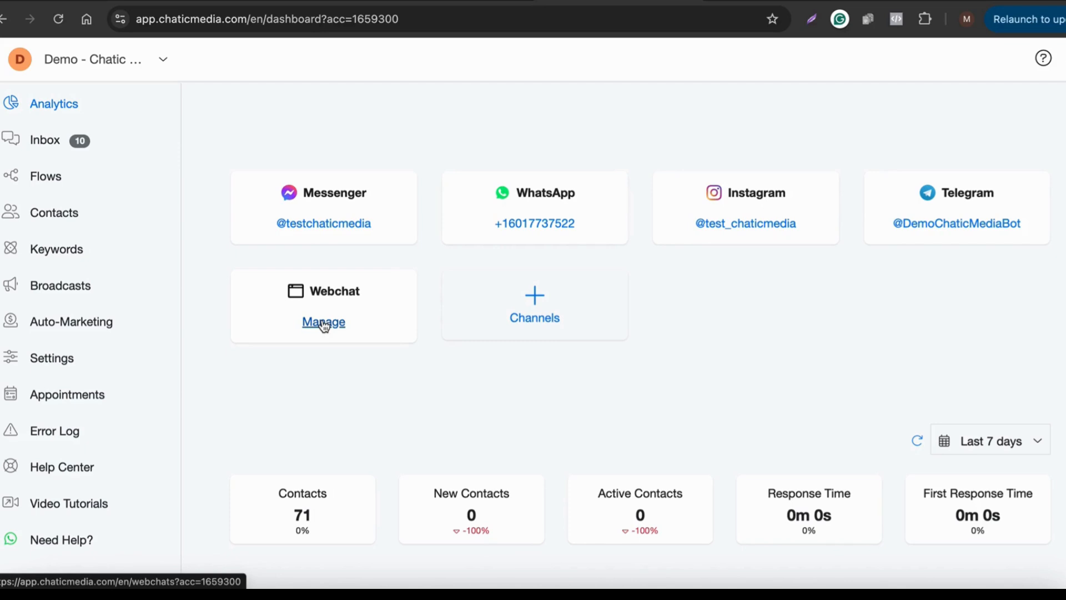
Step: Scroll through the five BrightSmile Dental email drafts in ChatGPT, ending on Chatic Media's Flows page
click(469, 1)
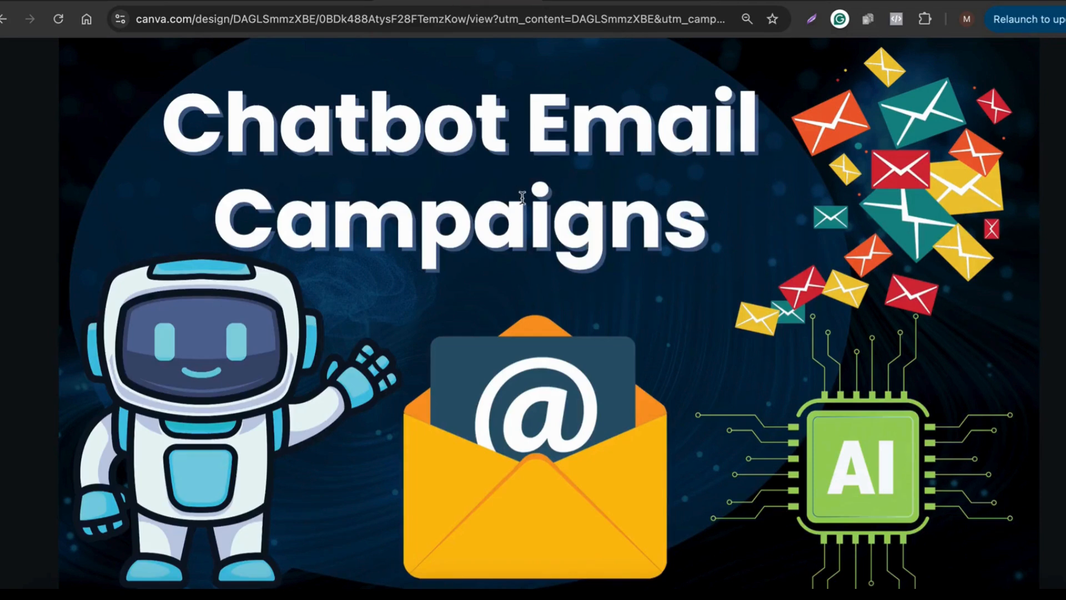
click(597, 3)
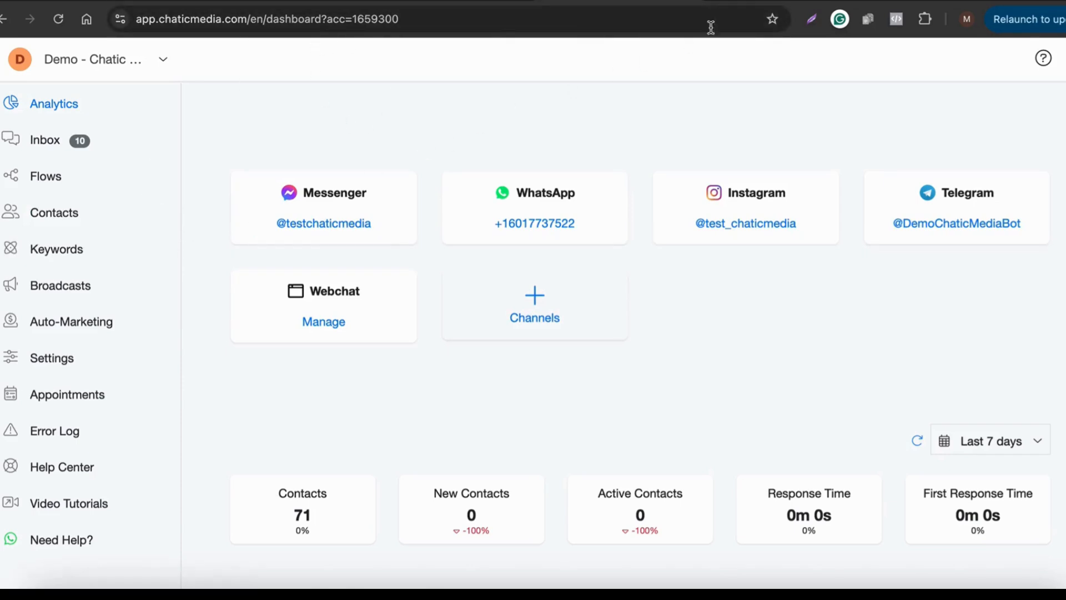
click(889, 2)
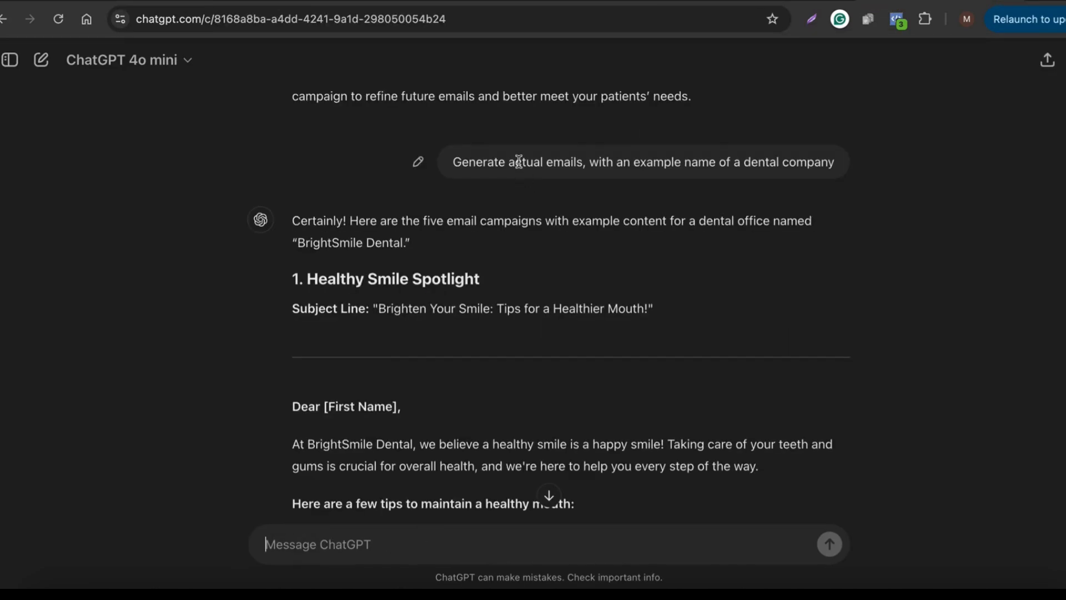
scroll(393, 277, down, 5)
scroll(393, 276, up, 2)
drag(346, 217, 504, 211)
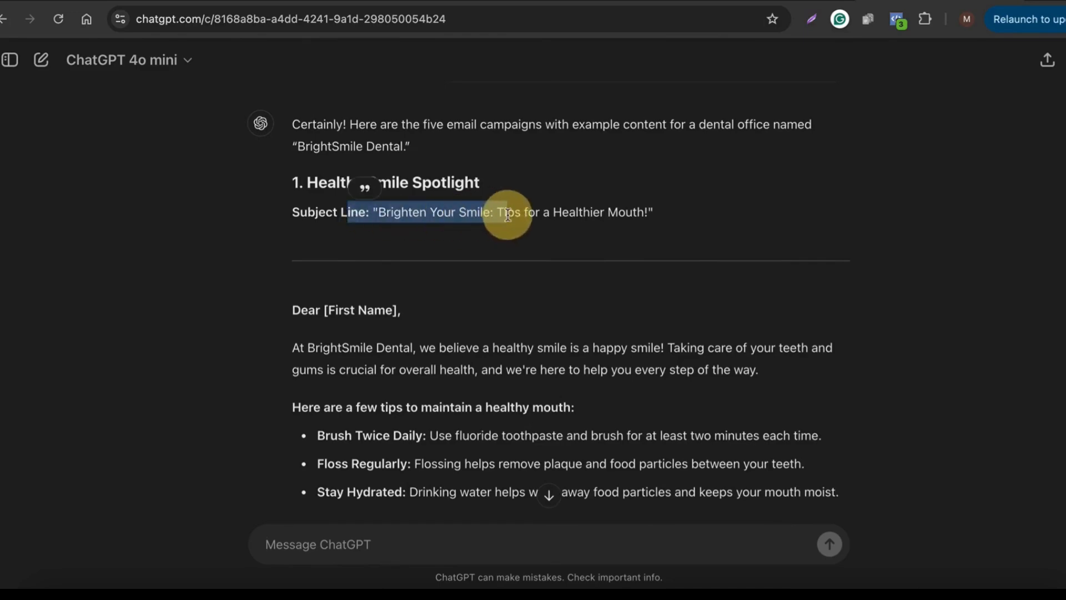
scroll(428, 348, down, 10)
scroll(428, 349, down, 15)
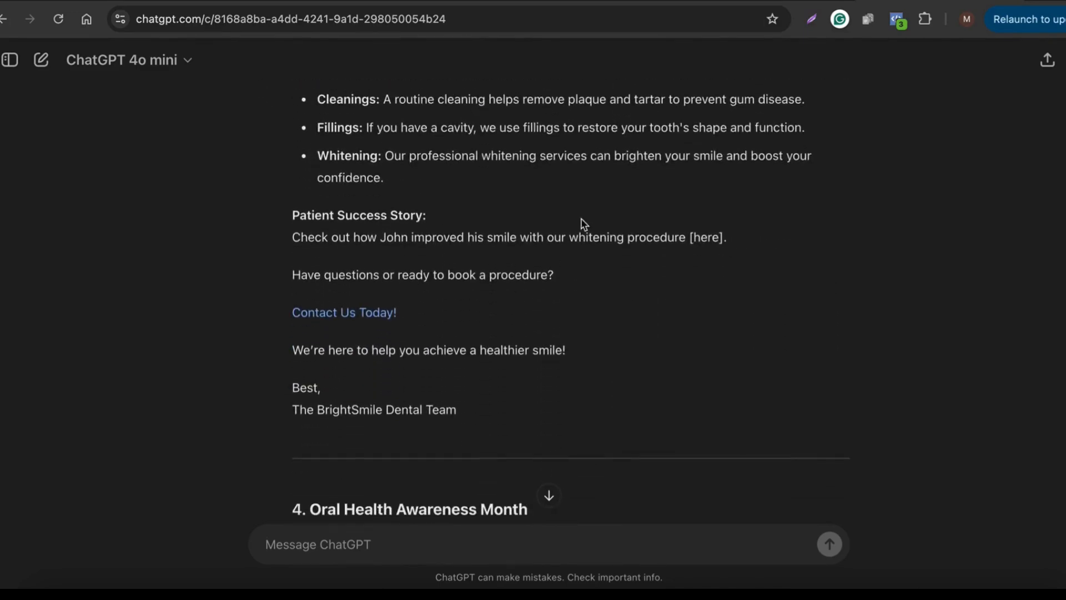
click(472, 1)
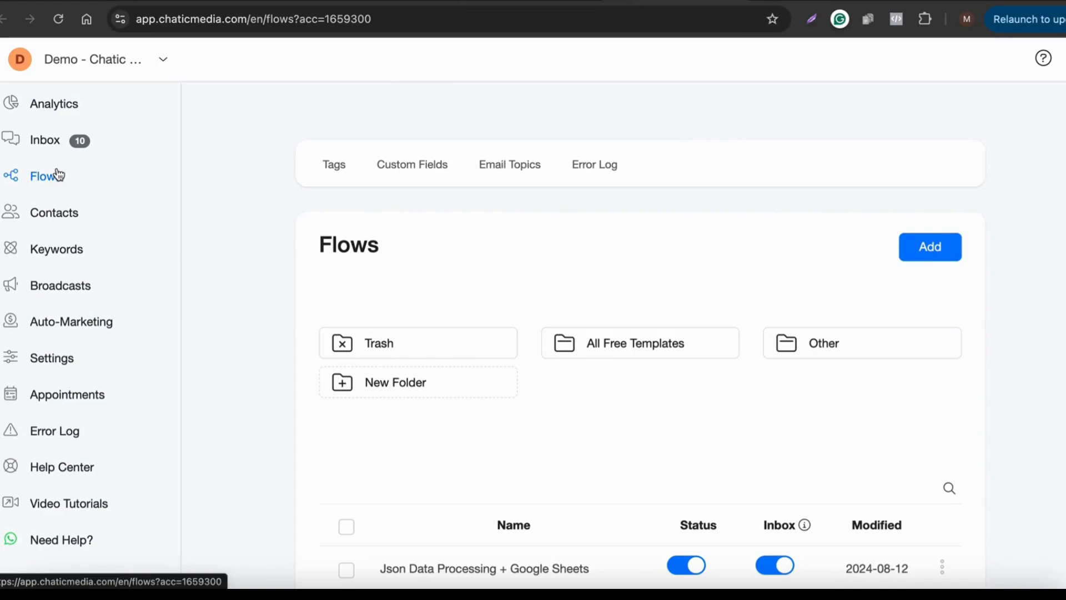
Step: Create a new flow named with the copied heading '1. Healthy Smile Spotlight'
click(926, 246)
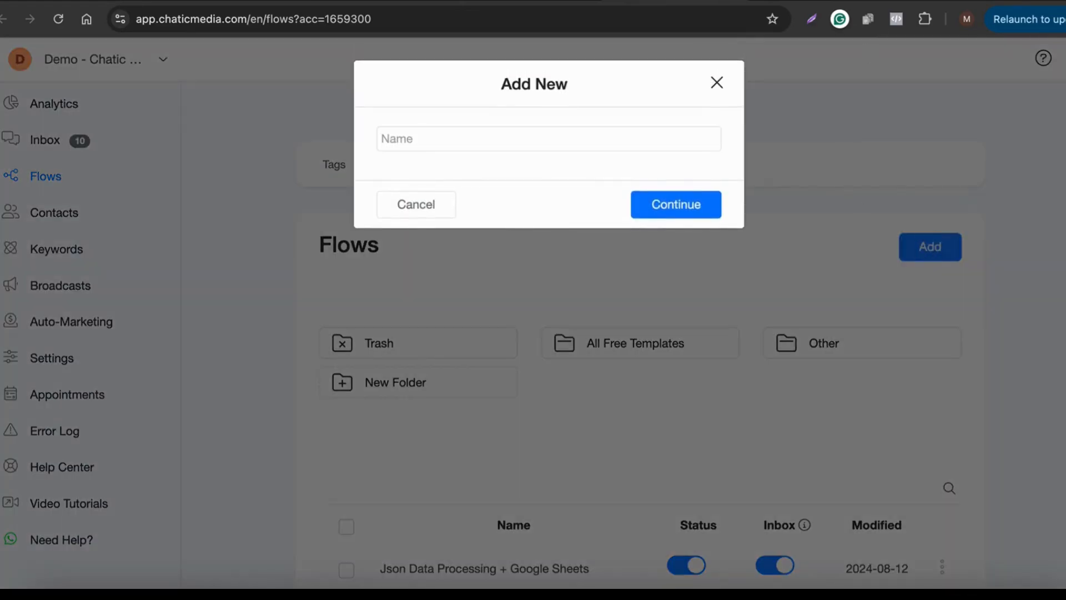
click(917, 1)
scroll(407, 355, up, 20)
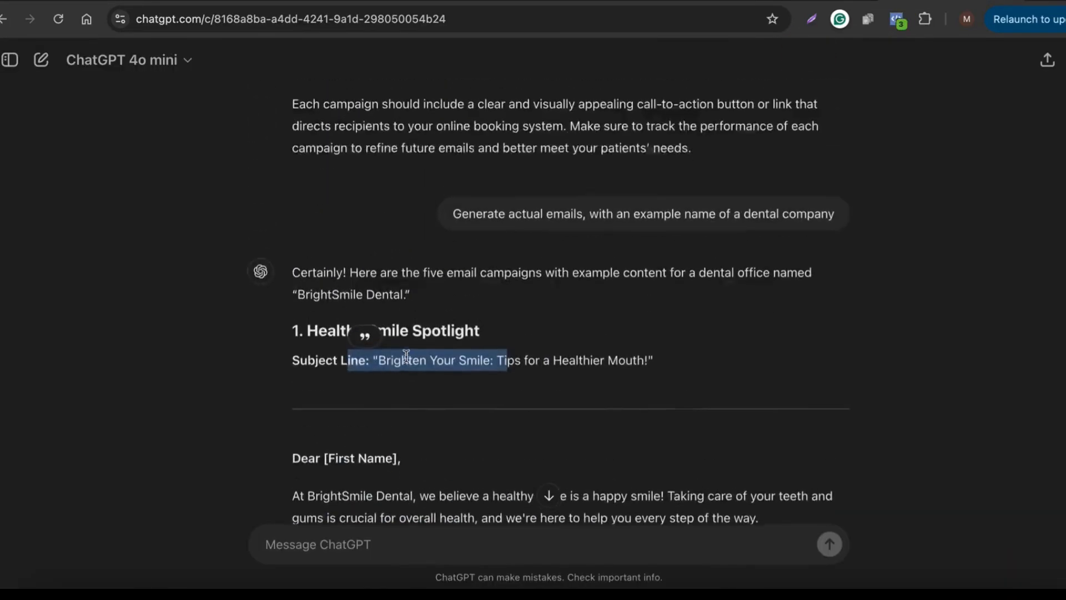
scroll(406, 355, down, 3)
click(366, 283)
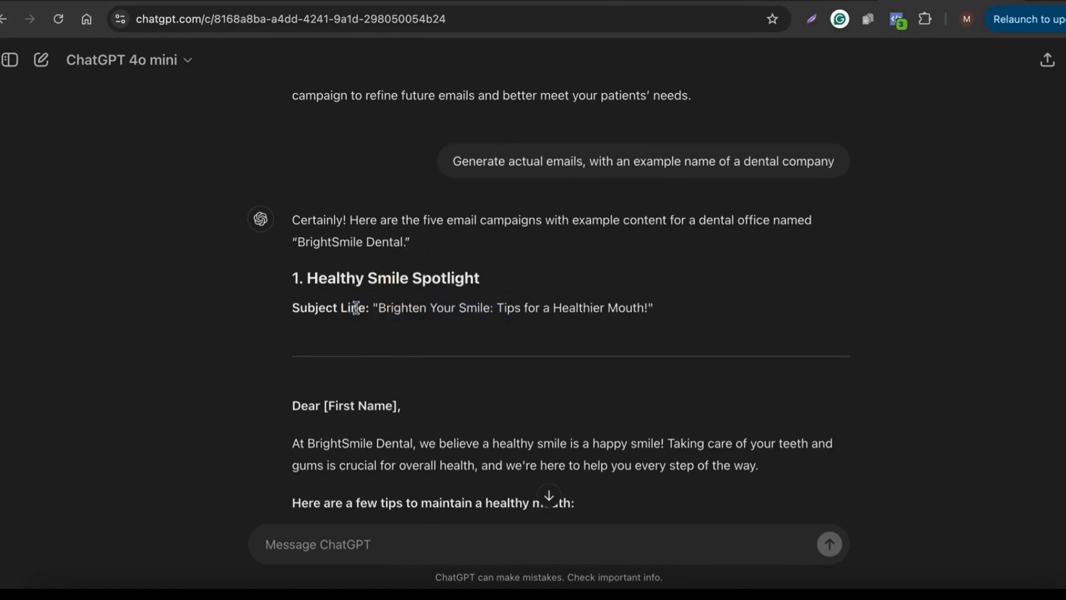
drag(495, 278, 283, 280)
key(ctrl+c)
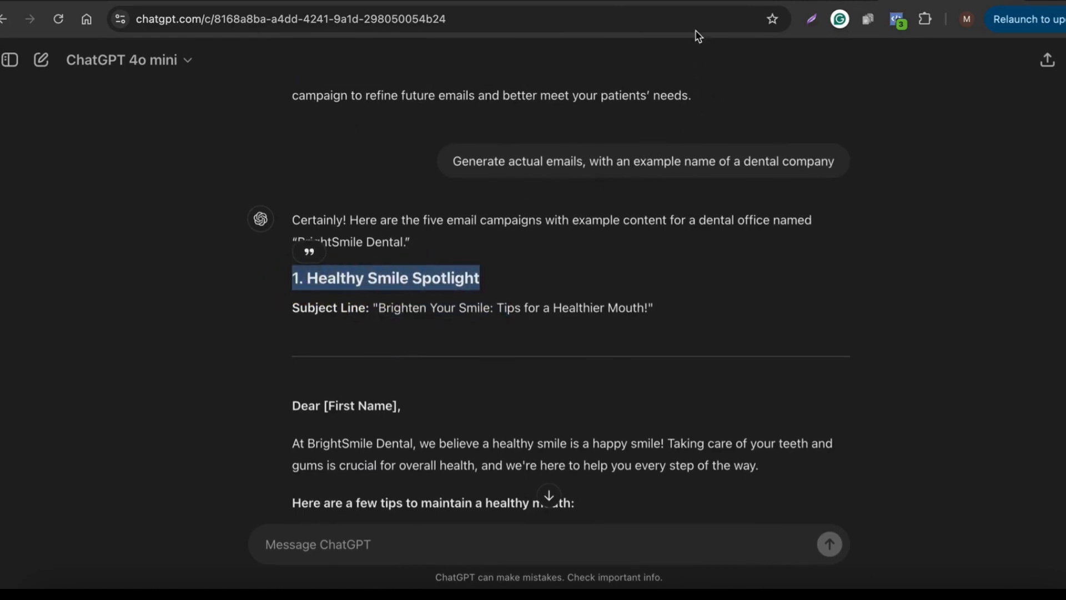
click(692, 3)
click(488, 137)
key(ctrl+v)
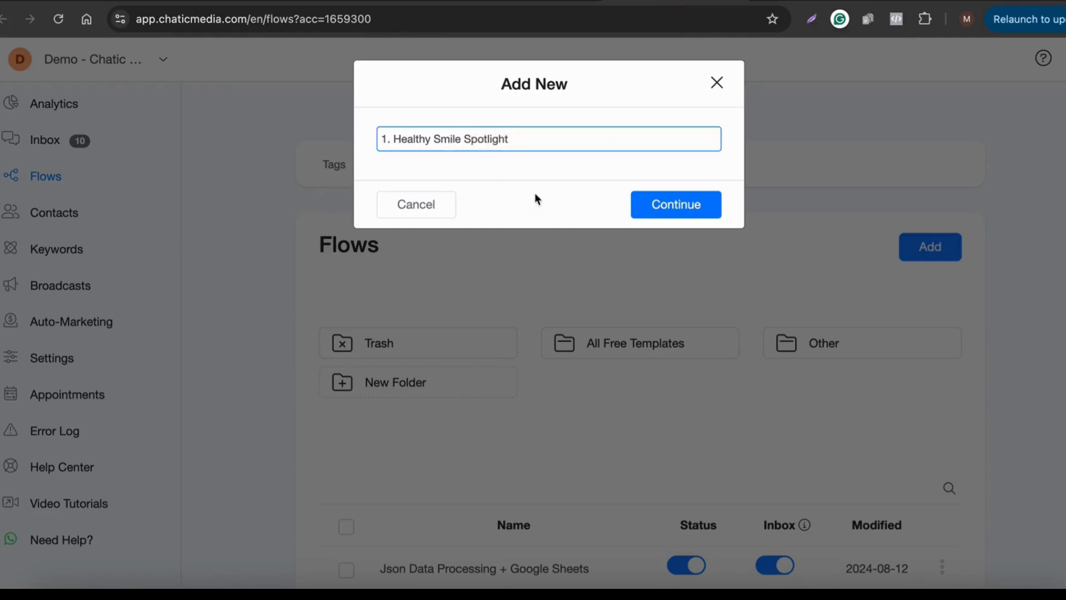
click(657, 207)
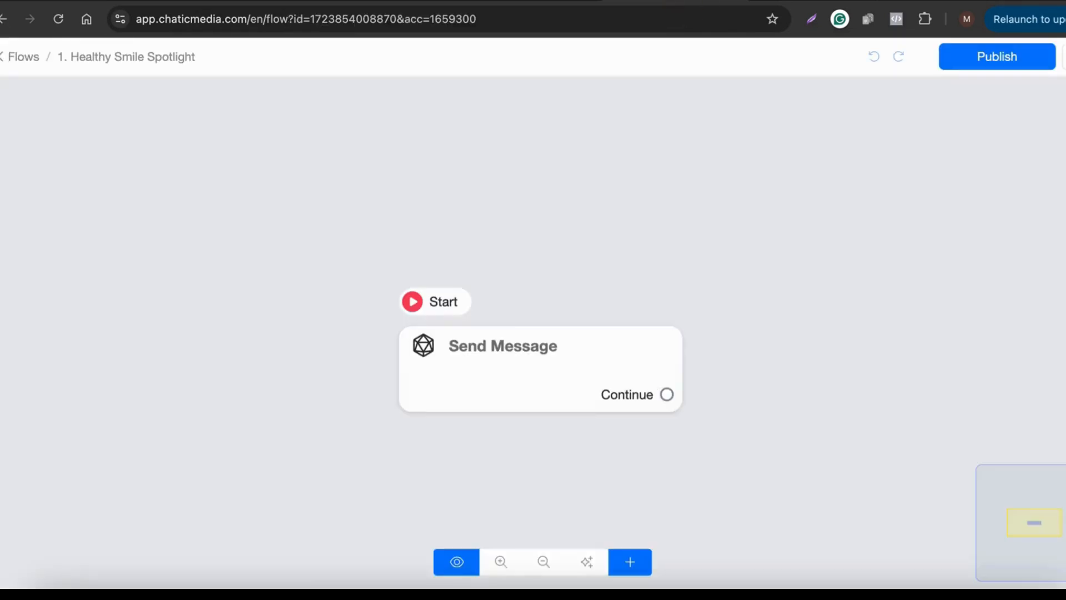
Step: Rename the flow to 'Email 1. Healthy Smile Spotlight'
click(1063, 56)
click(978, 96)
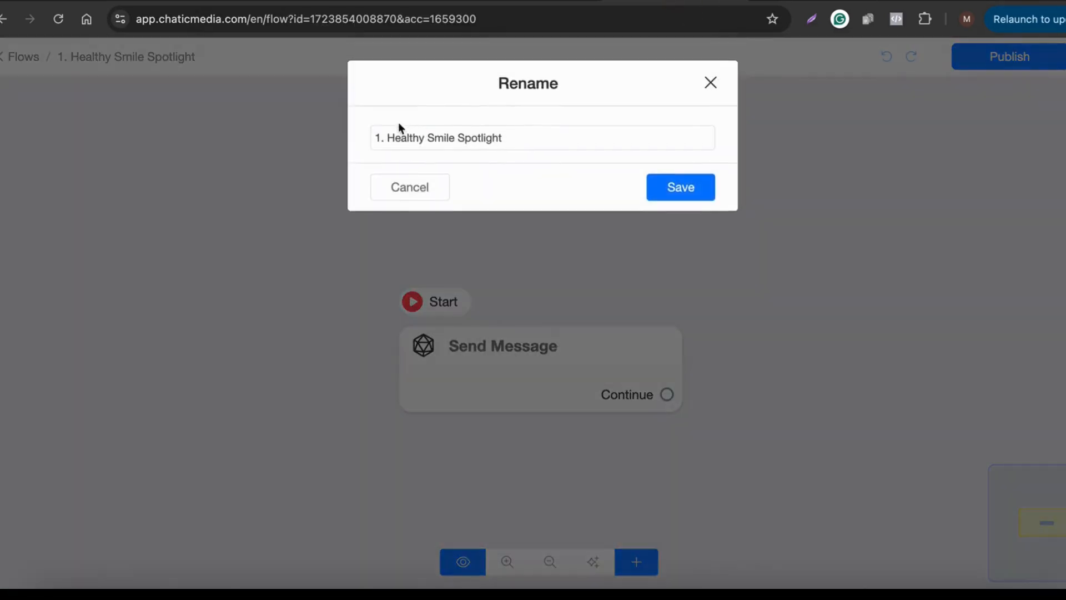
click(372, 139)
text(Email)
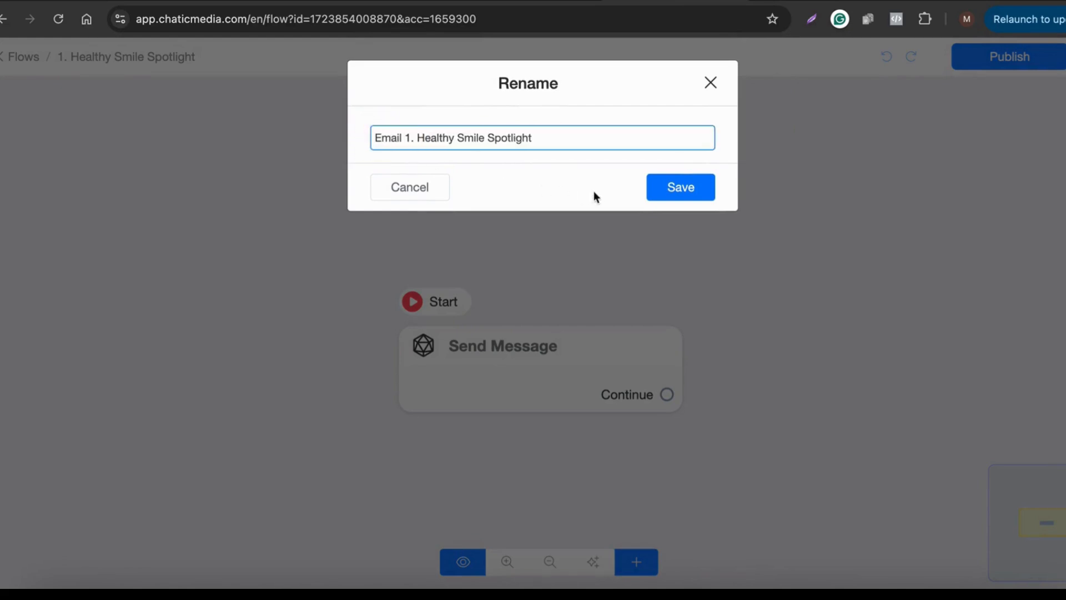
click(663, 188)
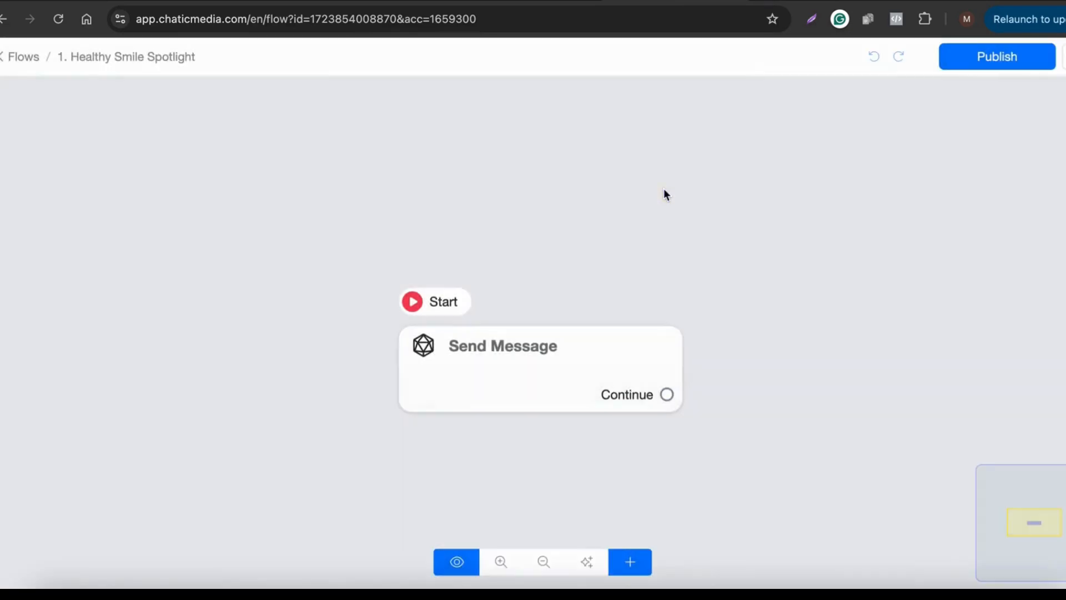
Step: Add a Send Email step as the starting step and delete the Send Message step
click(55, 23)
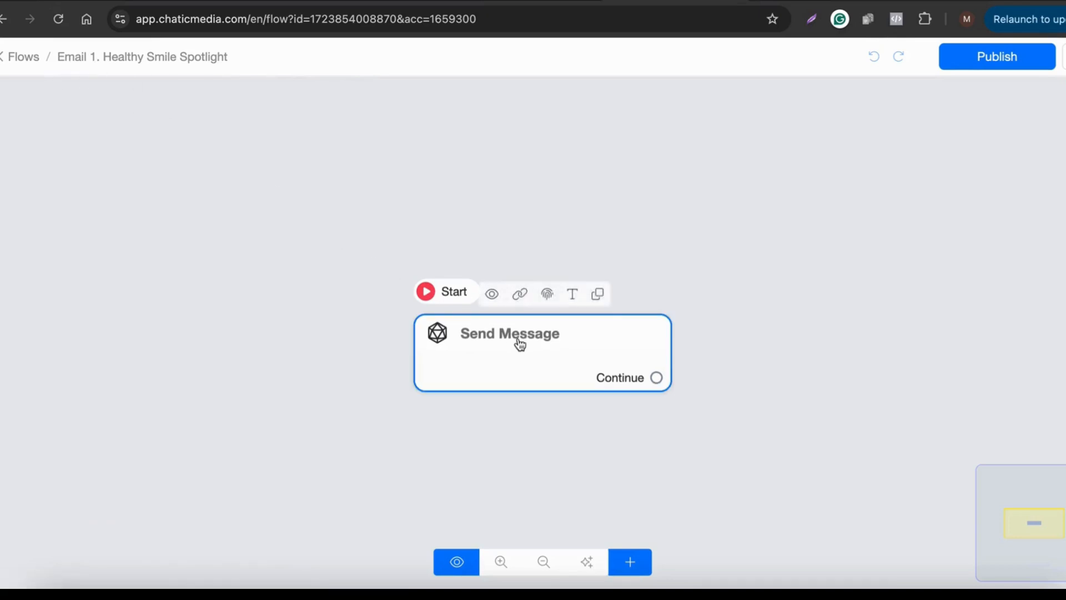
click(630, 563)
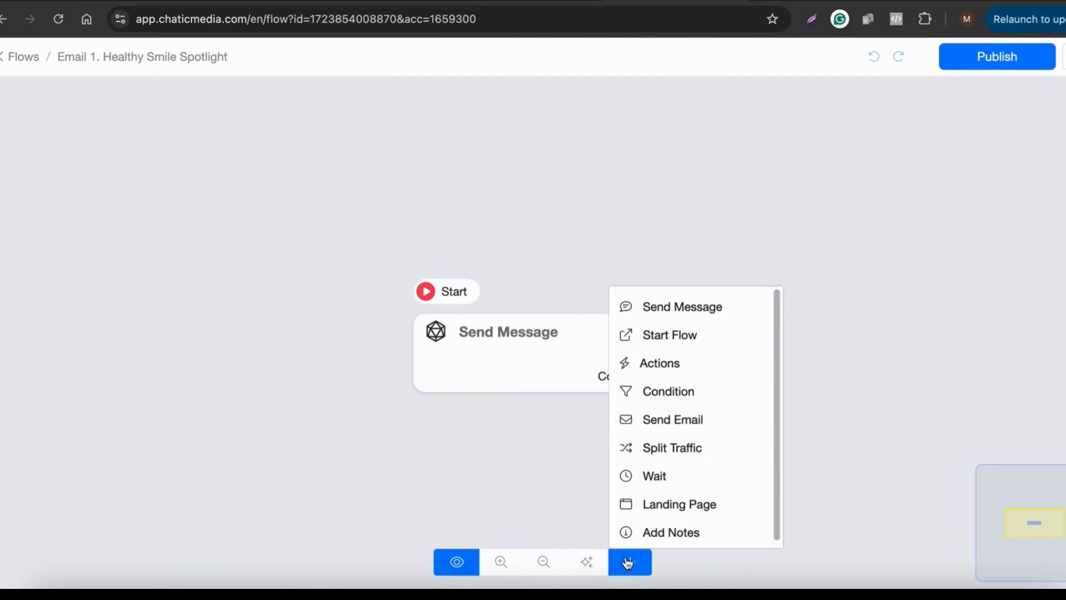
click(651, 422)
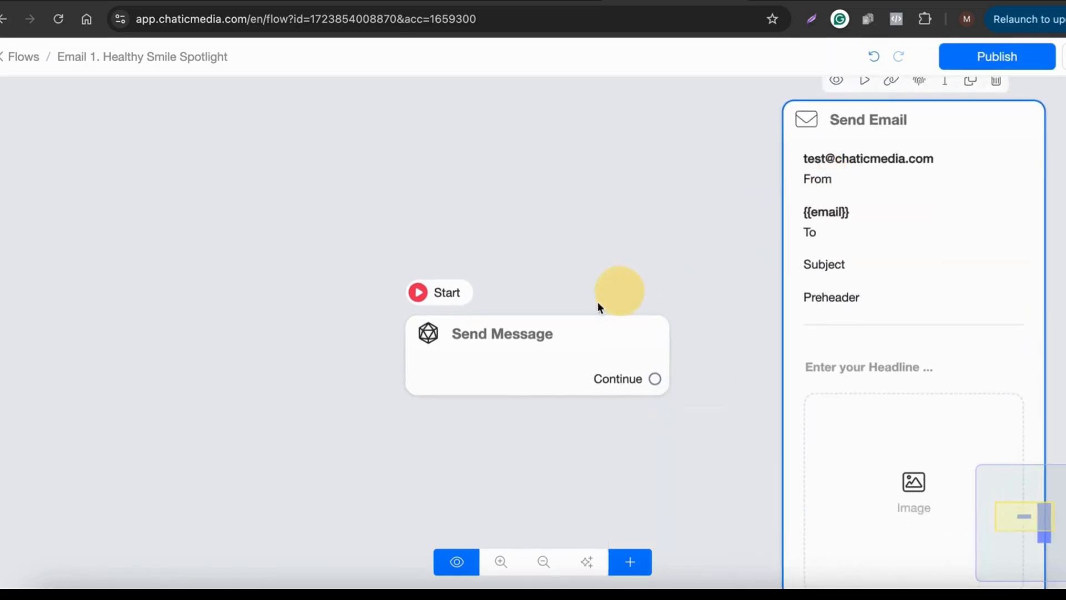
click(864, 84)
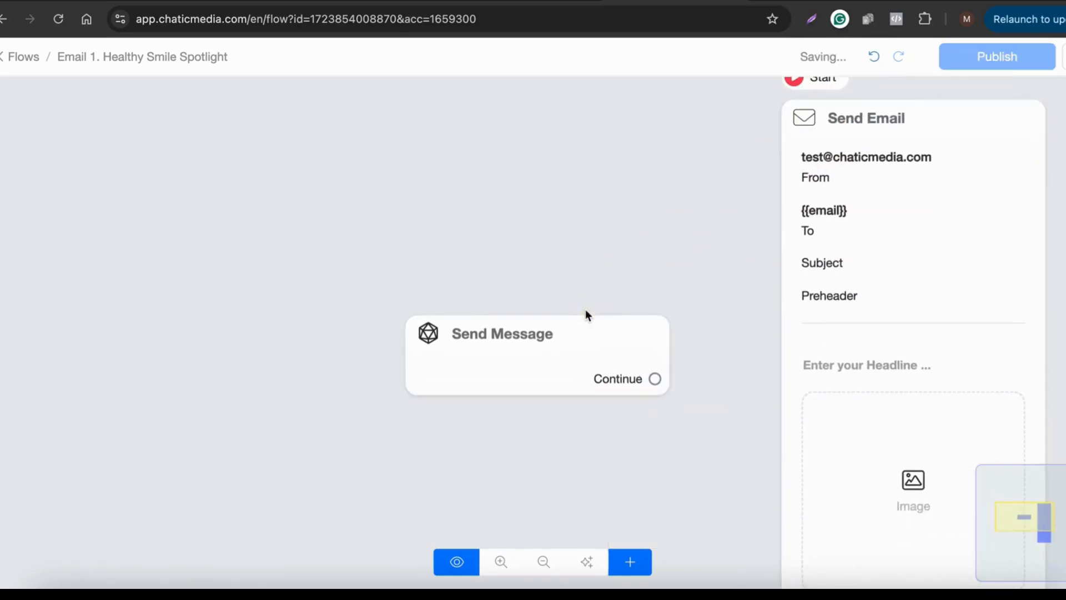
click(619, 295)
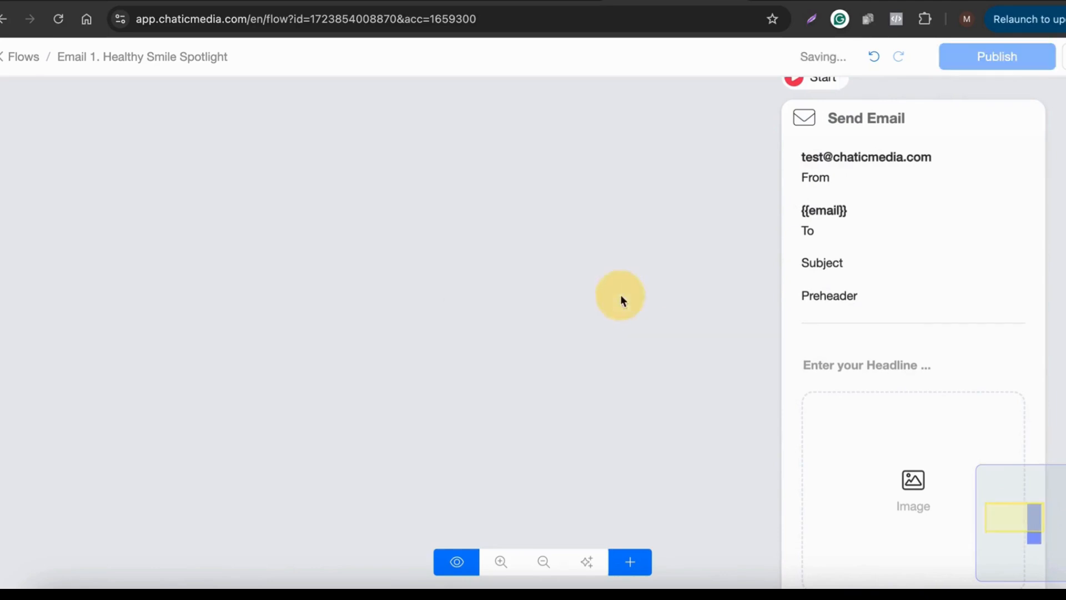
Step: Remove the headline and image blocks from the Send Email step; select the first subject line in ChatGPT
drag(740, 381, 432, 326)
click(432, 326)
scroll(99, 456, down, 4)
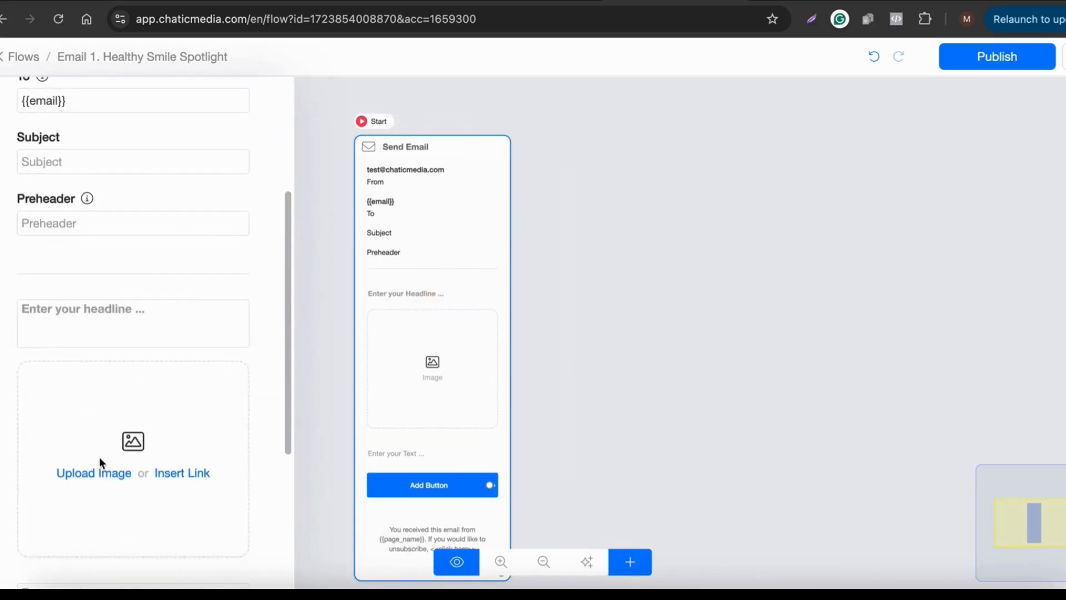
click(267, 307)
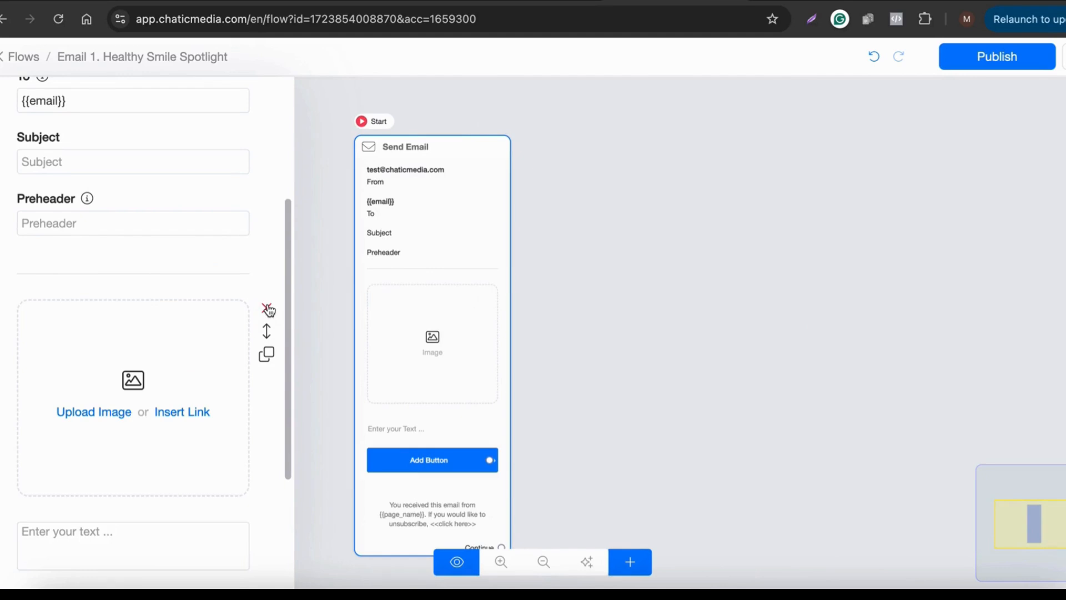
click(267, 307)
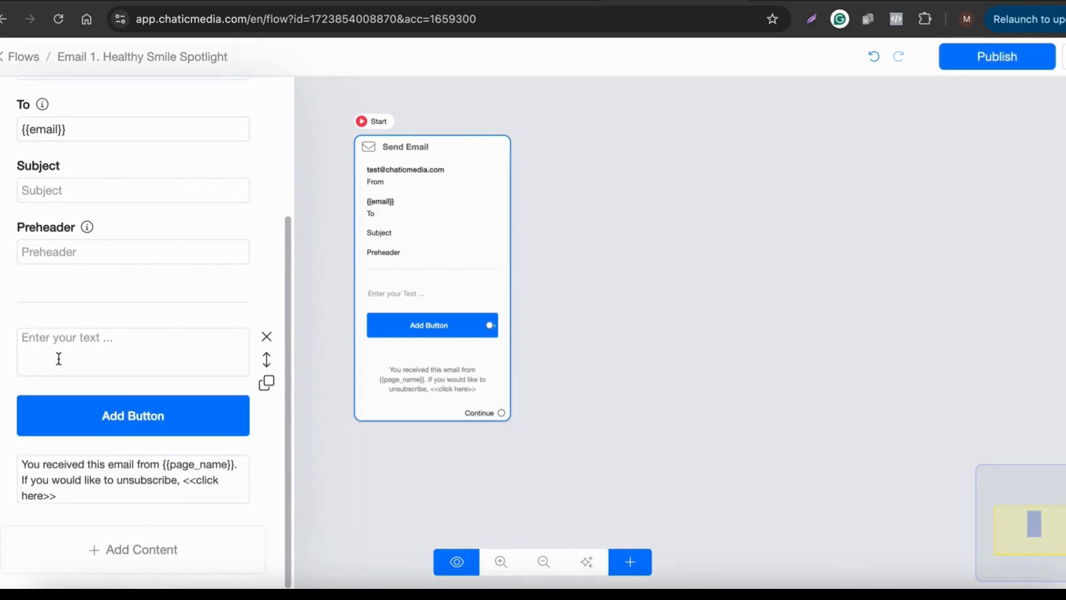
click(909, 3)
drag(377, 308, 544, 340)
key(ctrl+c)
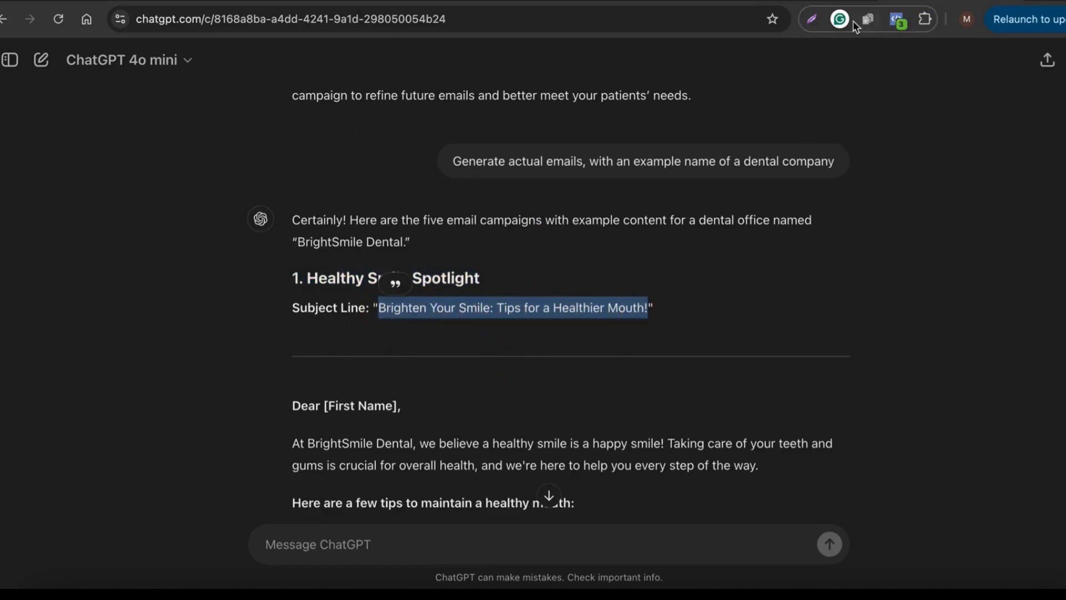
Step: Paste the Brighten Your Smile subject line into both the Subject and Preheader fields
click(716, 1)
click(54, 194)
key(ctrl+v)
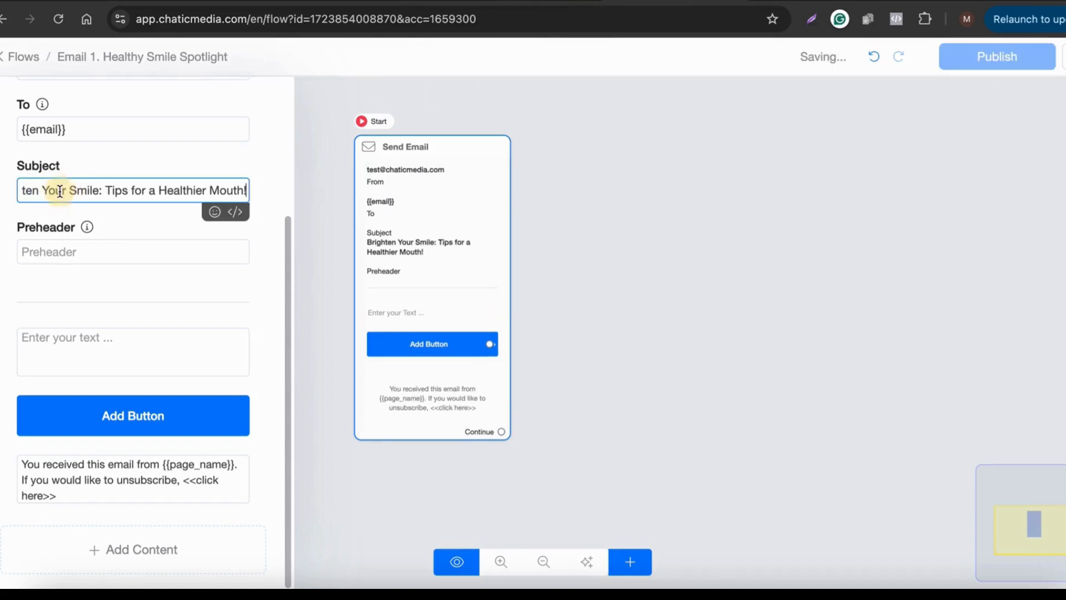
click(67, 251)
key(ctrl+v)
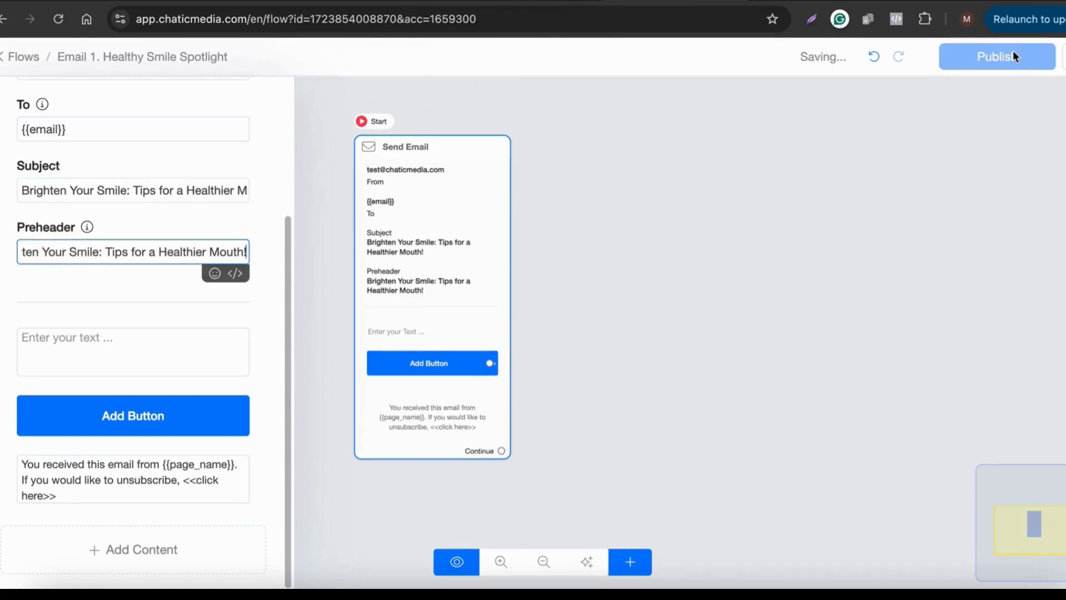
Step: Copy the first email's body from ChatGPT into the Send Email text block
click(957, 2)
scroll(544, 255, down, 2)
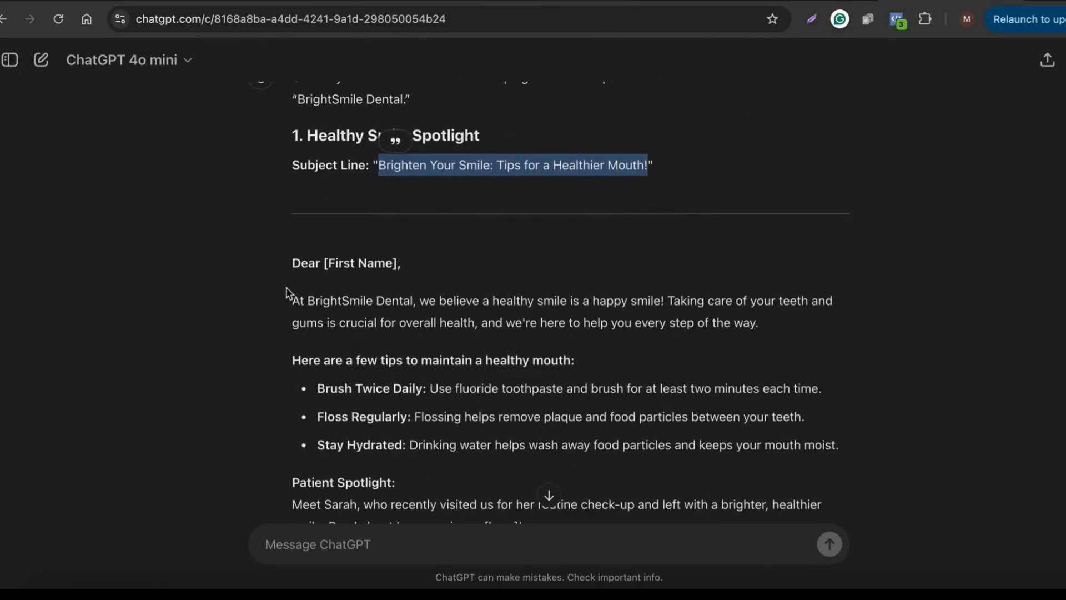
drag(290, 262, 555, 321)
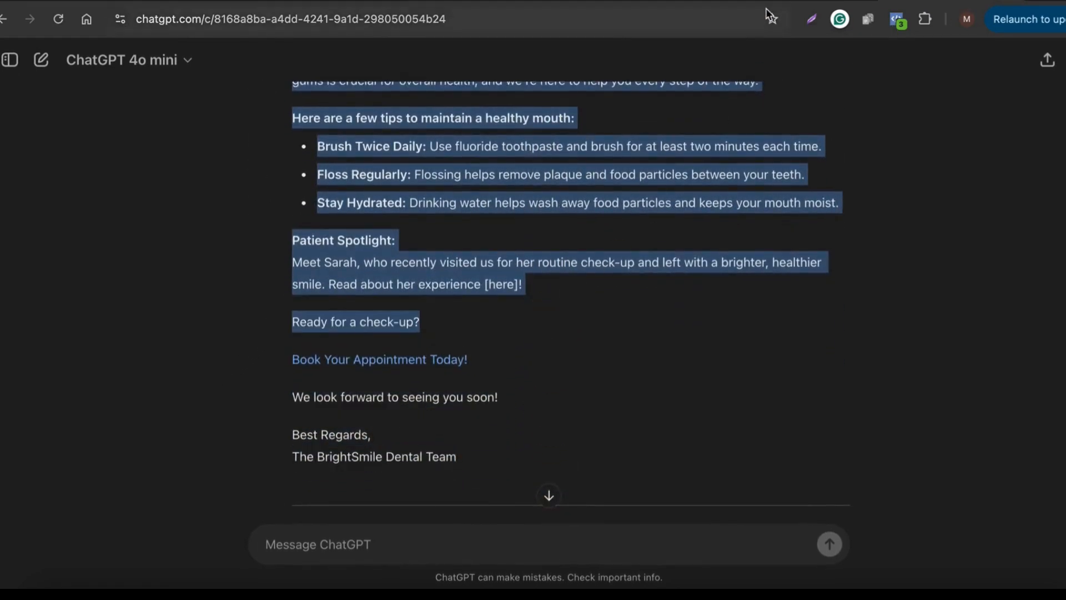
click(786, 3)
click(643, 2)
click(100, 356)
key(ctrl+v)
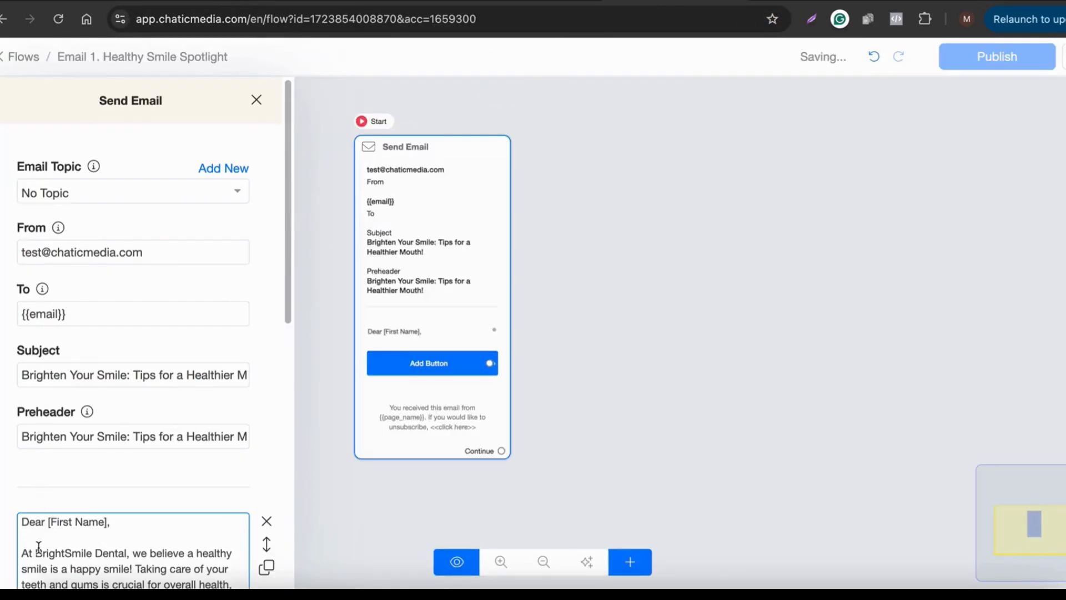
Step: Replace the [First Name] placeholder in the greeting with the {{first_name}} field
drag(48, 524, 135, 522)
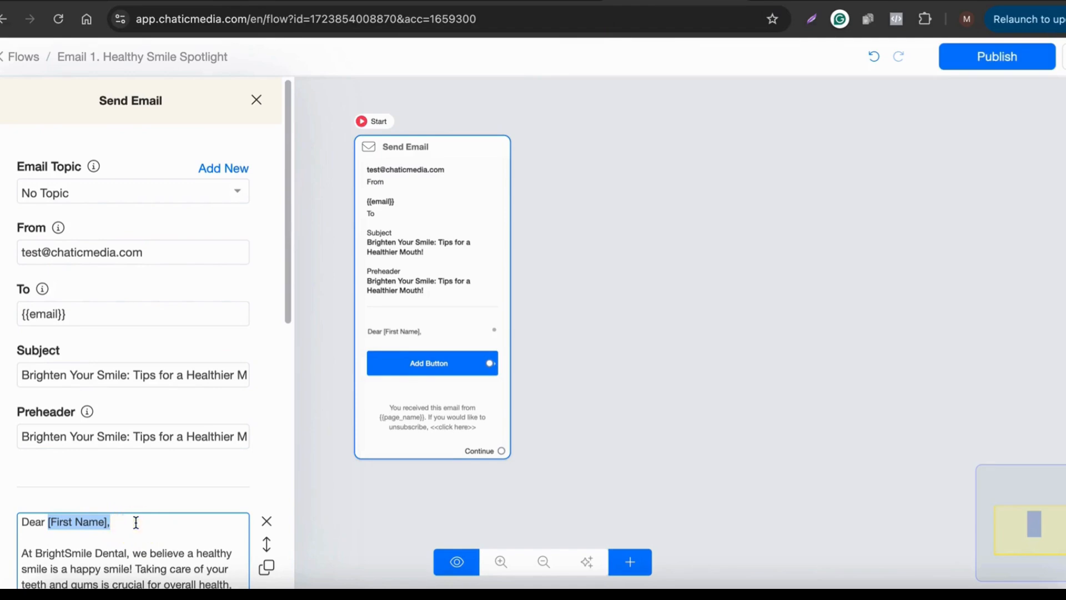
key(BackSpace)
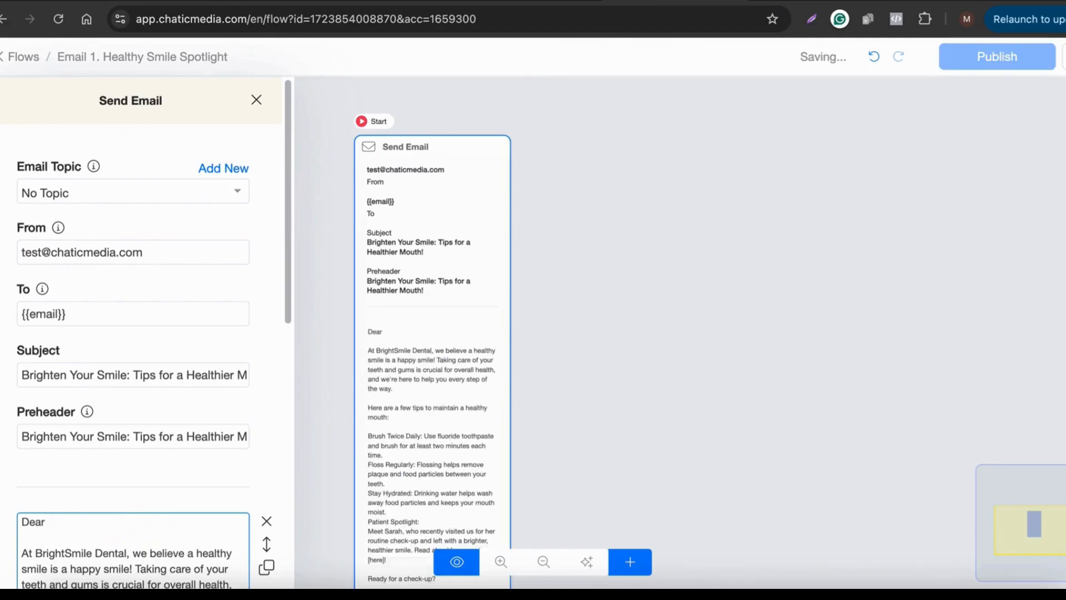
text({fi)
click(134, 554)
Step: Delete the Patient Spotlight paragraph from the email body
scroll(209, 492, down, 3)
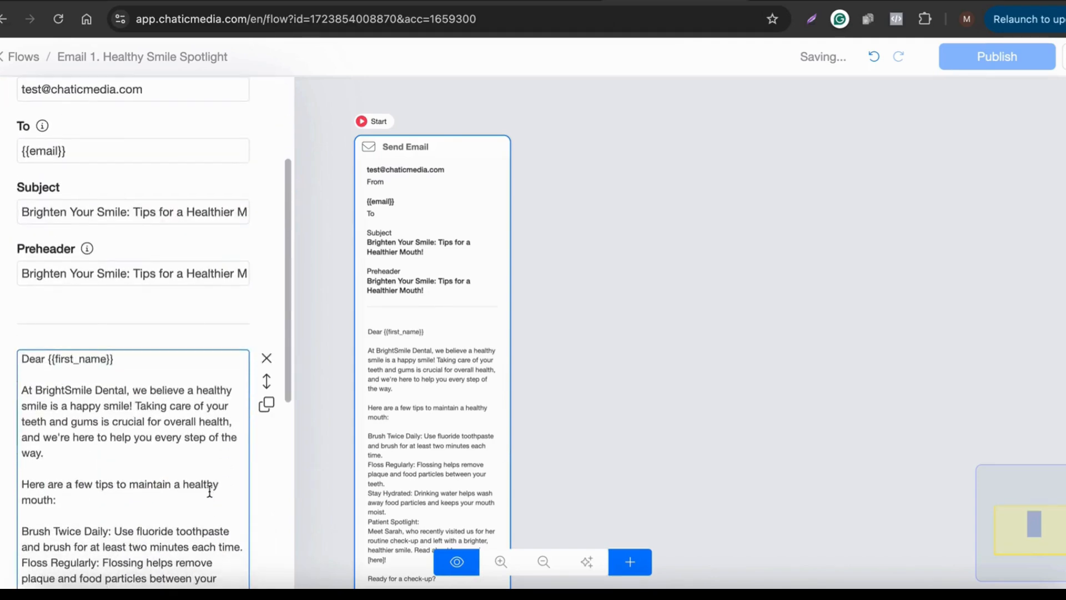
scroll(212, 482, down, 6)
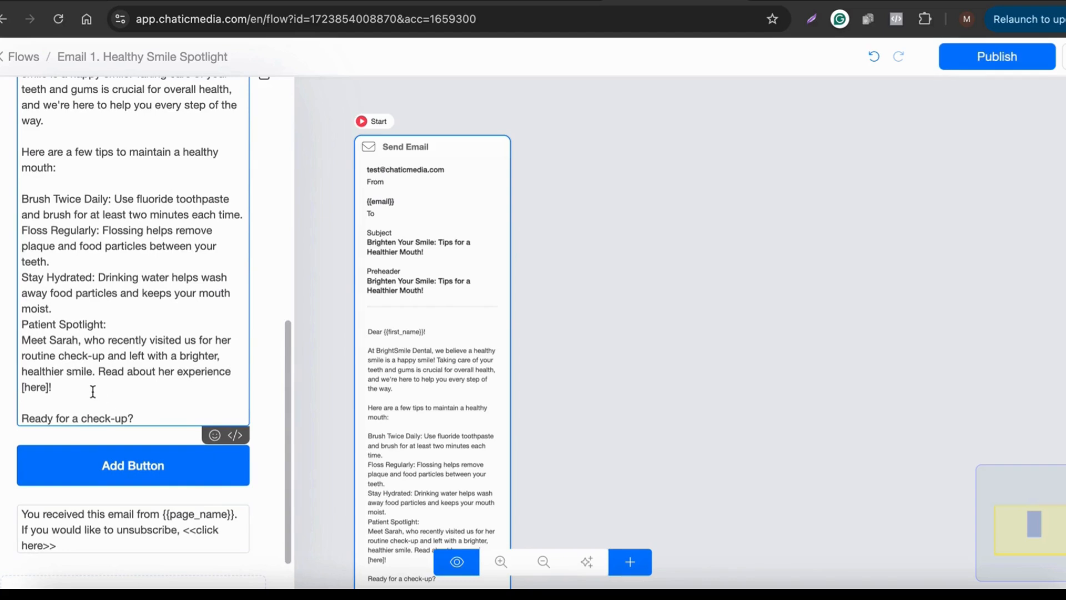
drag(93, 391, 7, 328)
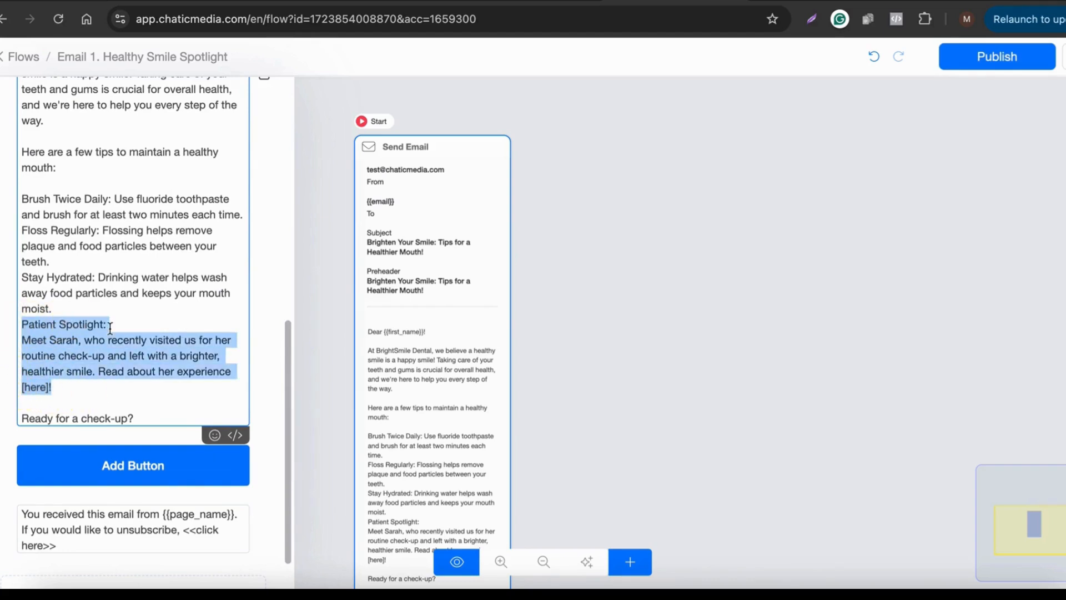
key(BackSpace)
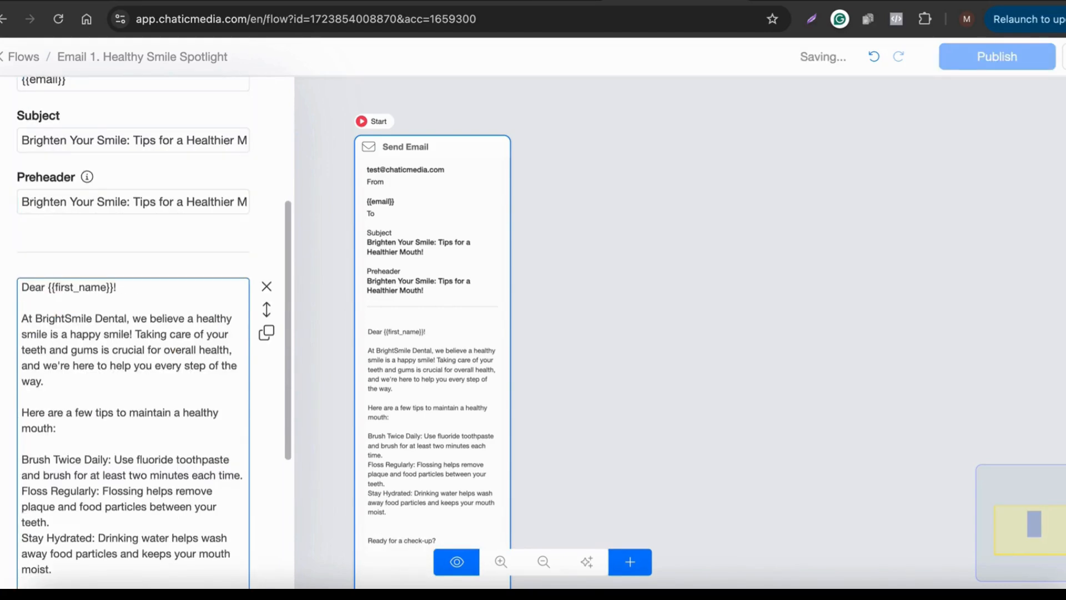
Step: Add blank lines before the Stay Hydrated and Floss Regularly tips
scroll(104, 394, down, 3)
click(108, 441)
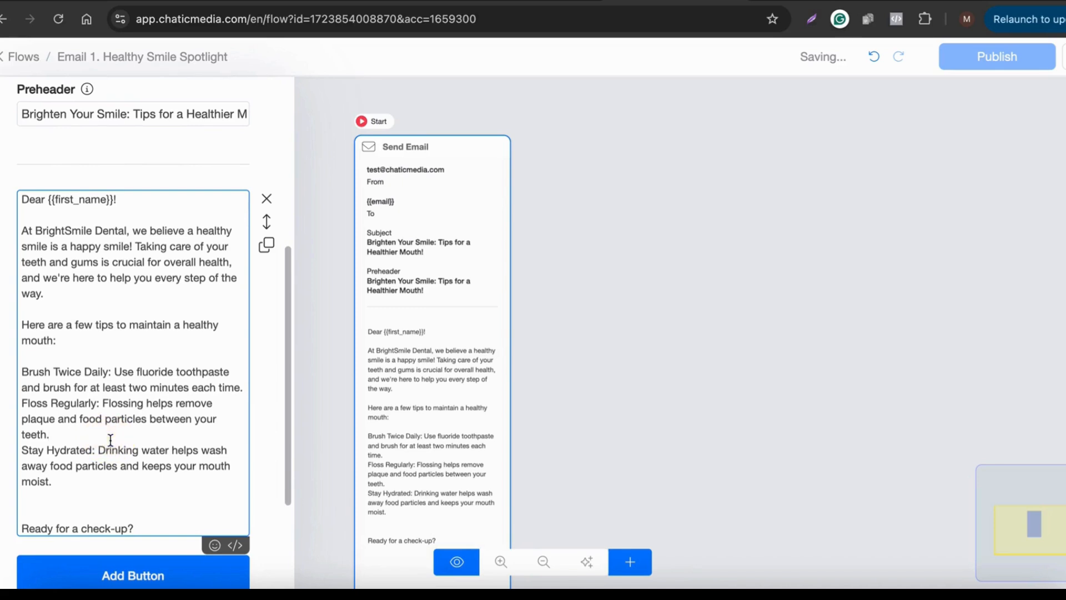
key(Return)
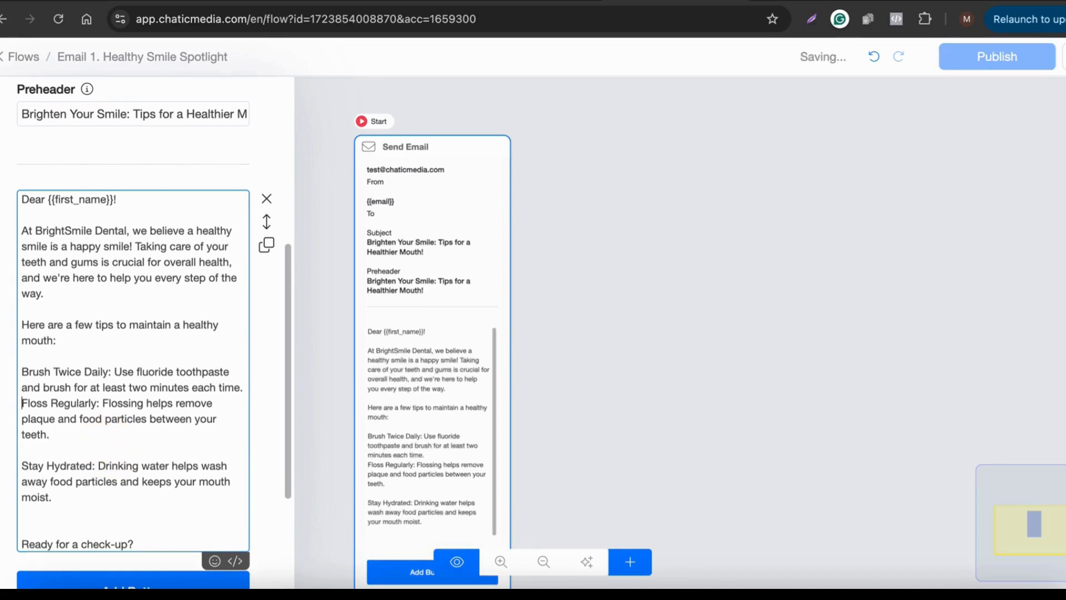
key(Return)
scroll(134, 360, down, 3)
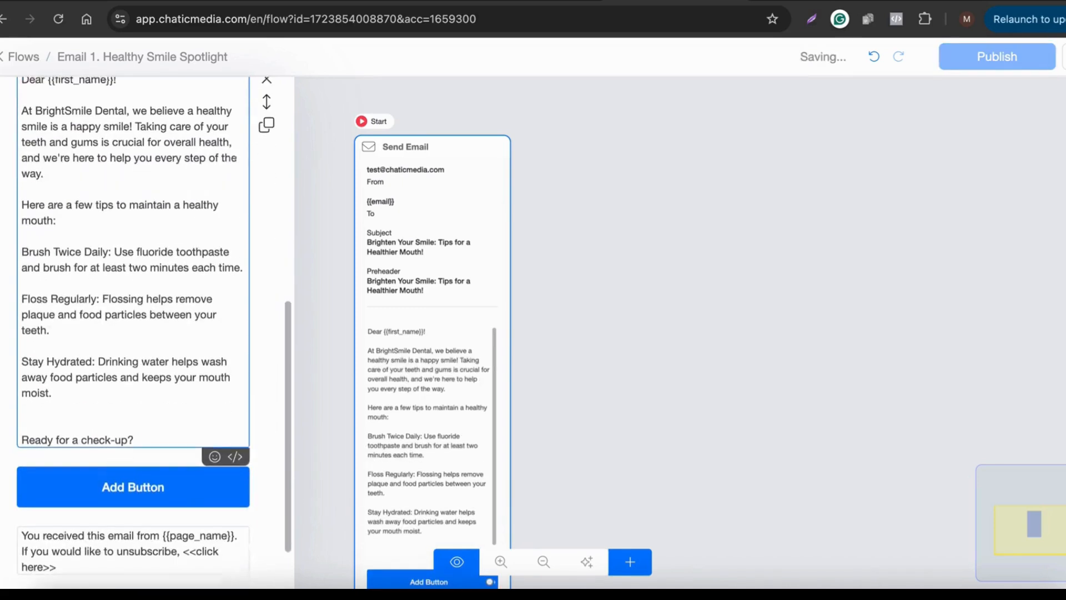
Step: Set the email button to 'Book an Appointment', opening the website call.chaticmedia.com
click(143, 488)
drag(410, 141, 330, 131)
key(BackSpace)
text(Book an App)
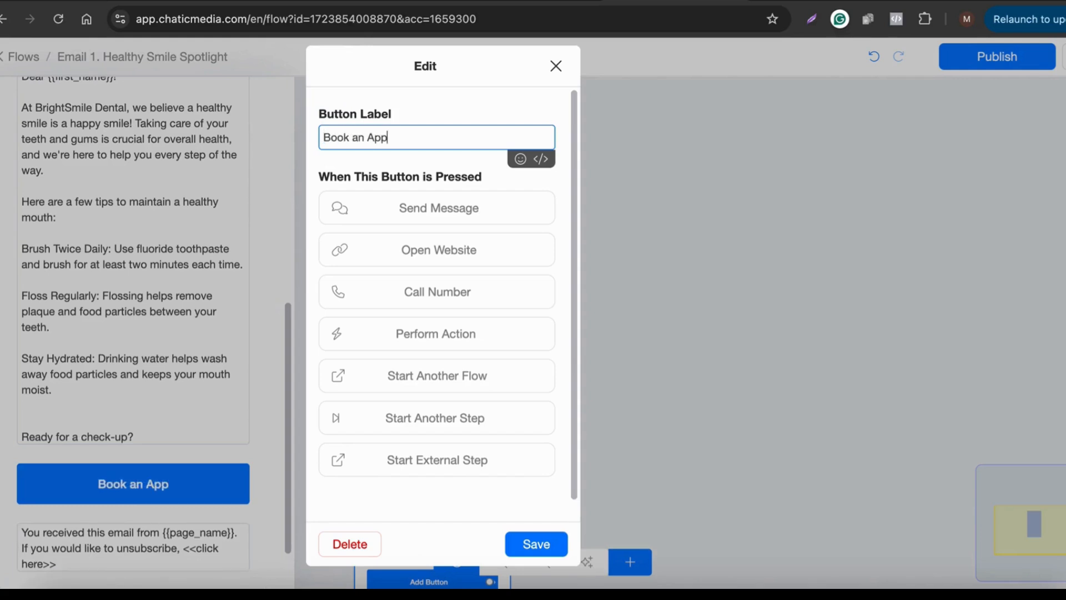
text(ointment)
click(375, 249)
click(369, 268)
text(ca)
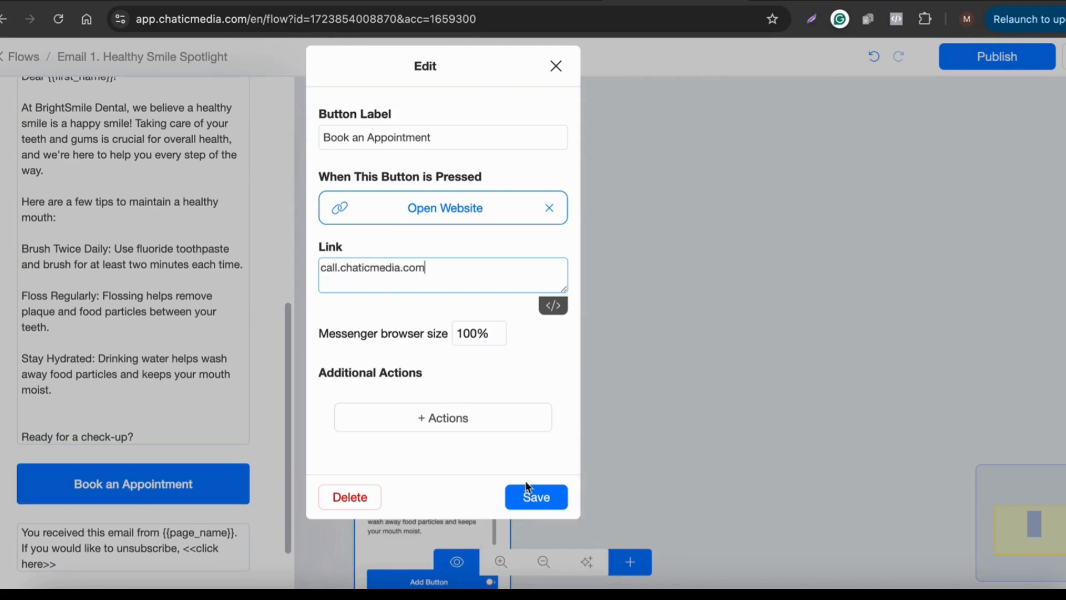
click(537, 501)
Step: Close the email settings panel, review the email, and publish the Email 1 flow
scroll(150, 435, down, 2)
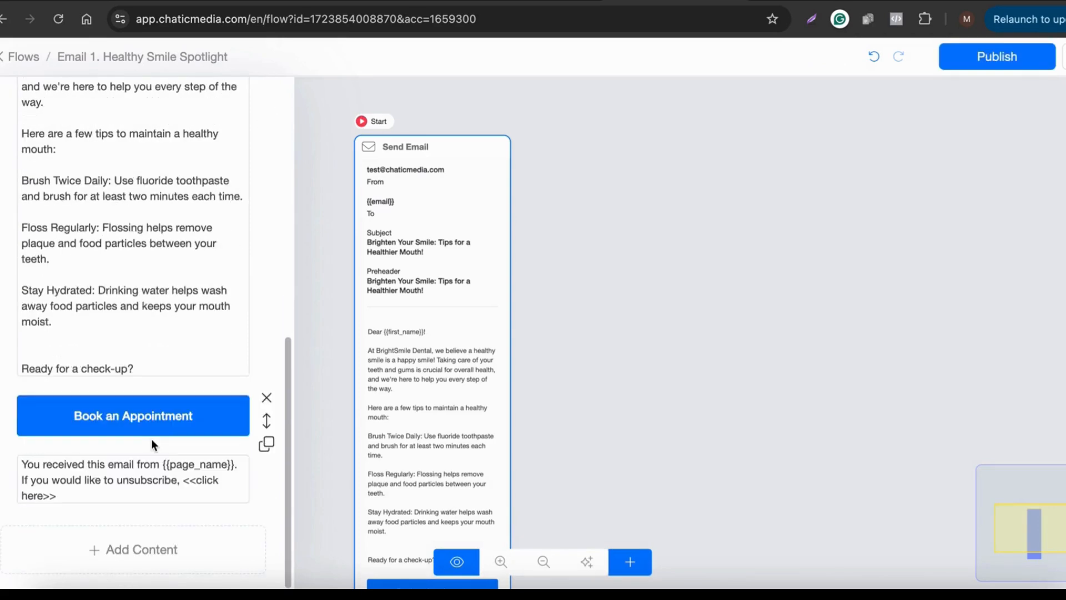
click(514, 381)
scroll(492, 369, down, 3)
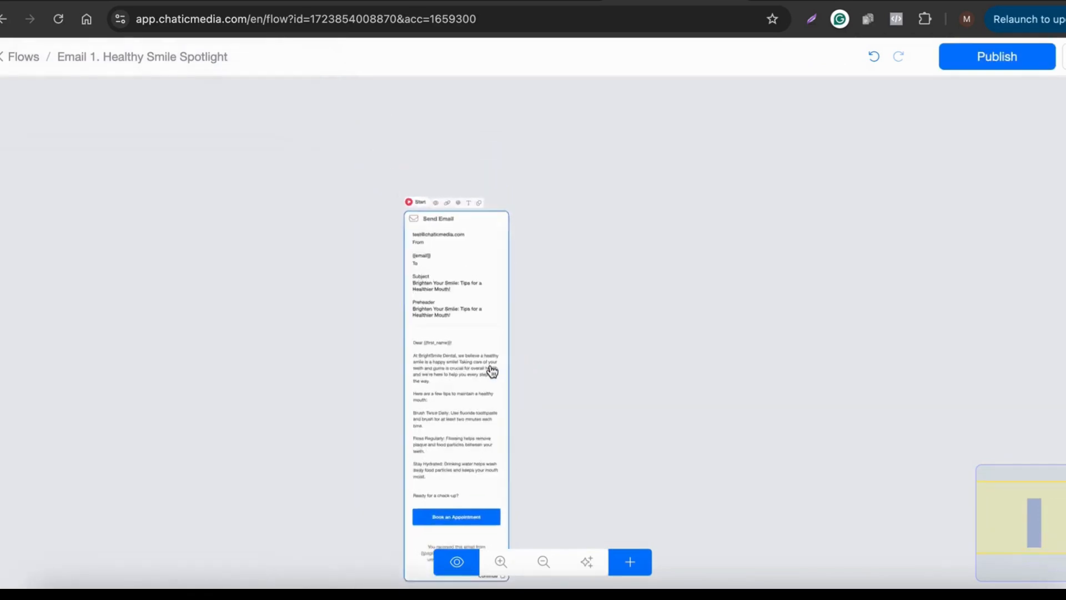
scroll(491, 368, up, 5)
scroll(441, 352, down, 2)
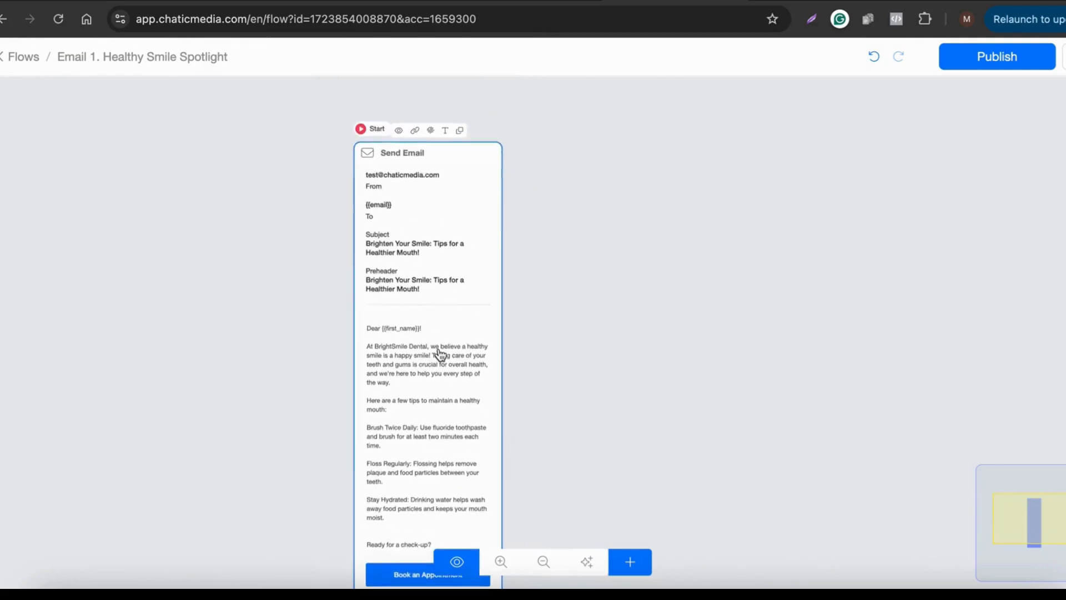
scroll(415, 272, up, 3)
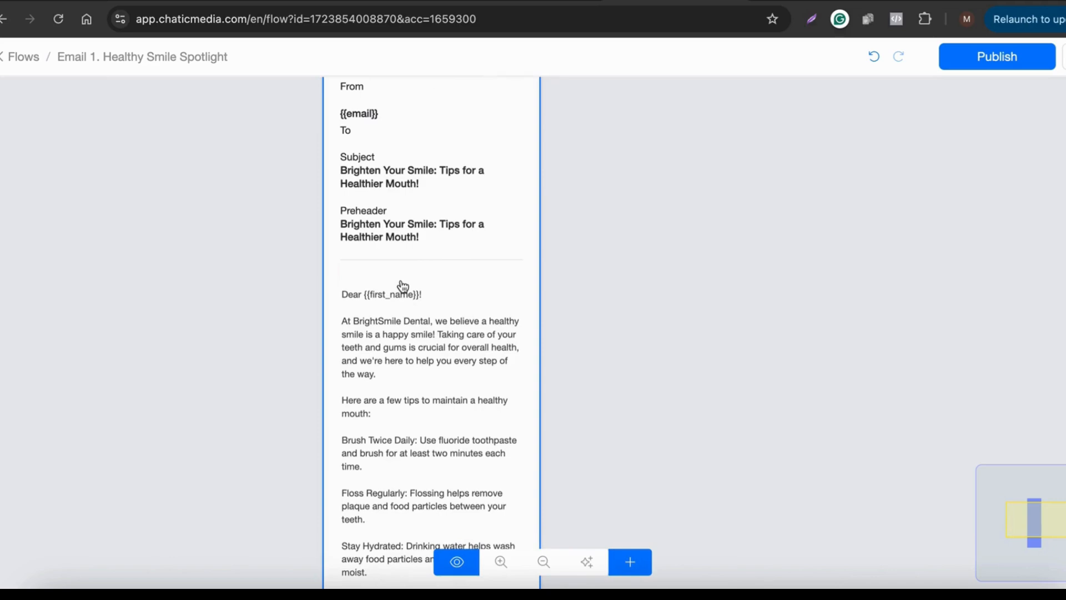
scroll(403, 286, down, 3)
scroll(401, 418, up, 3)
scroll(583, 398, down, 2)
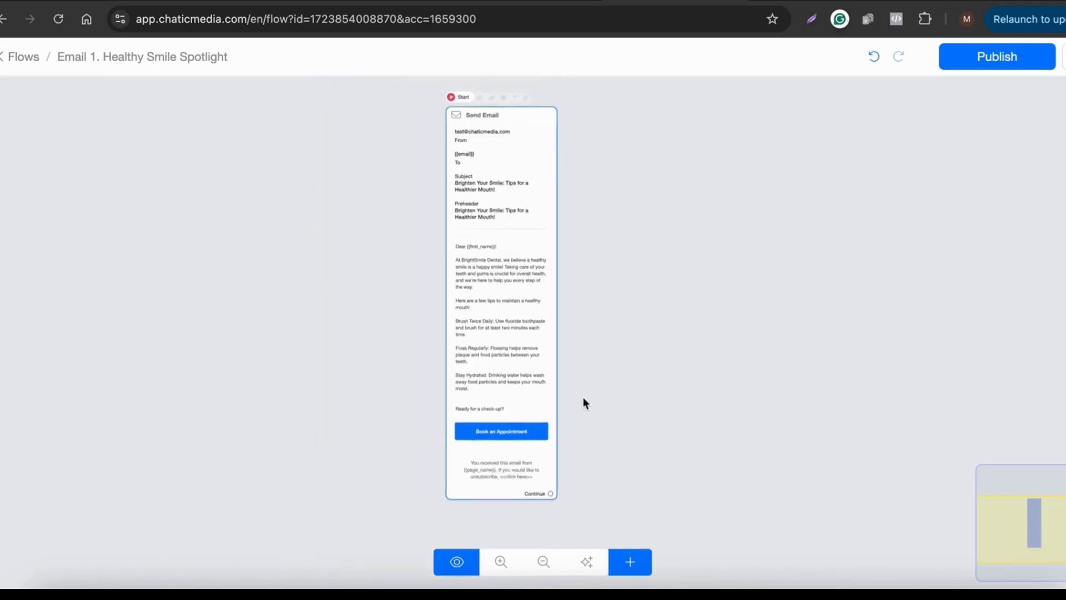
click(1030, 63)
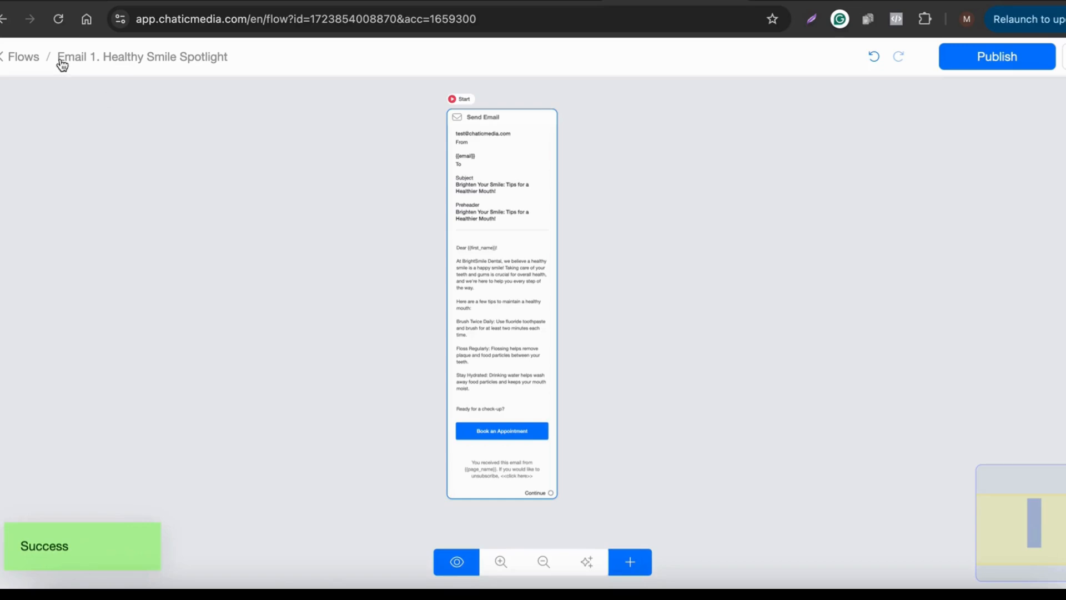
Step: Duplicate the Email 1. Healthy Smile Spotlight flow from the Flows list
super+click(19, 60)
scroll(323, 141, up, 1)
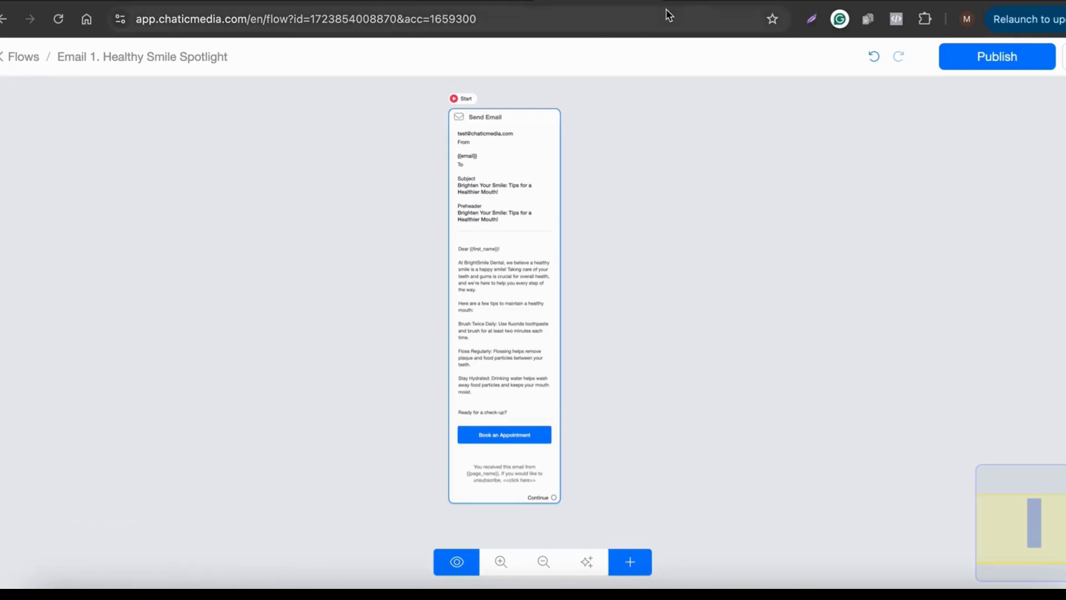
click(698, 2)
scroll(607, 448, down, 3)
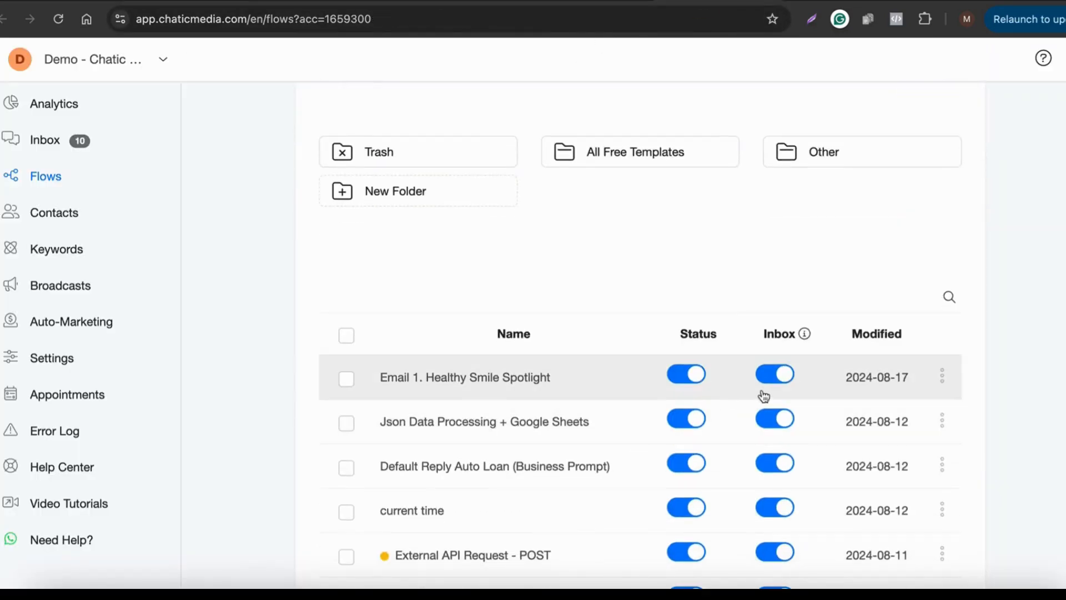
click(943, 377)
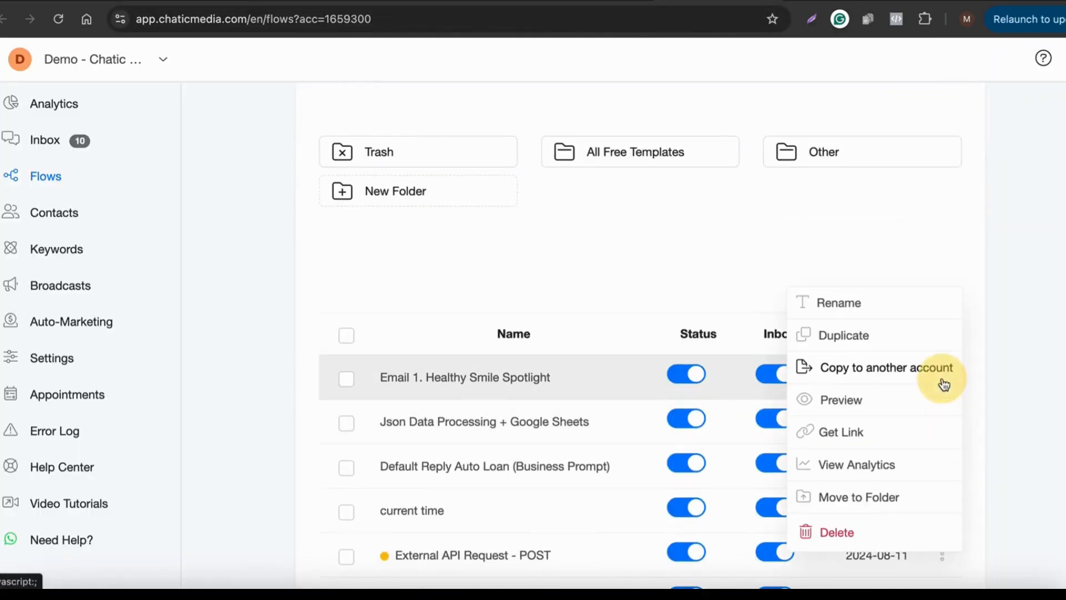
click(823, 337)
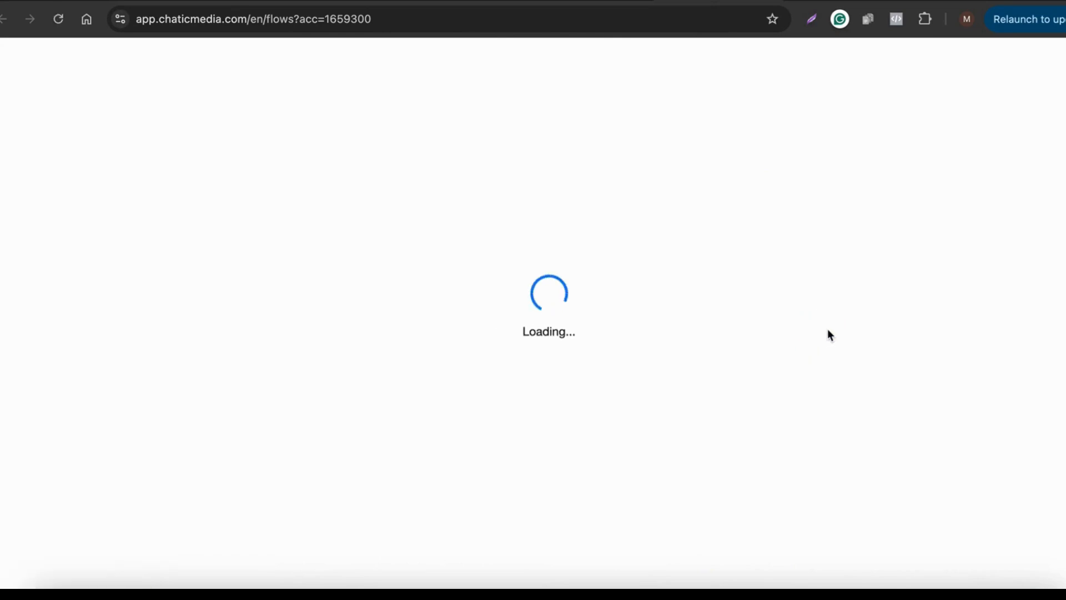
Step: Rename the copied flow, changing its leading number from 1 to 2
scroll(517, 428, down, 3)
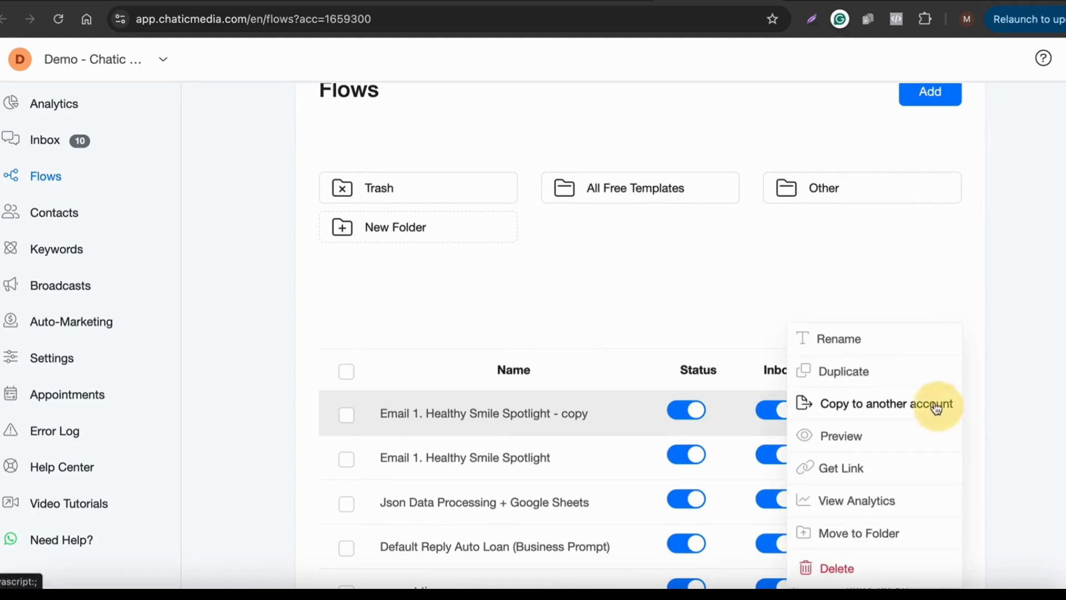
click(885, 349)
click(412, 139)
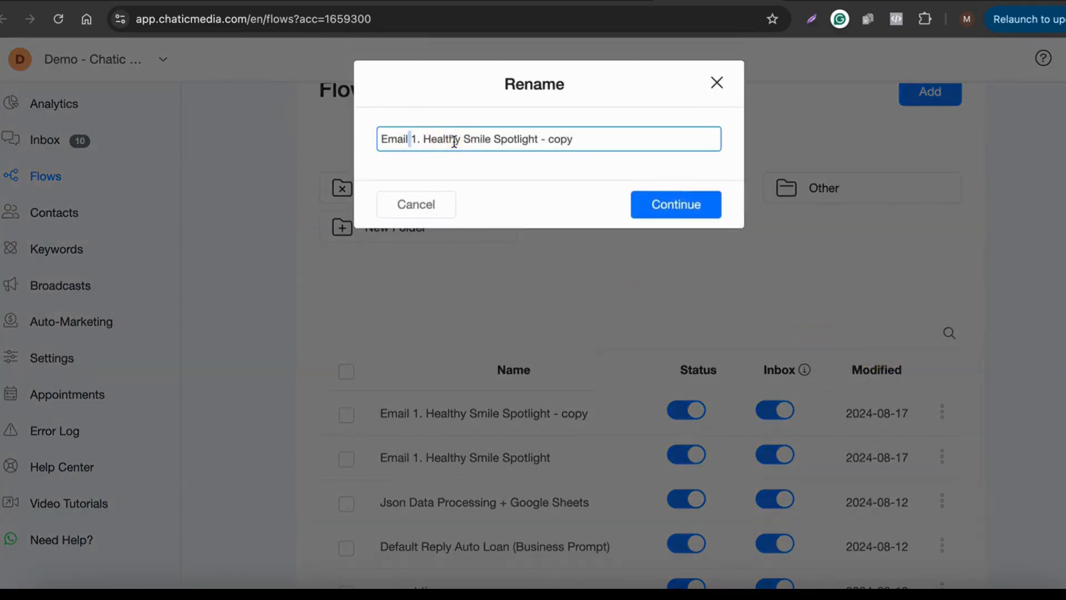
key(Delete)
key(Delete)
text(2)
click(951, 3)
Step: Rename the copied flow to 'Email 2. Seasonal Dental Care Tips' using the ChatGPT heading
scroll(488, 237, down, 5)
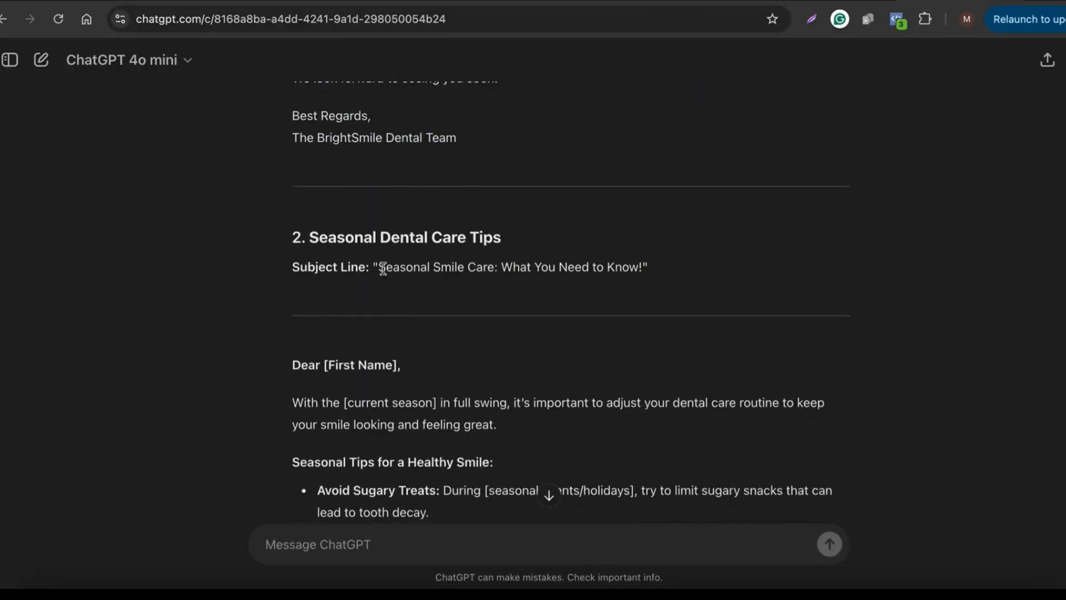
drag(378, 261, 463, 279)
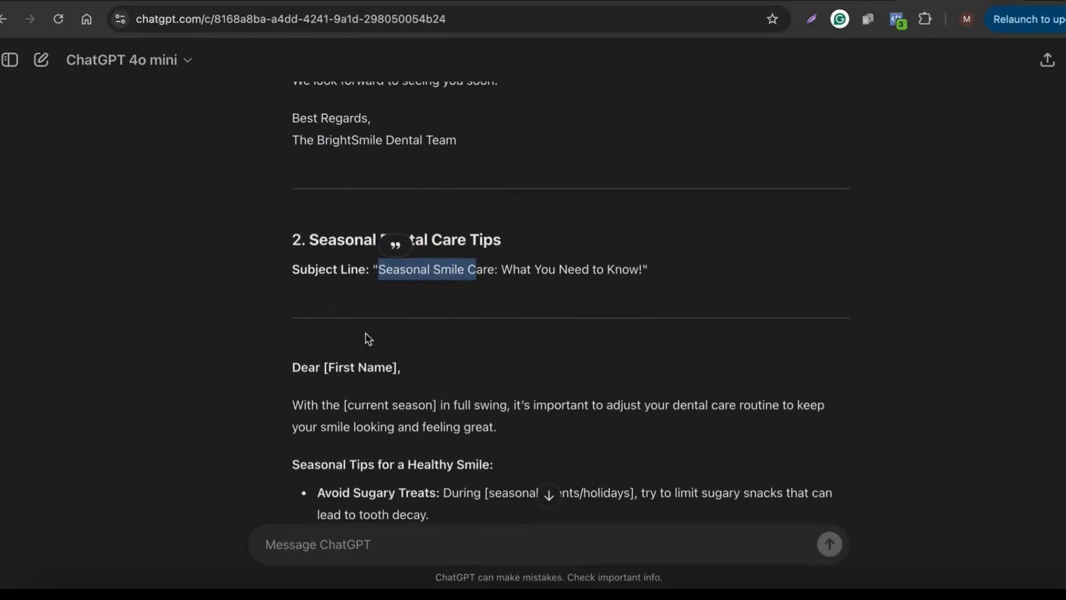
click(309, 251)
drag(277, 230, 308, 238)
key(super+c)
click(520, 236)
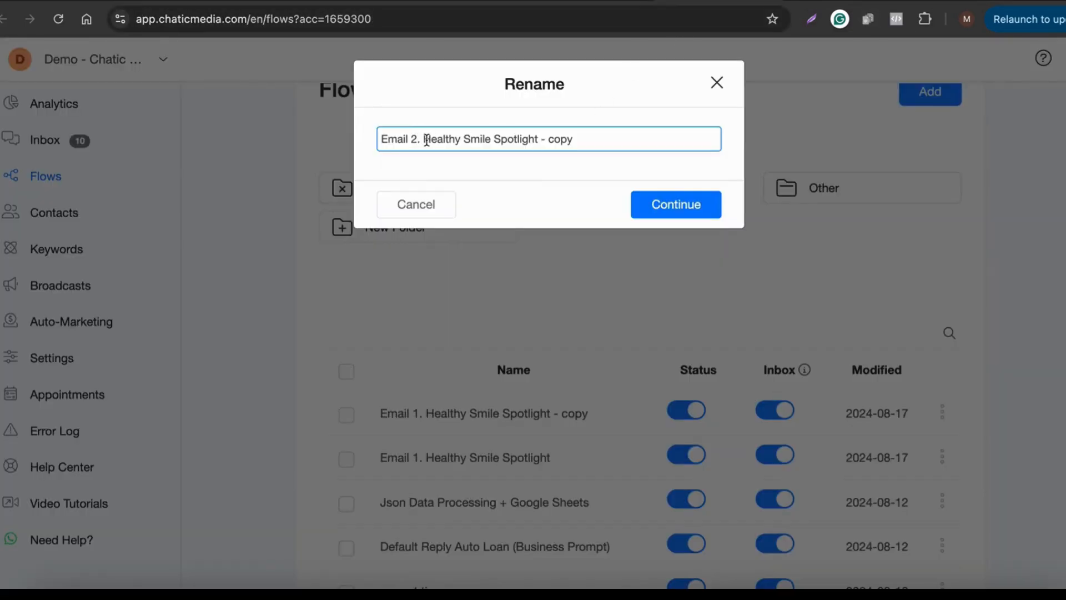
drag(426, 139, 573, 139)
key(super+v)
click(680, 206)
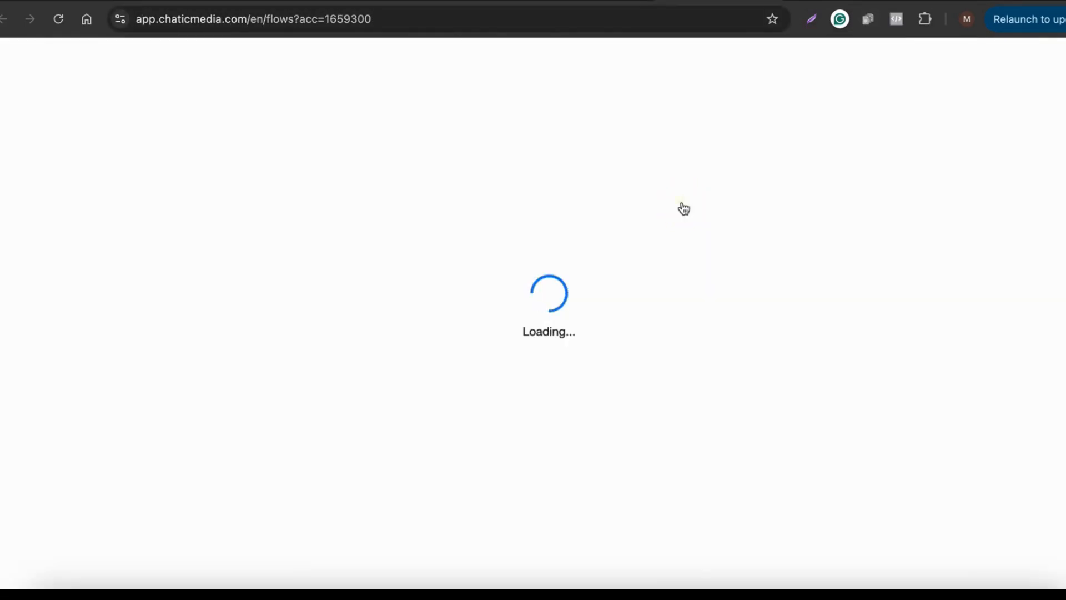
Step: Open the Email 2 flow and copy the seasonal email text from ChatGPT
click(501, 421)
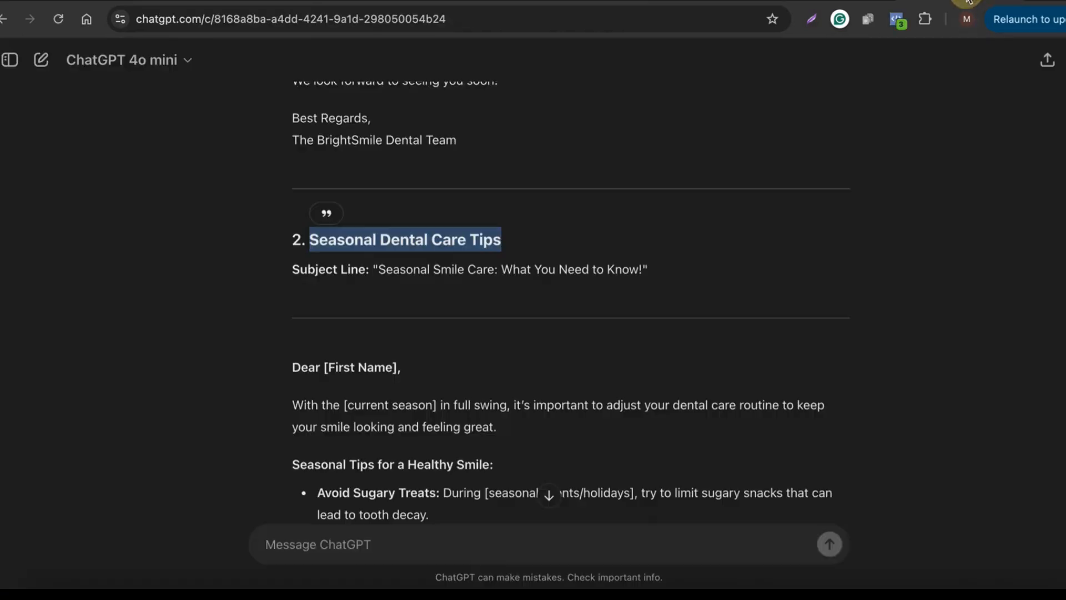
scroll(439, 344, down, 5)
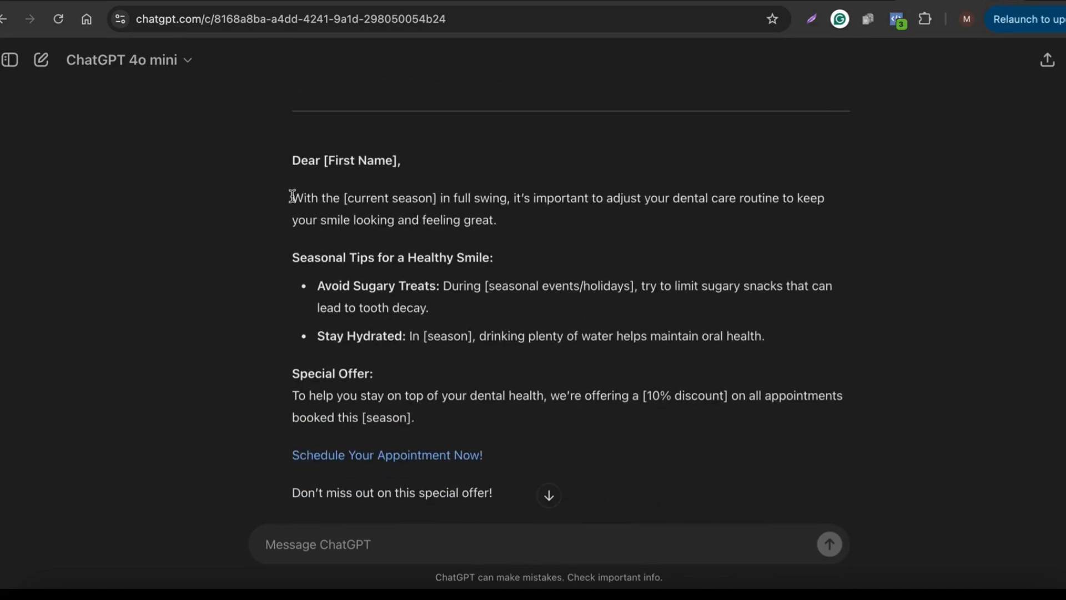
drag(293, 163, 642, 431)
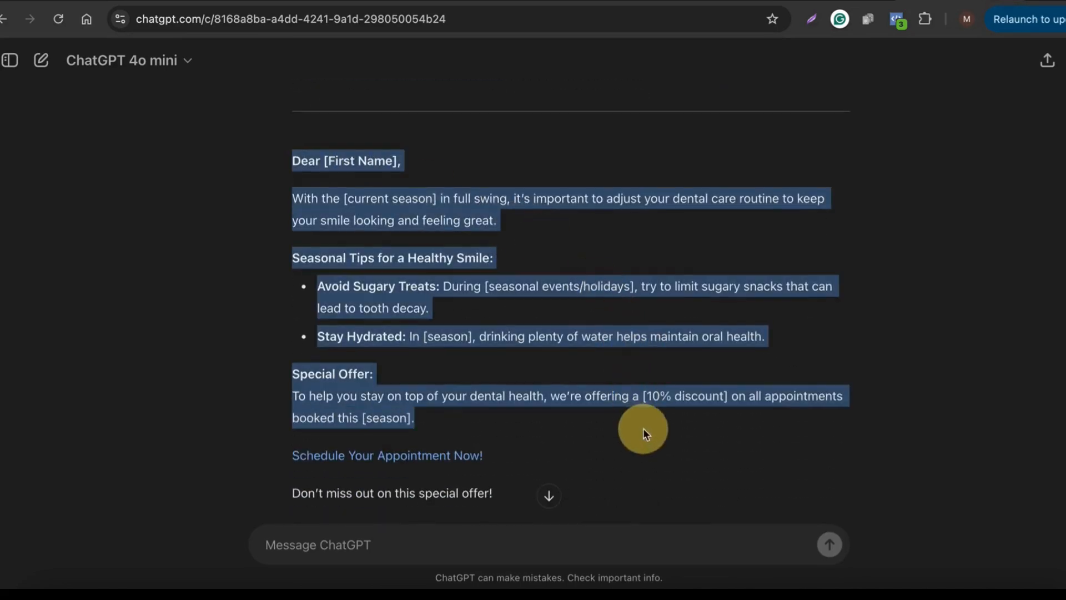
right_click(304, 398)
click(340, 416)
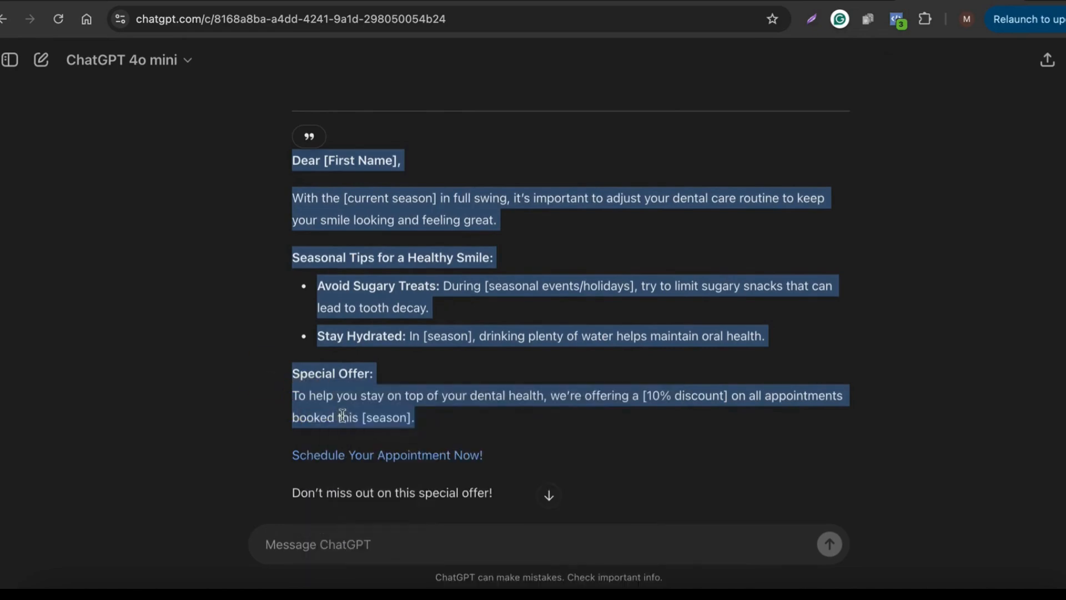
click(355, 314)
drag(297, 198, 461, 417)
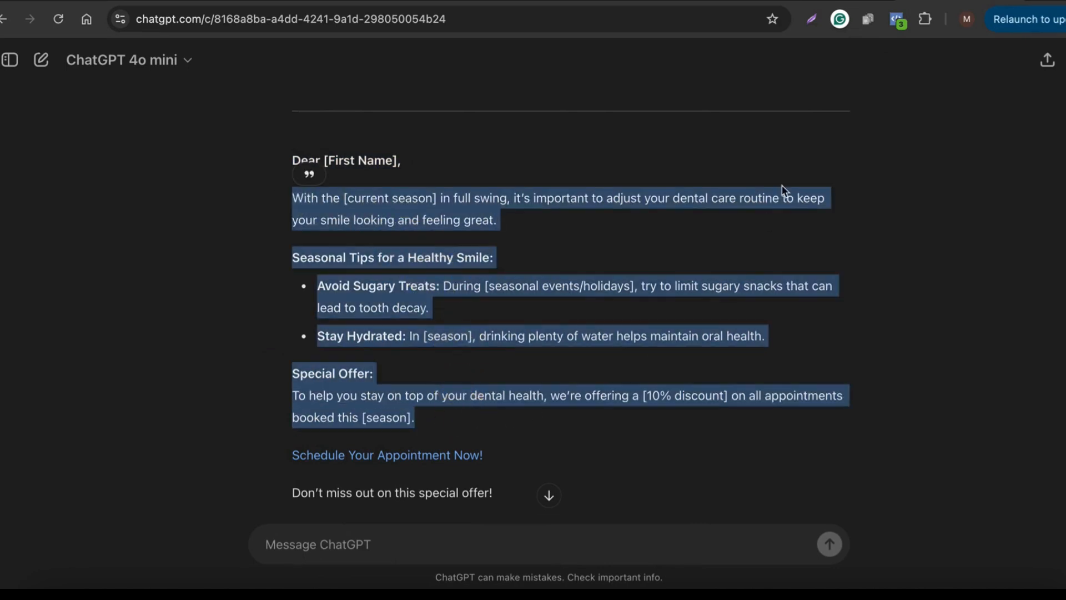
click(835, 2)
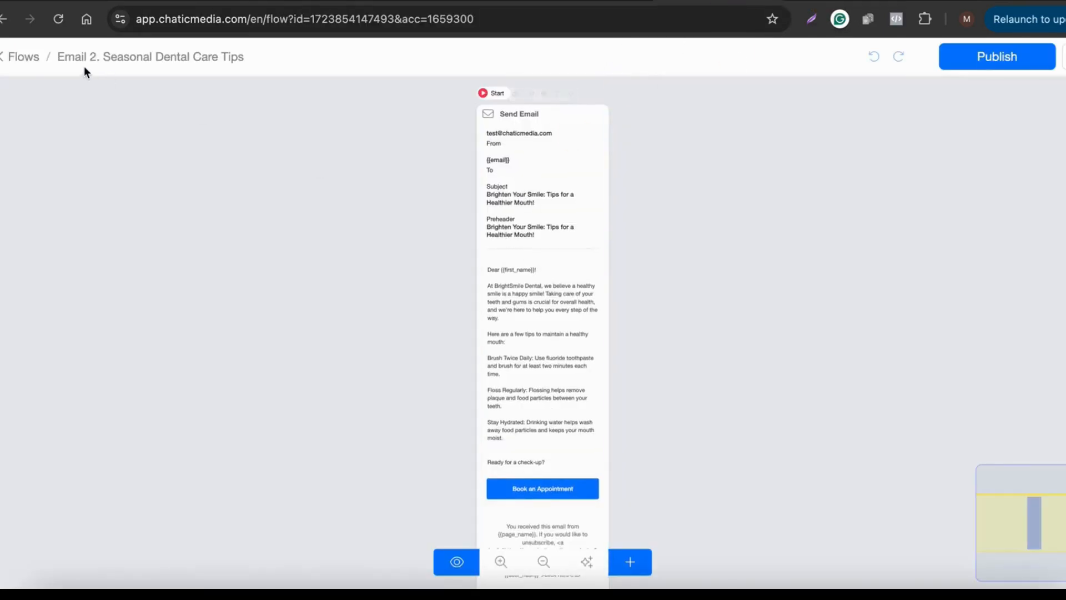
Step: Replace the Email 2 body's old tips with the seasonal dental care text
click(526, 244)
scroll(82, 482, down, 5)
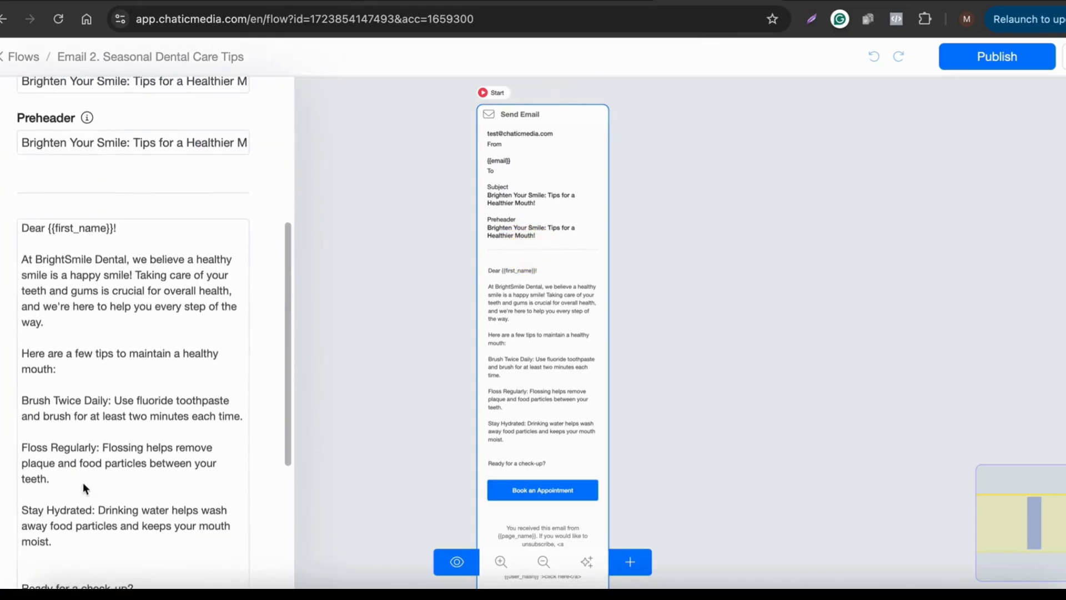
drag(20, 250, 143, 338)
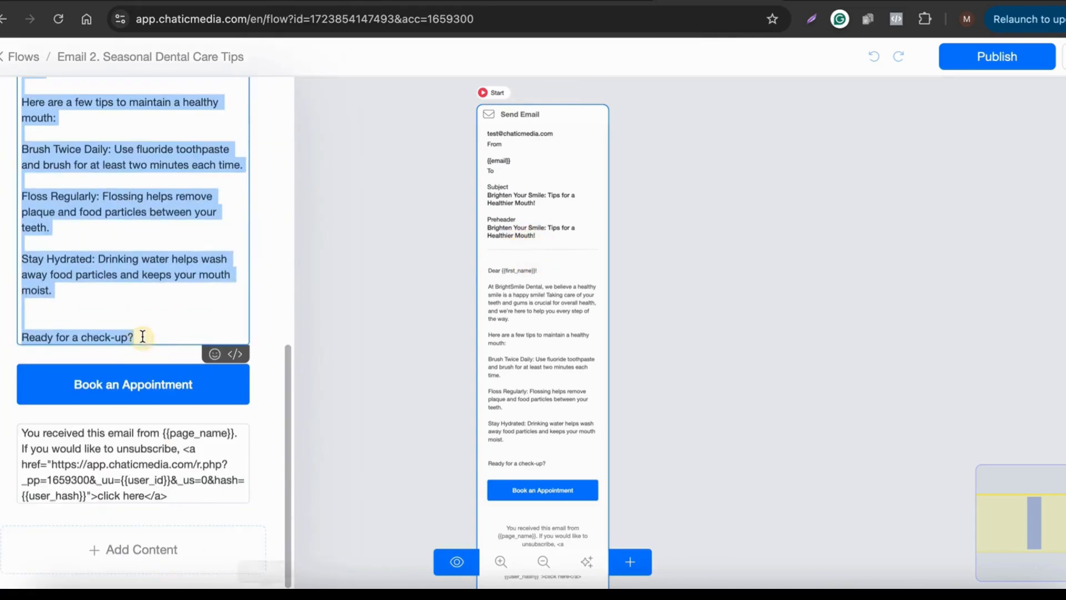
key(ctrl+v)
scroll(143, 334, down, 2)
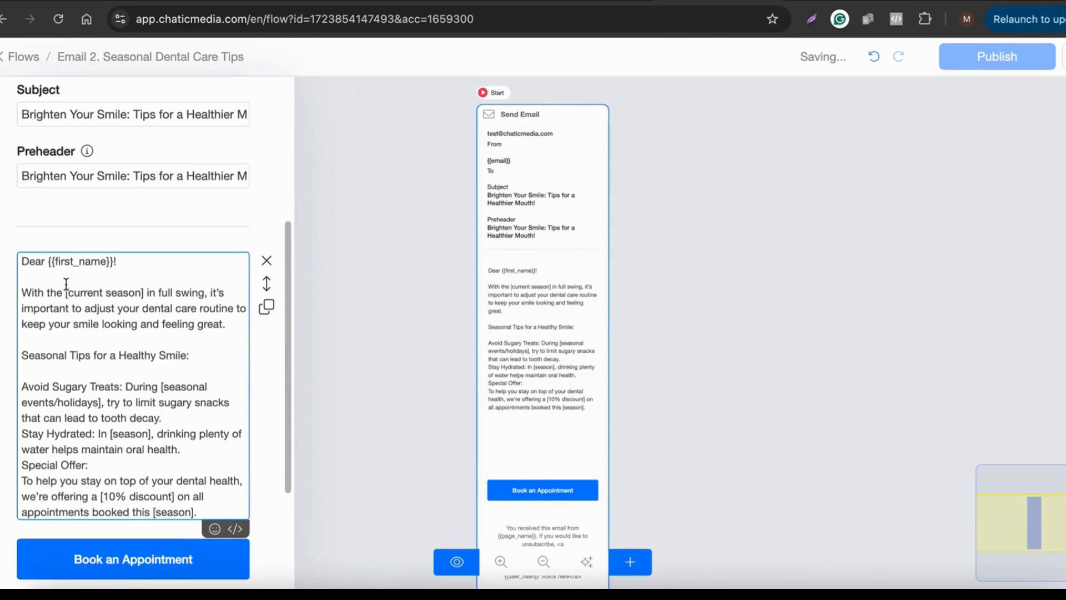
drag(64, 293, 146, 294)
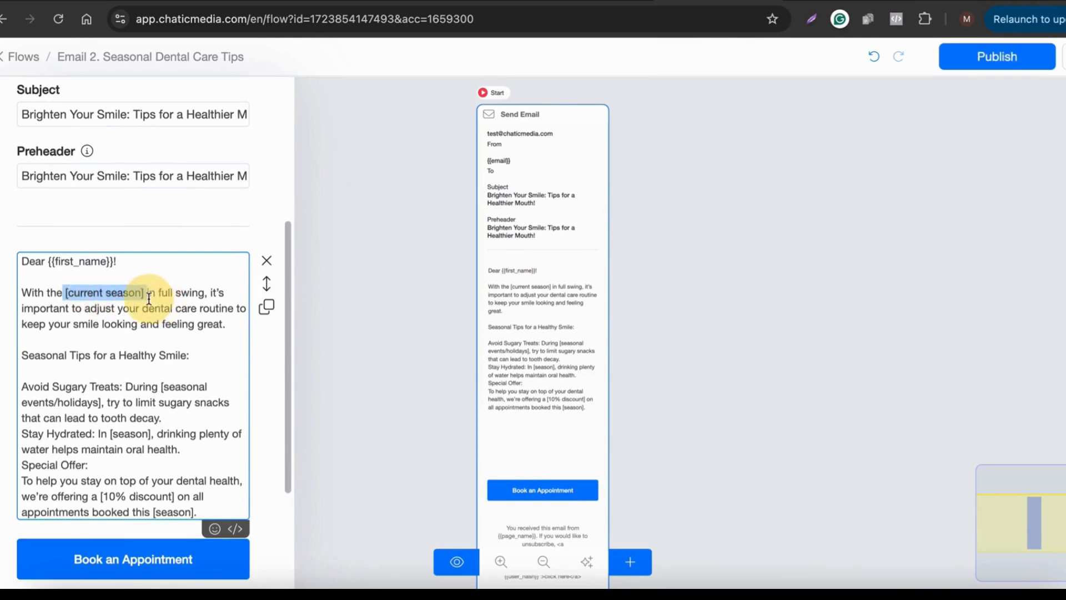
scroll(117, 390, down, 3)
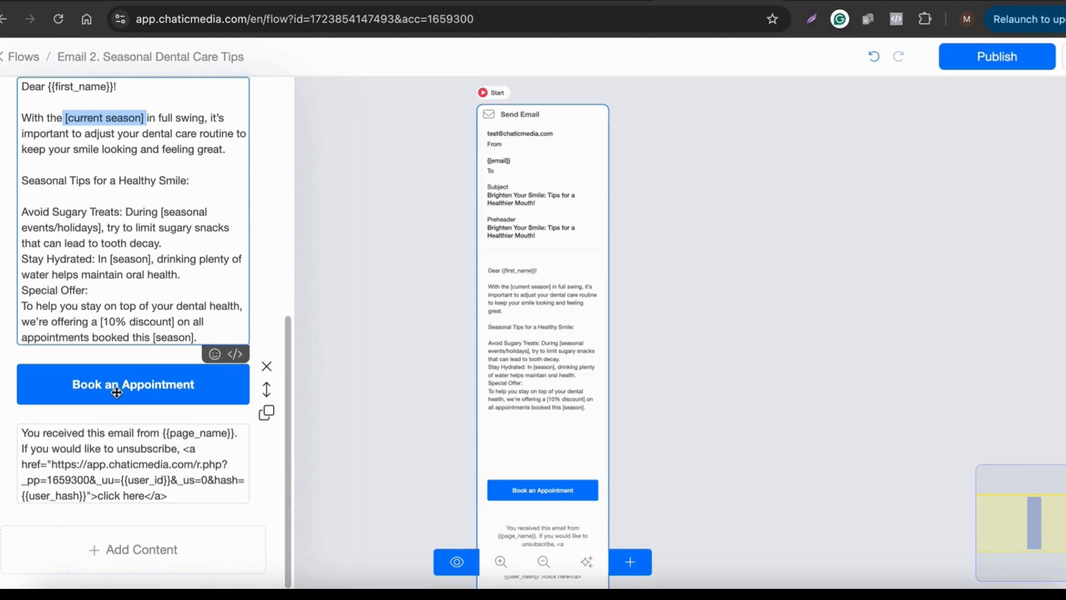
Step: Leave the Book an Appointment button unchanged and publish the Email 2 flow
click(117, 391)
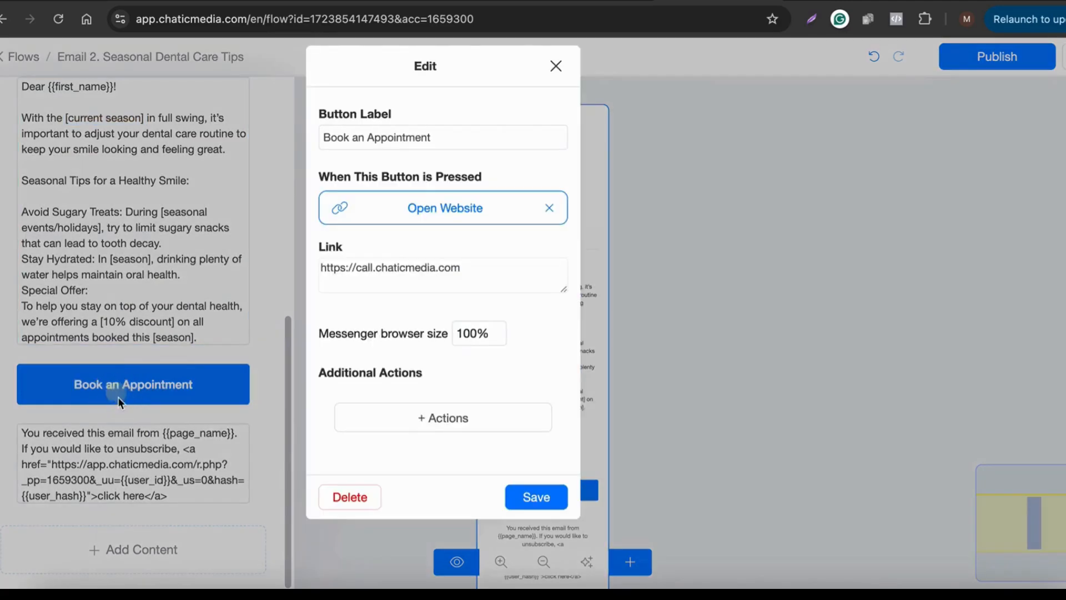
click(554, 78)
click(1009, 66)
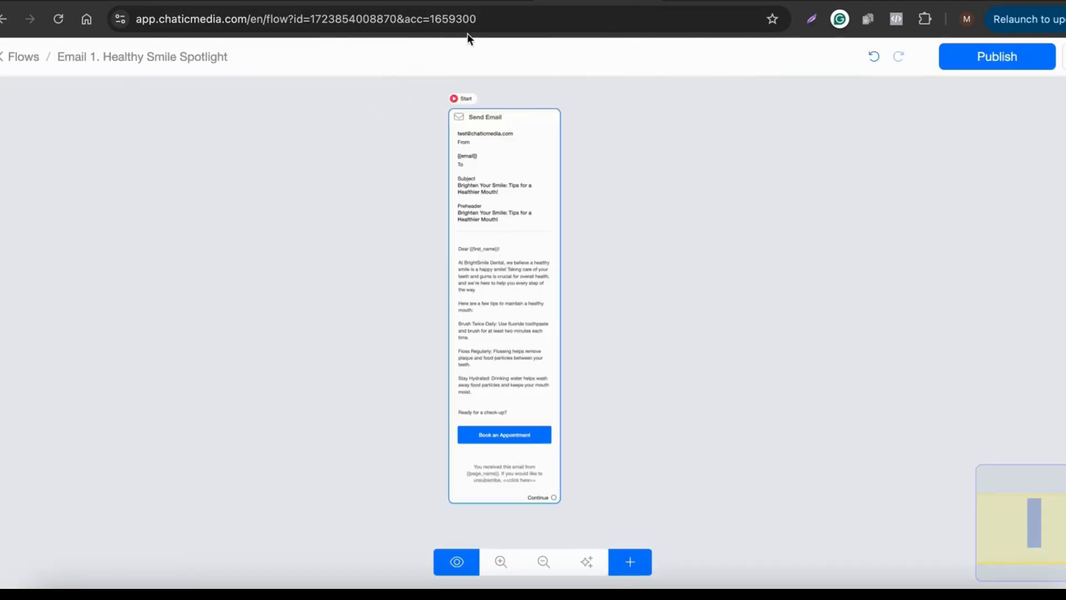
Step: Copy the Understanding Dental Procedures heading and duplicate the Email 2 flow
click(36, 56)
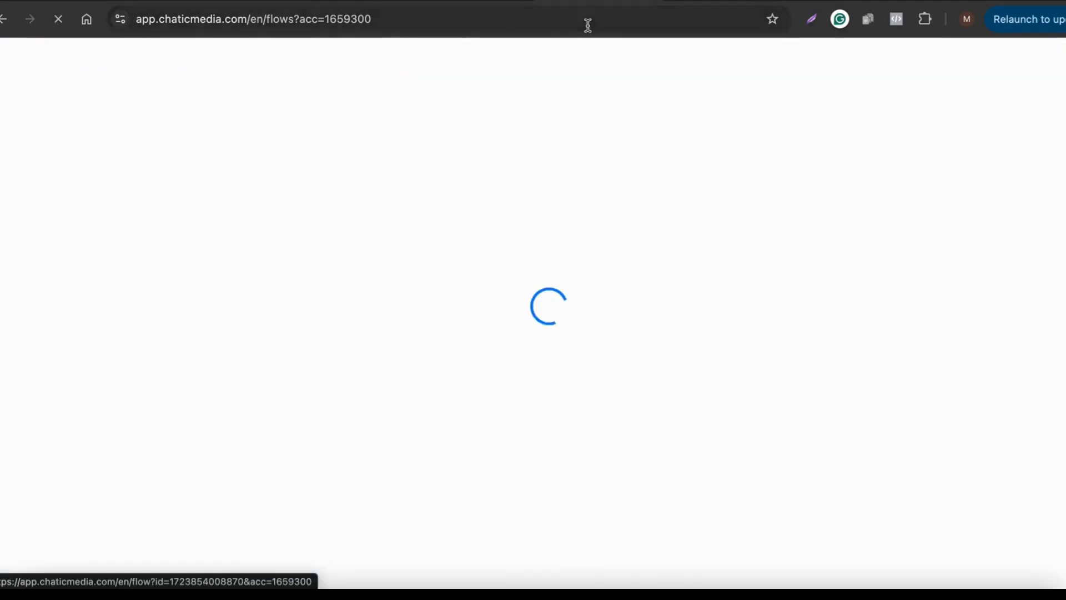
click(816, 4)
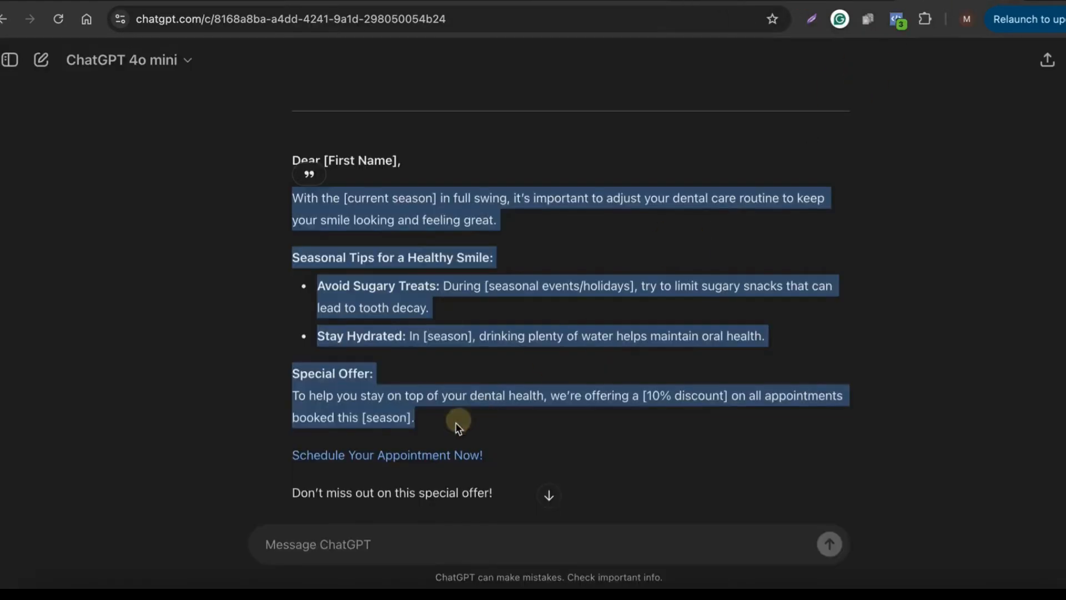
scroll(455, 421, down, 5)
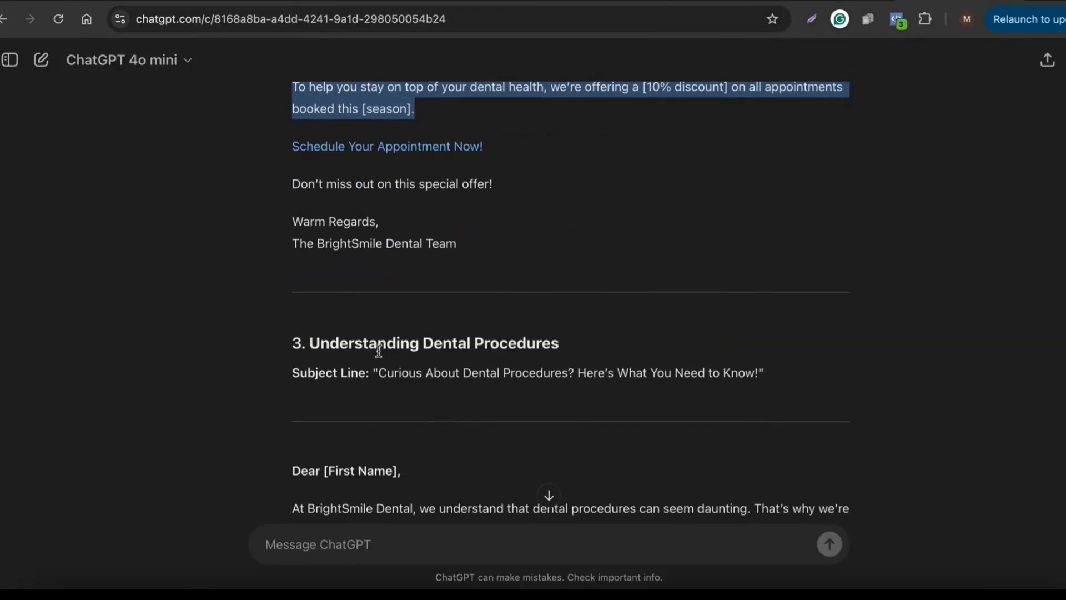
drag(311, 341, 566, 341)
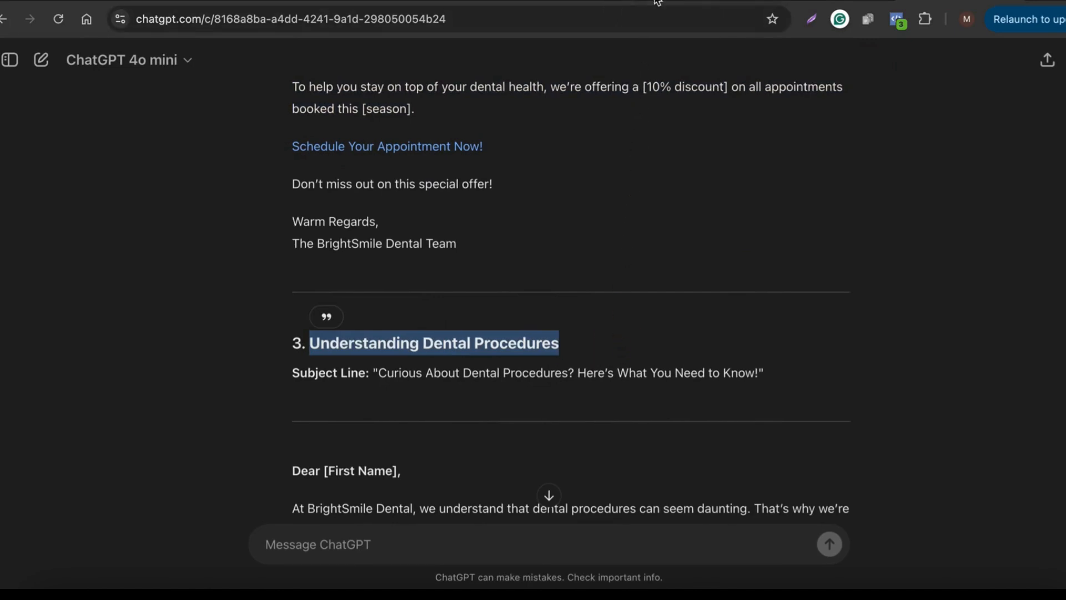
click(625, 2)
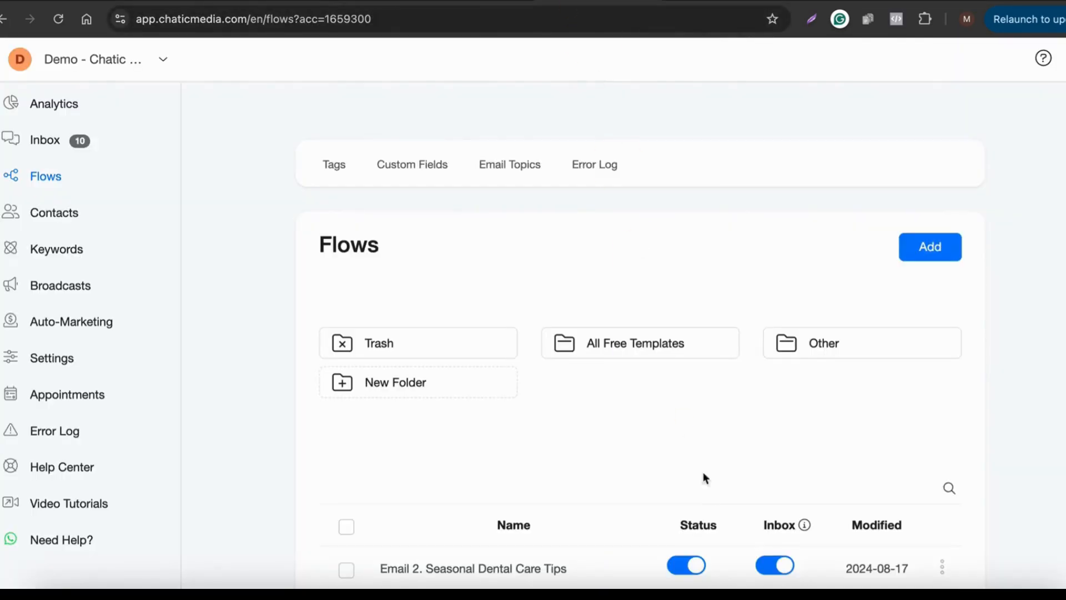
scroll(688, 436, down, 2)
click(943, 460)
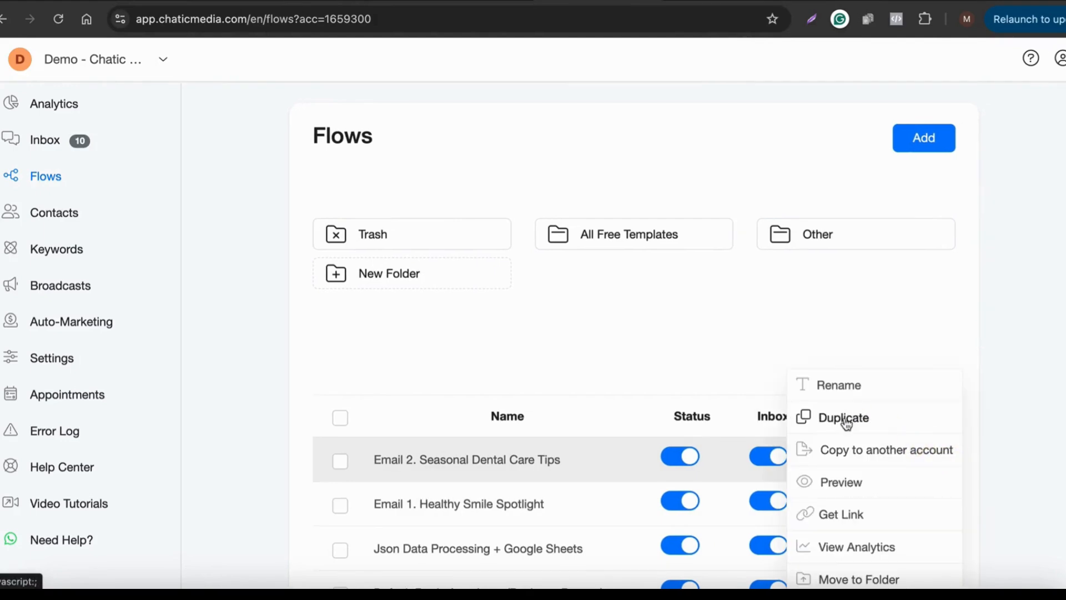
click(845, 432)
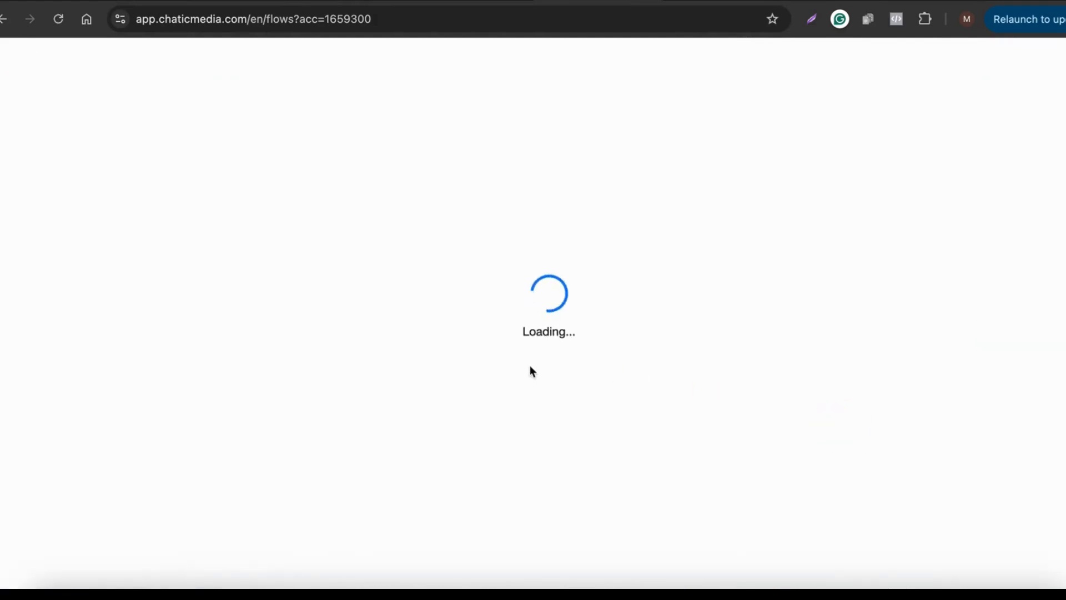
Step: Rename the copy to 'Email 3. Understanding Dental Procedures'
scroll(740, 509, down, 3)
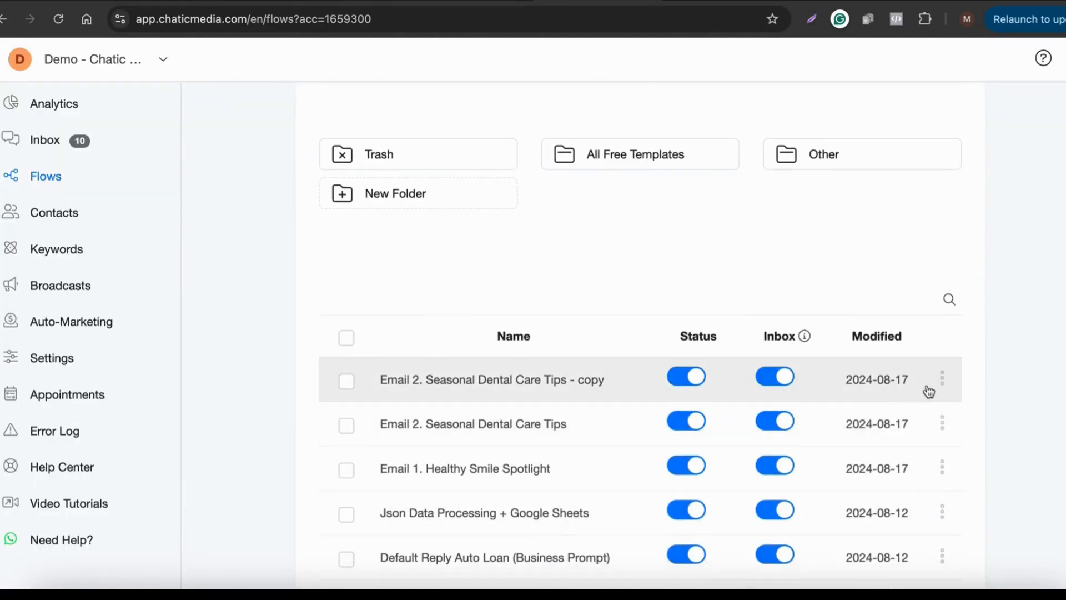
click(944, 382)
click(878, 306)
click(414, 140)
key(BackSpace)
text(3)
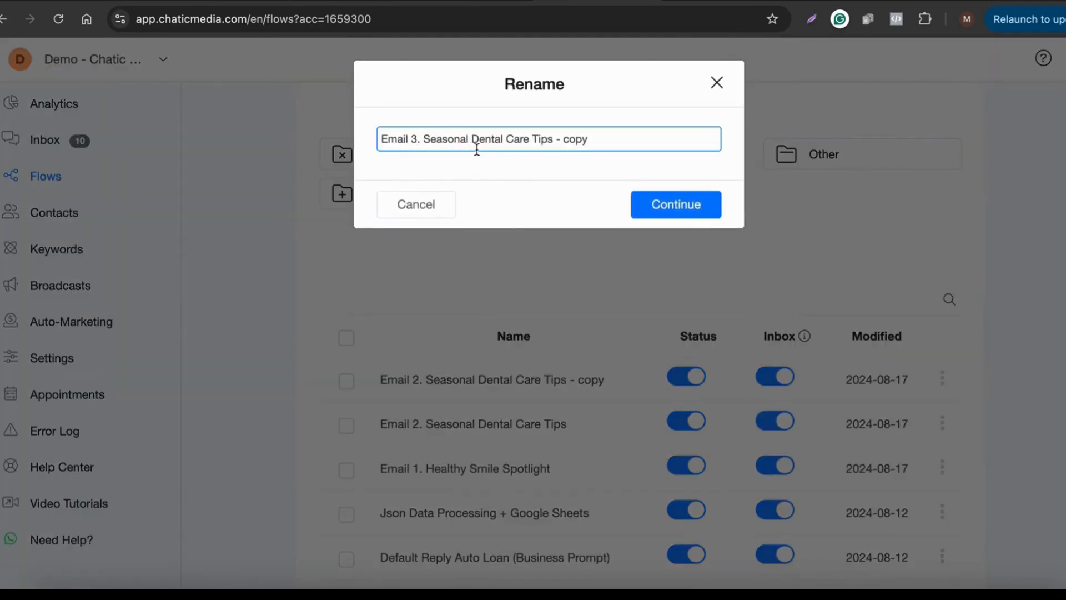
click(660, 136)
key(BackSpace)
key(super+v)
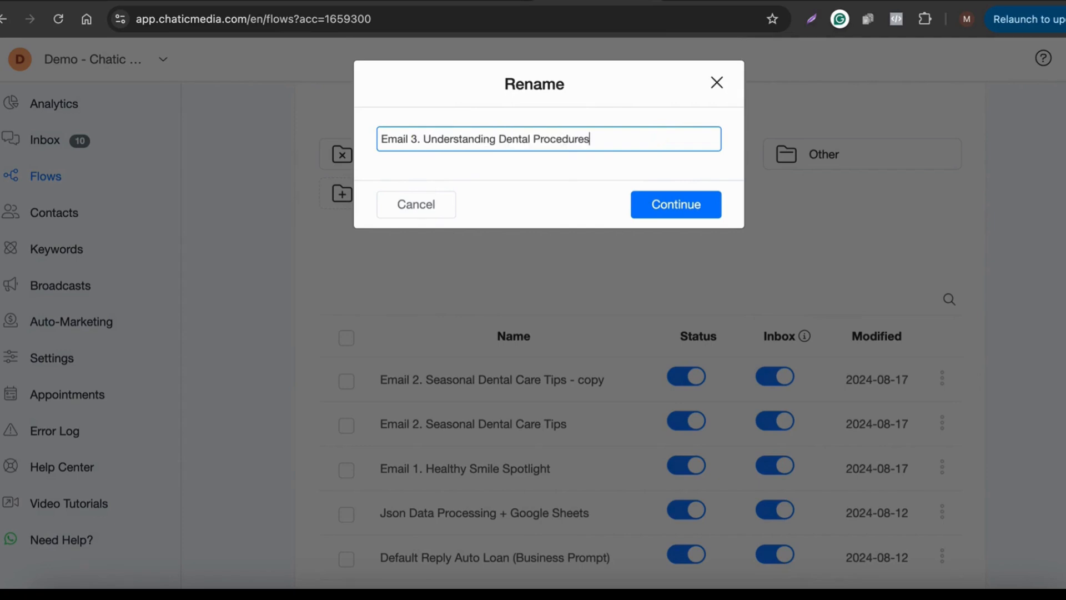
click(660, 203)
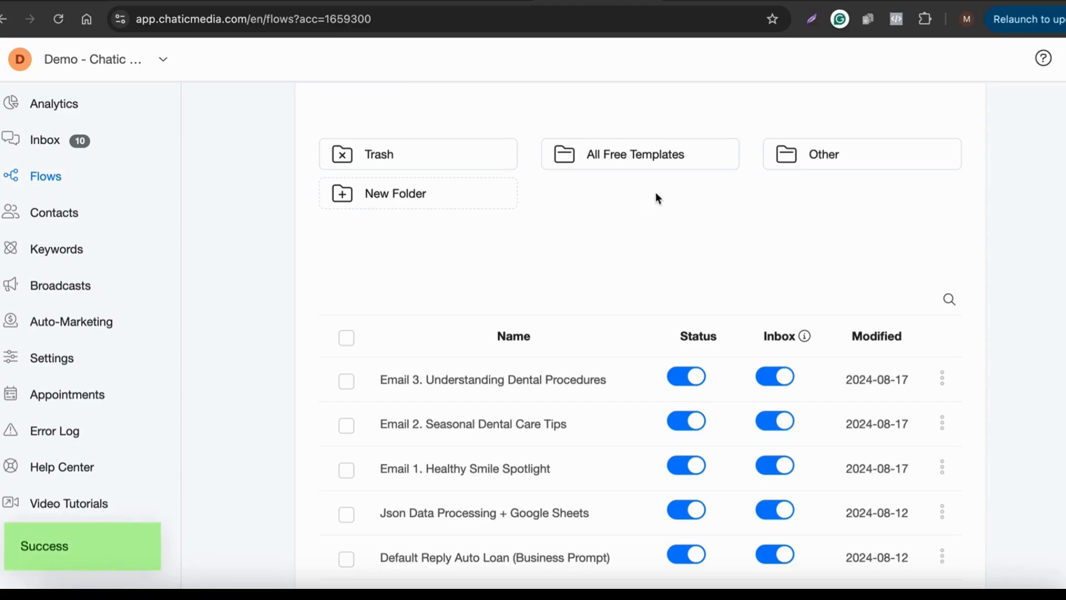
Step: Open the Email 3 flow and copy the Understanding Dental Procedures email text from ChatGPT
click(478, 383)
click(946, 1)
scroll(383, 388, down, 5)
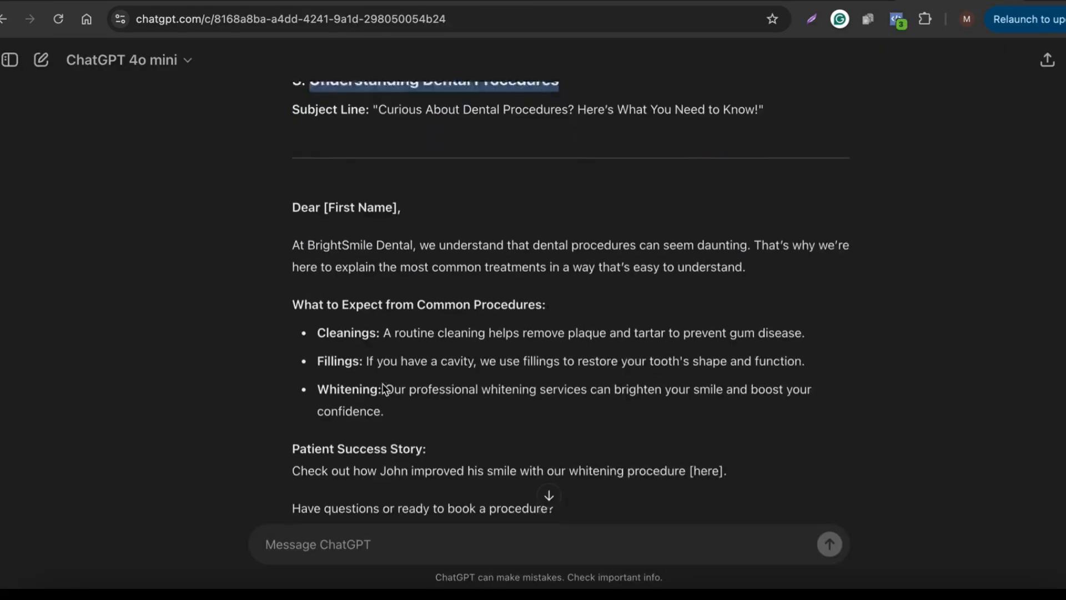
drag(294, 236, 661, 427)
key(ctrl+c)
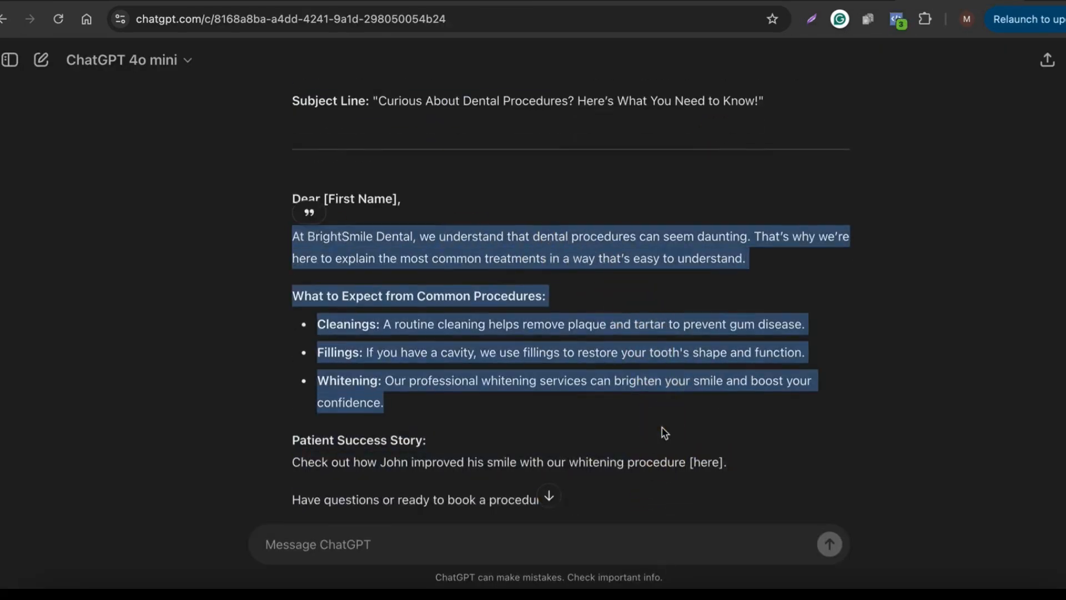
scroll(664, 430, down, 3)
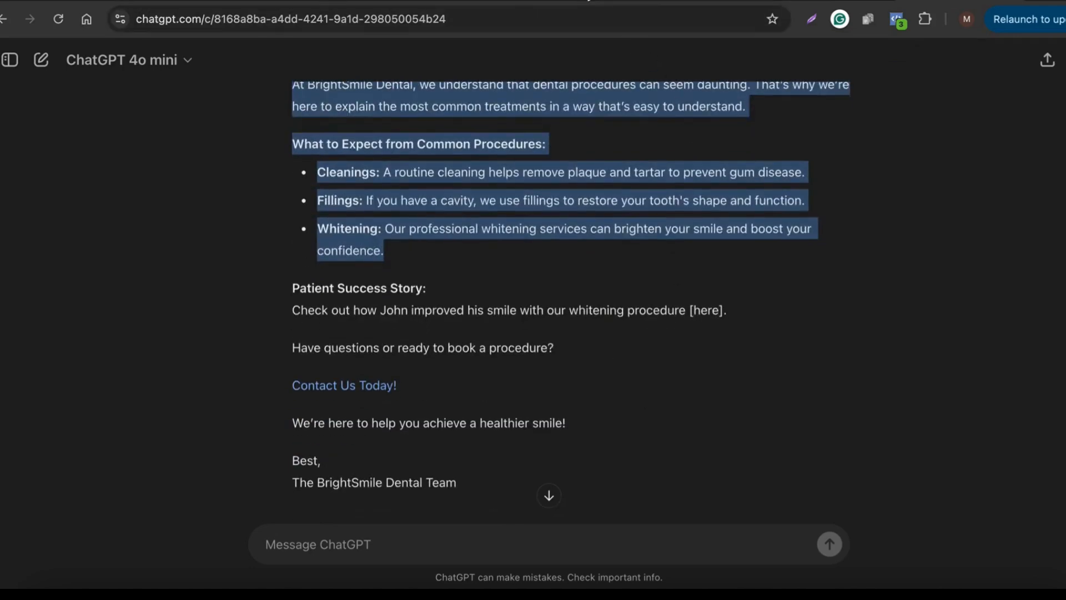
Step: Replace the seasonal text in the Send Email body with the pasted procedures text
click(590, 1)
click(529, 351)
scroll(94, 495, down, 5)
click(22, 347)
shift+click(183, 566)
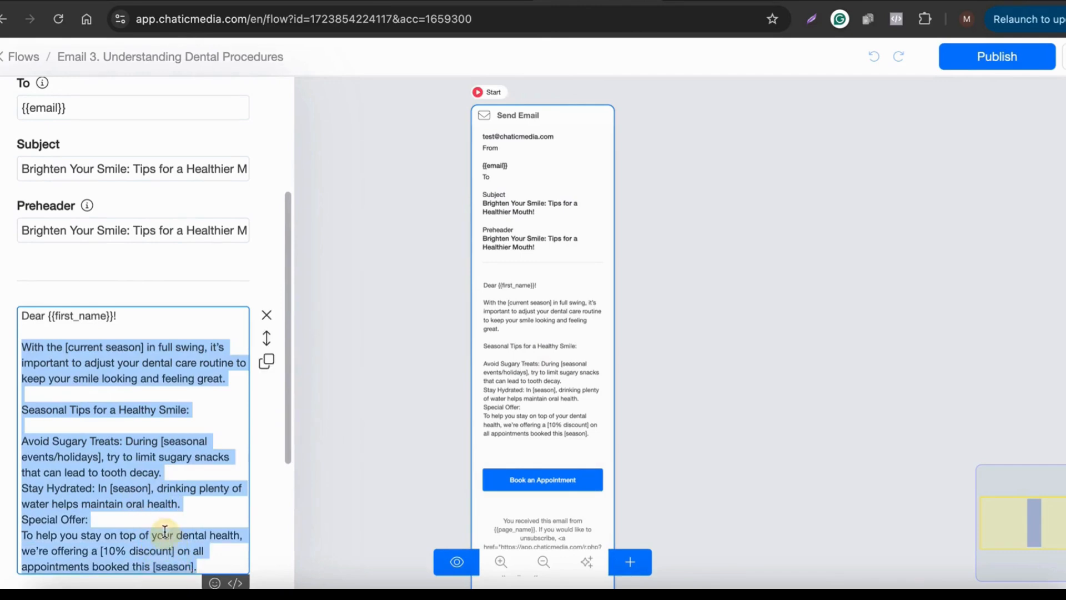
key(ctrl+v)
Step: In ChatGPT, select the booking question and the healthier-smile closing line
click(954, 5)
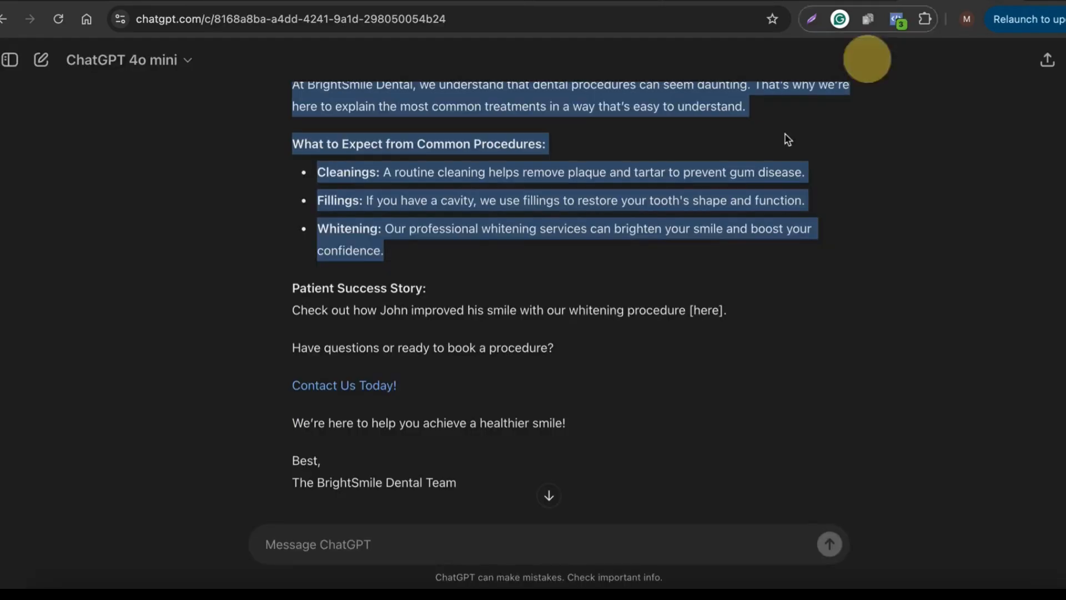
click(307, 348)
drag(307, 347, 569, 354)
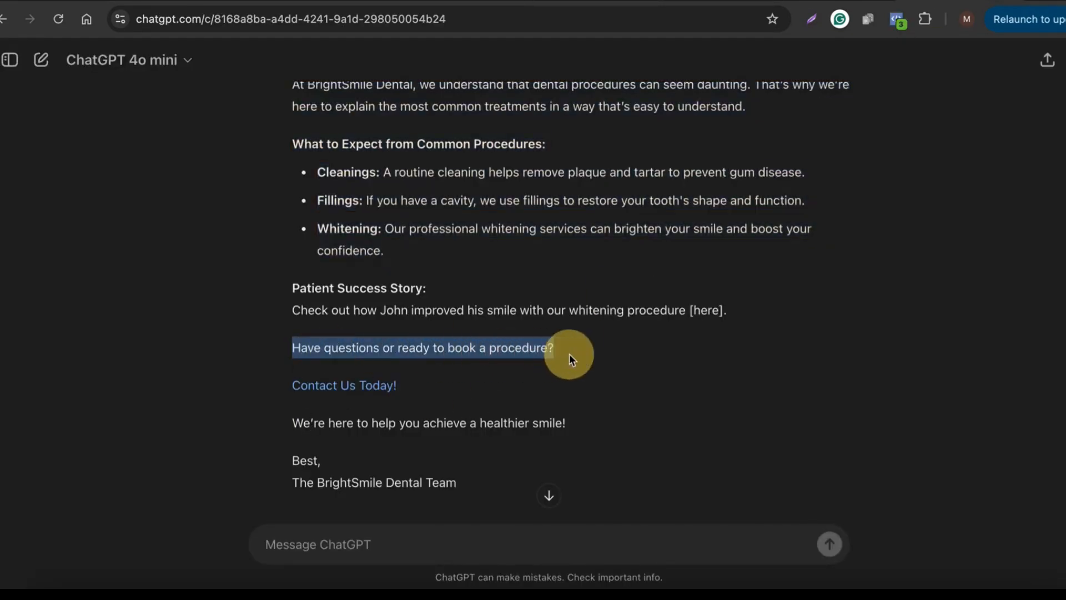
drag(288, 426, 622, 428)
key(ctrl+c)
Step: Paste the healthier-smile closing line on a new line below the whitening paragraph
click(597, 2)
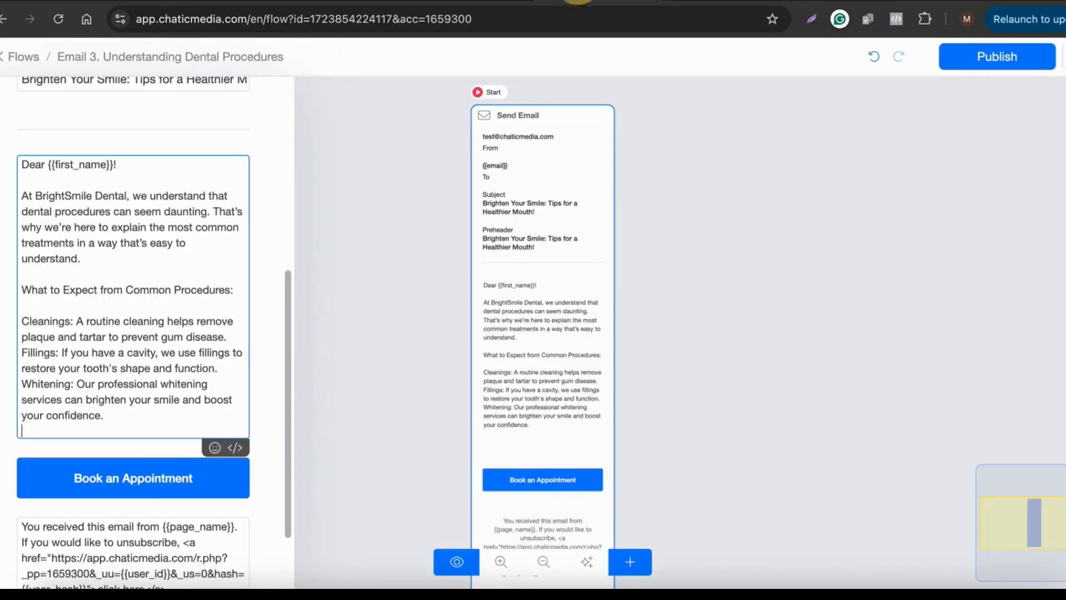
key(Return)
key(ctrl+v)
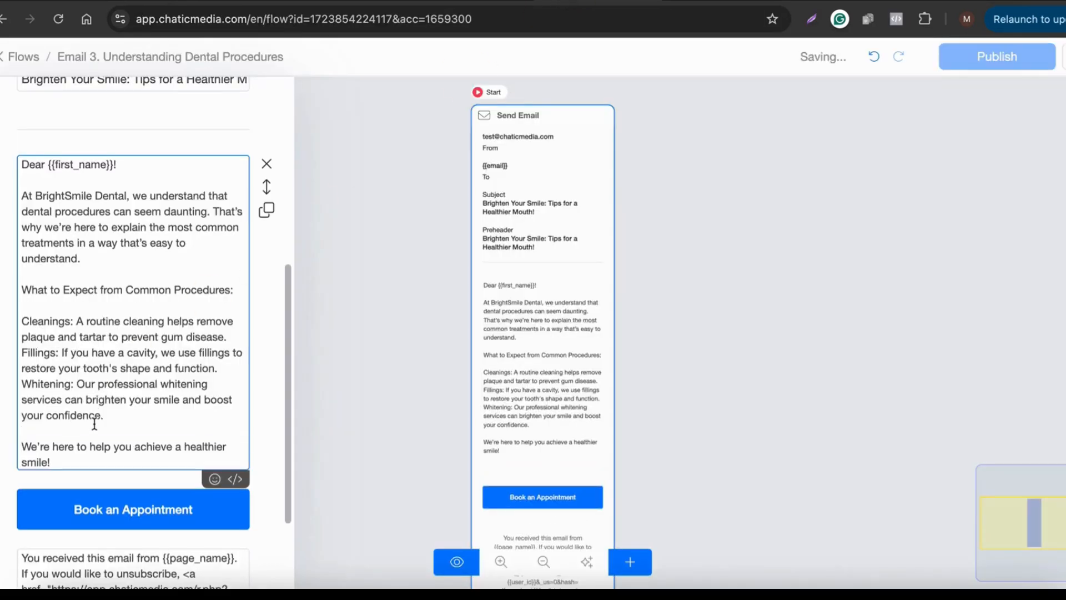
click(671, 311)
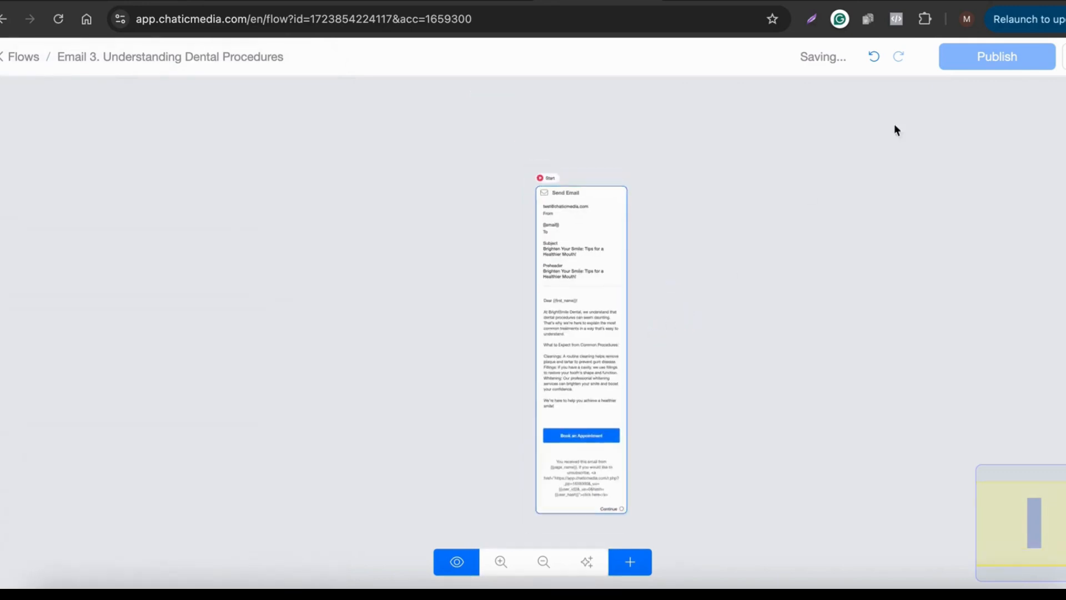
Step: Publish the Email 3 flow and go to the Auto-Marketing tools page
click(986, 59)
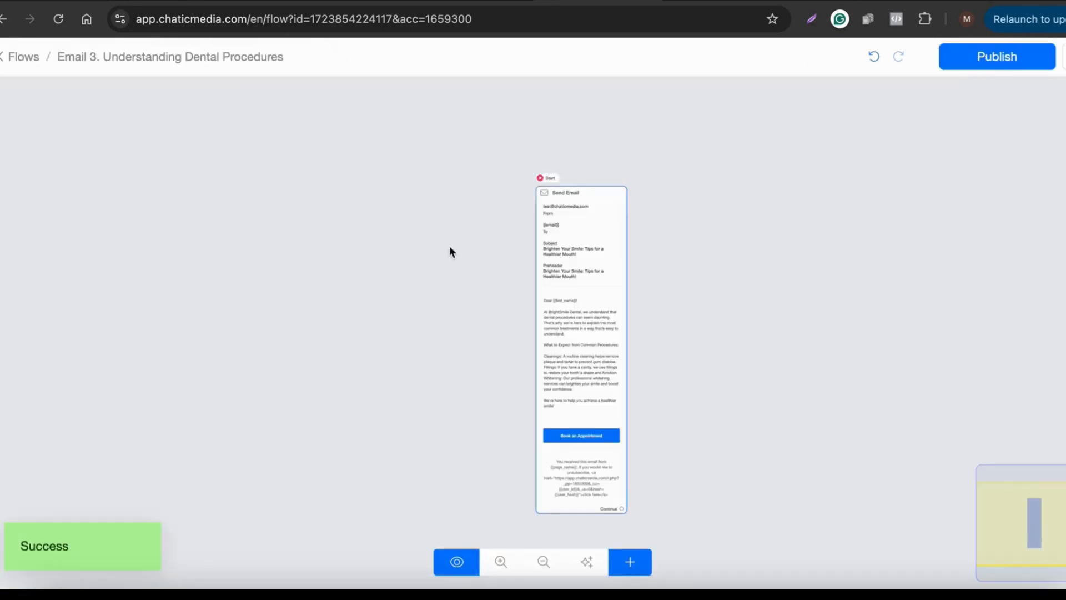
click(29, 62)
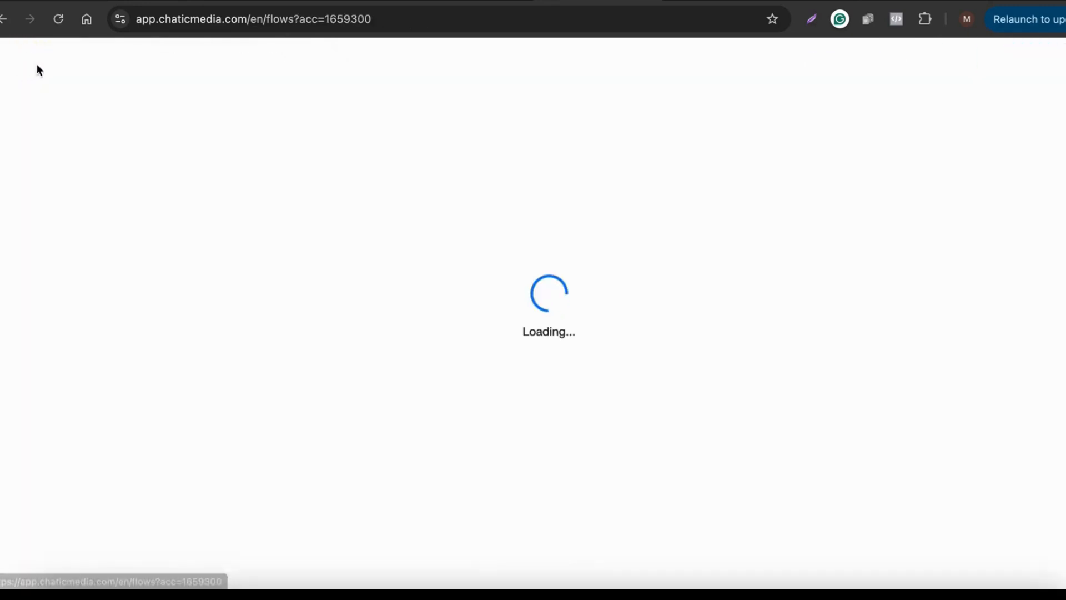
scroll(592, 380, down, 2)
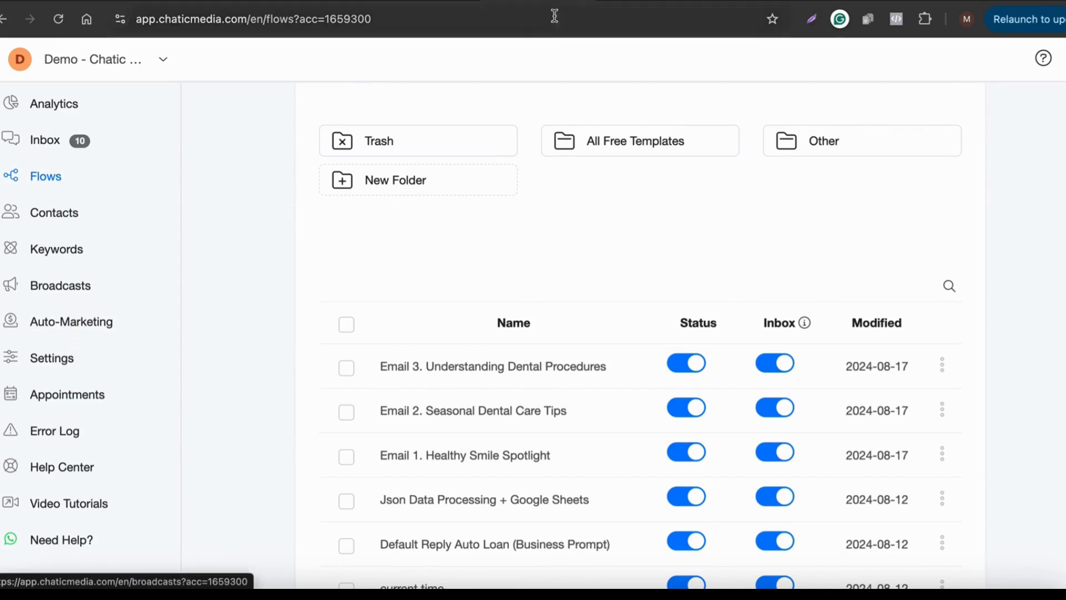
scroll(361, 383, down, 5)
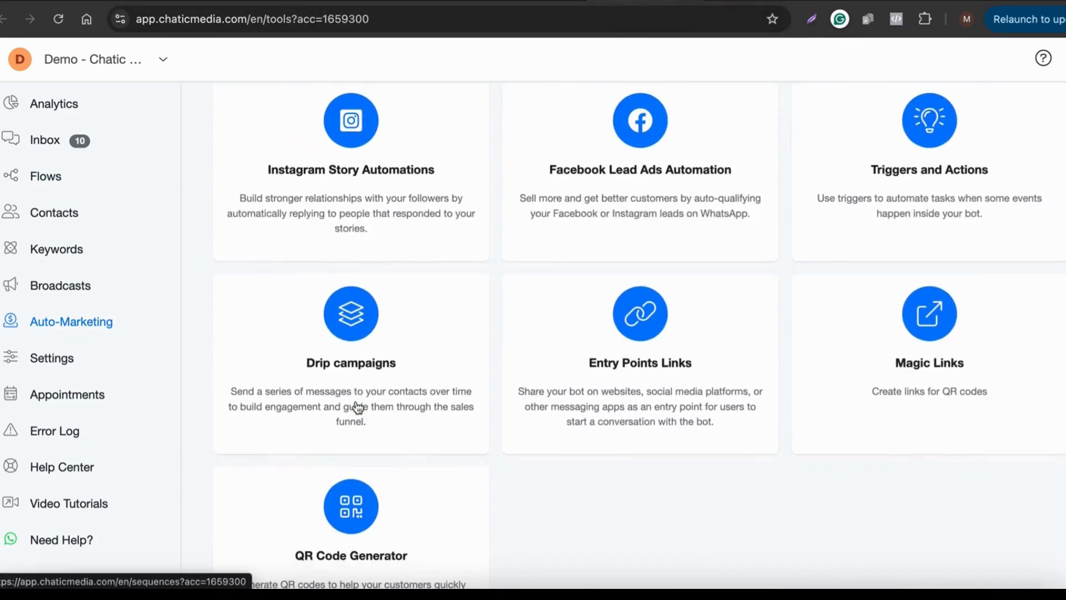
Step: Add a drip campaign named 'Dental Email Campaigns' from the Drip campaigns section
click(362, 376)
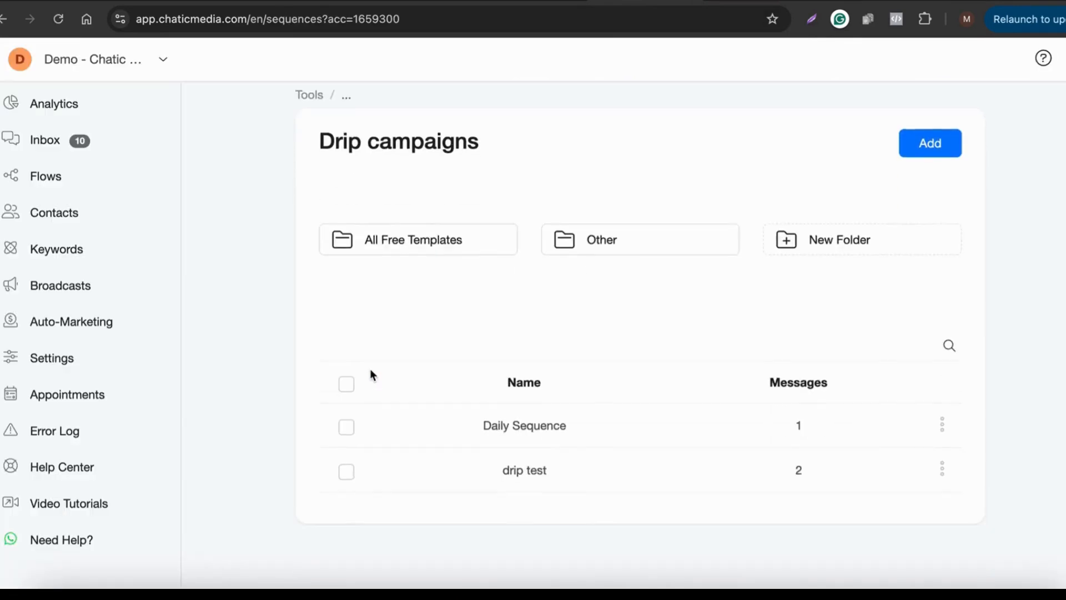
click(936, 153)
click(397, 140)
text(Dental Email Campaigns)
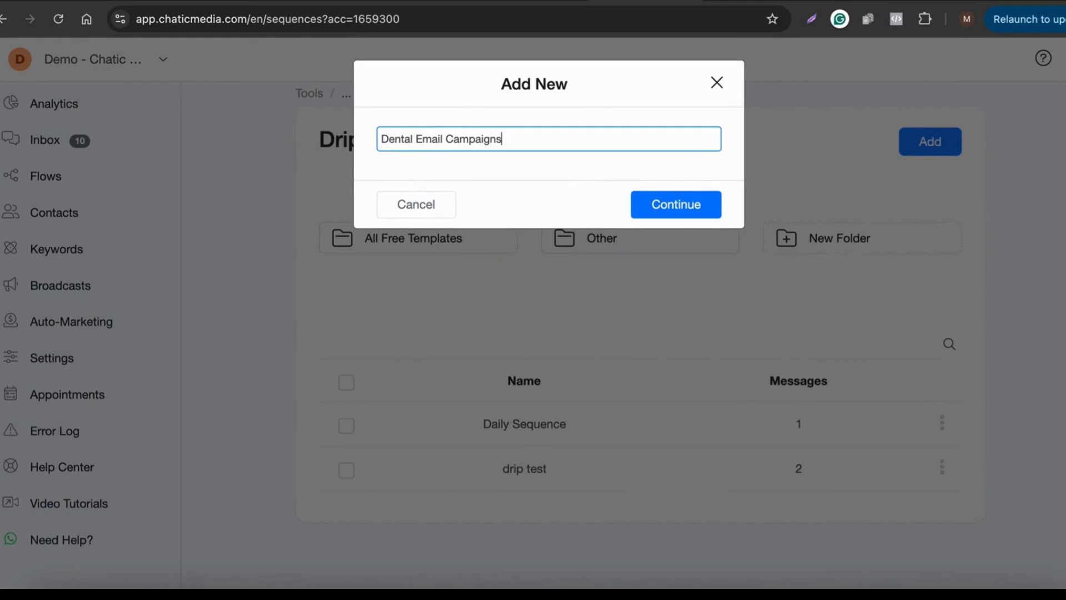
click(688, 215)
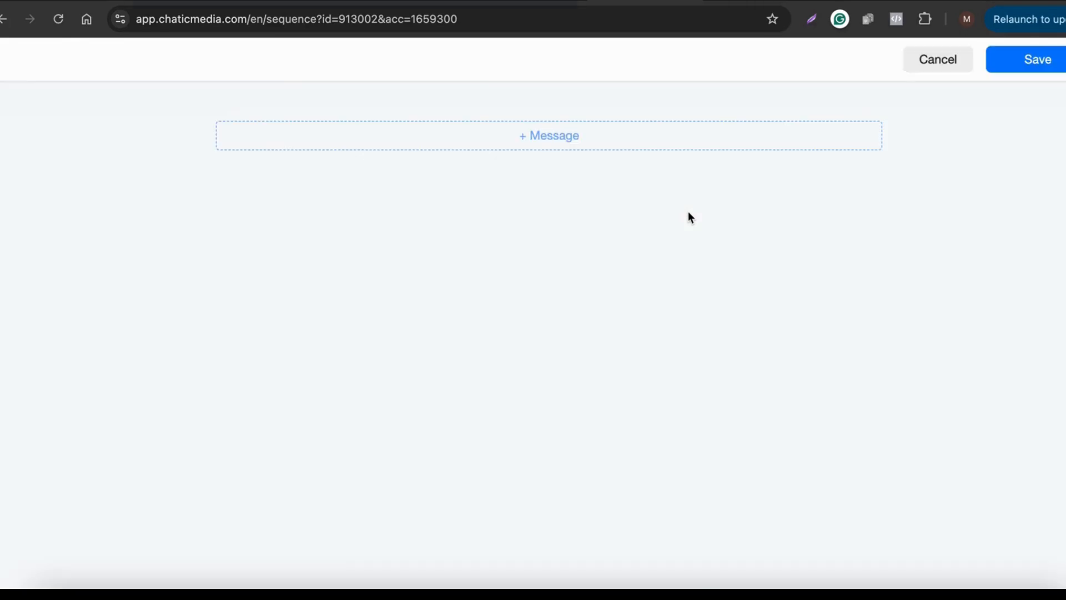
Step: Add Email 1. Healthy Smile Spotlight as the first message, sent immediately
click(577, 145)
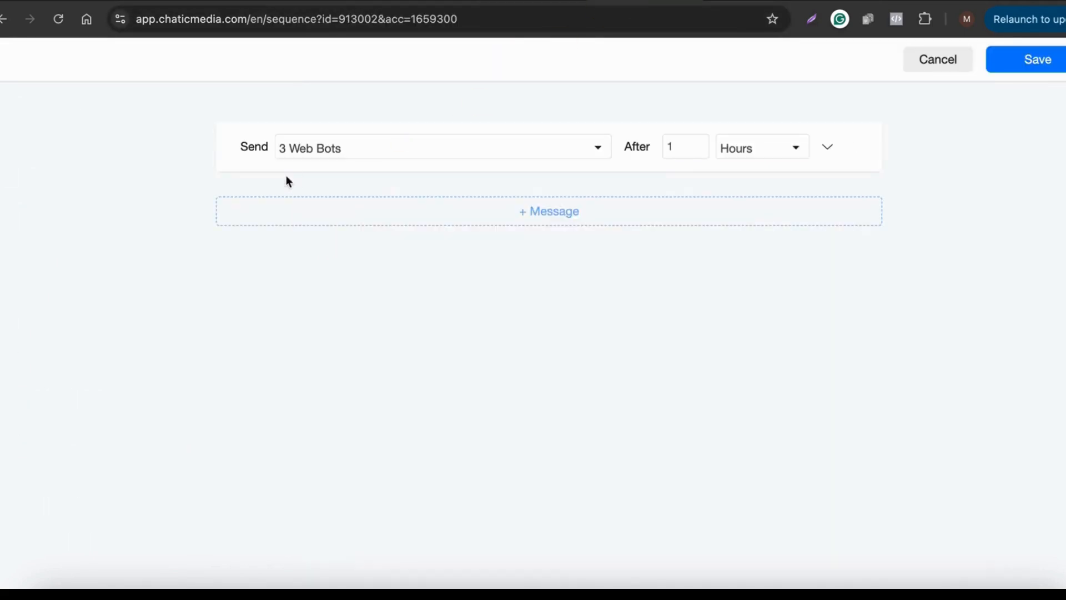
click(332, 153)
text(email)
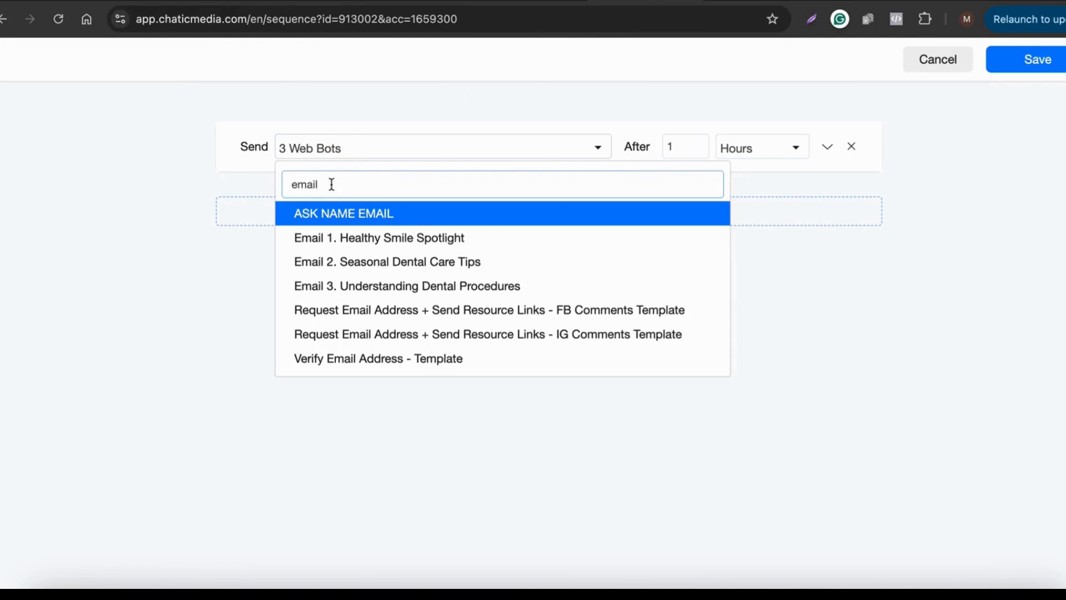
click(338, 239)
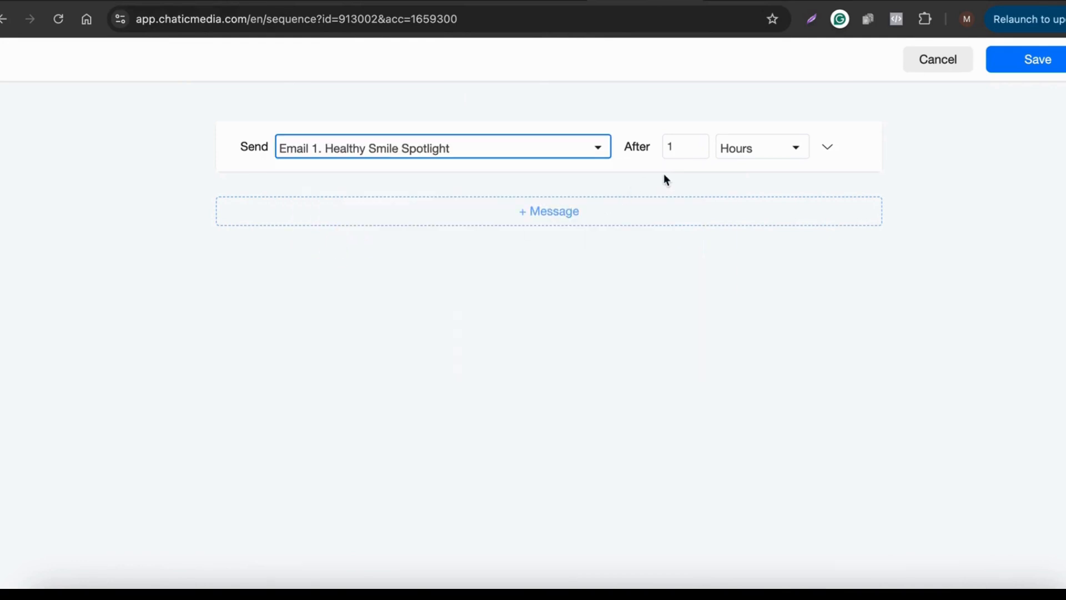
click(733, 147)
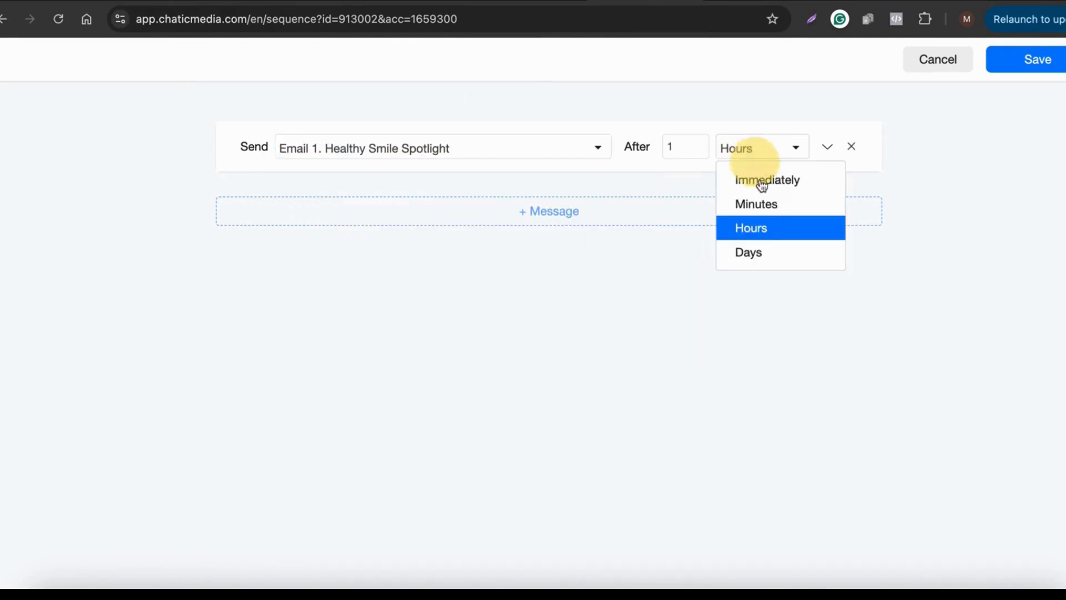
click(797, 179)
double_click(672, 147)
key(BackSpace)
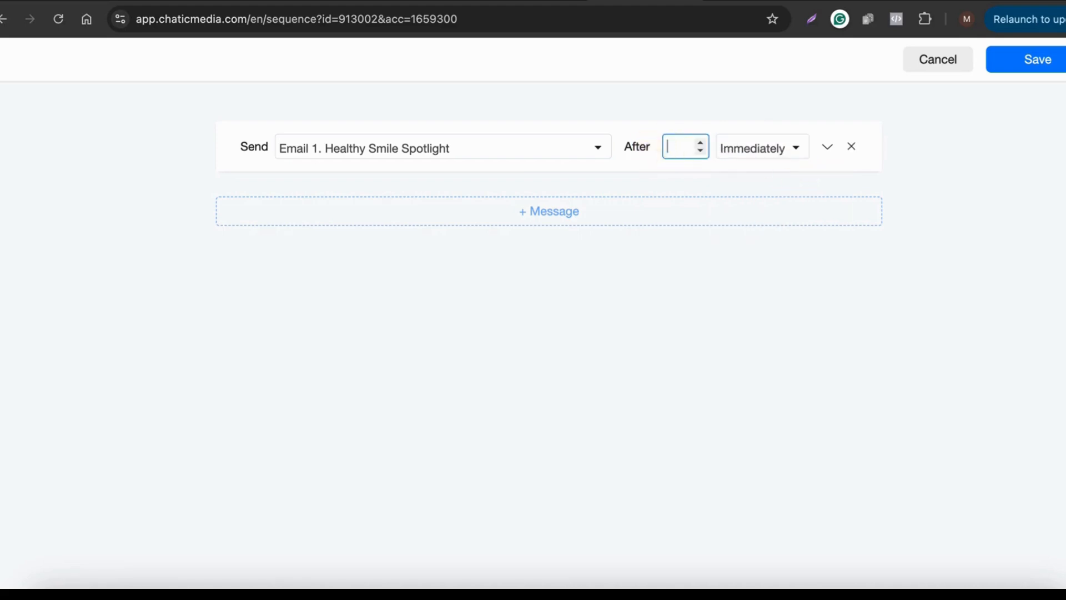
click(734, 286)
Step: Add Email 2. Seasonal Dental Care Tips as the second message
click(417, 222)
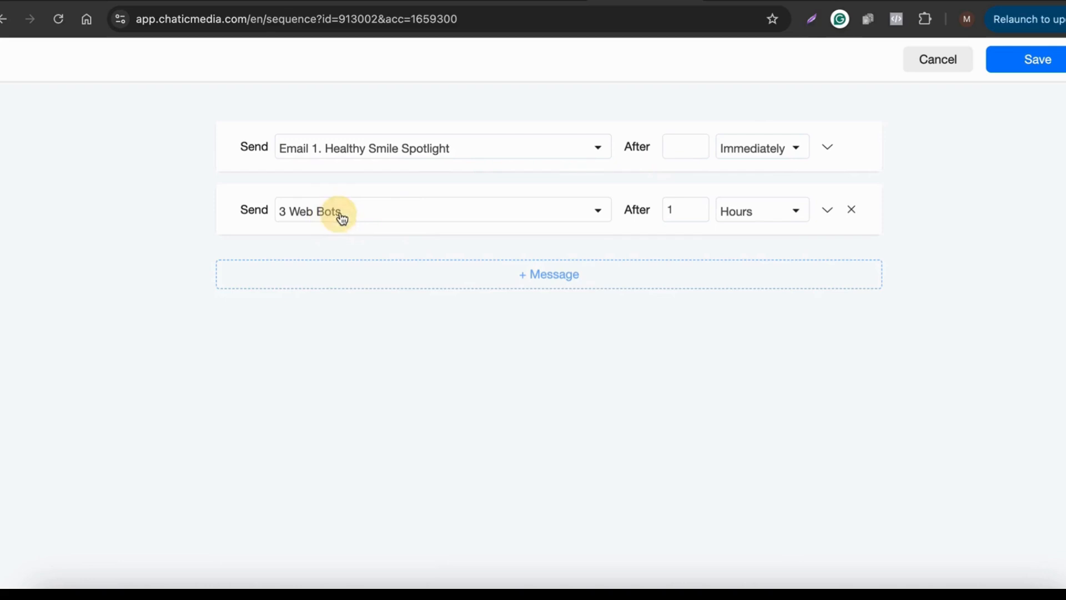
click(341, 220)
text(ema)
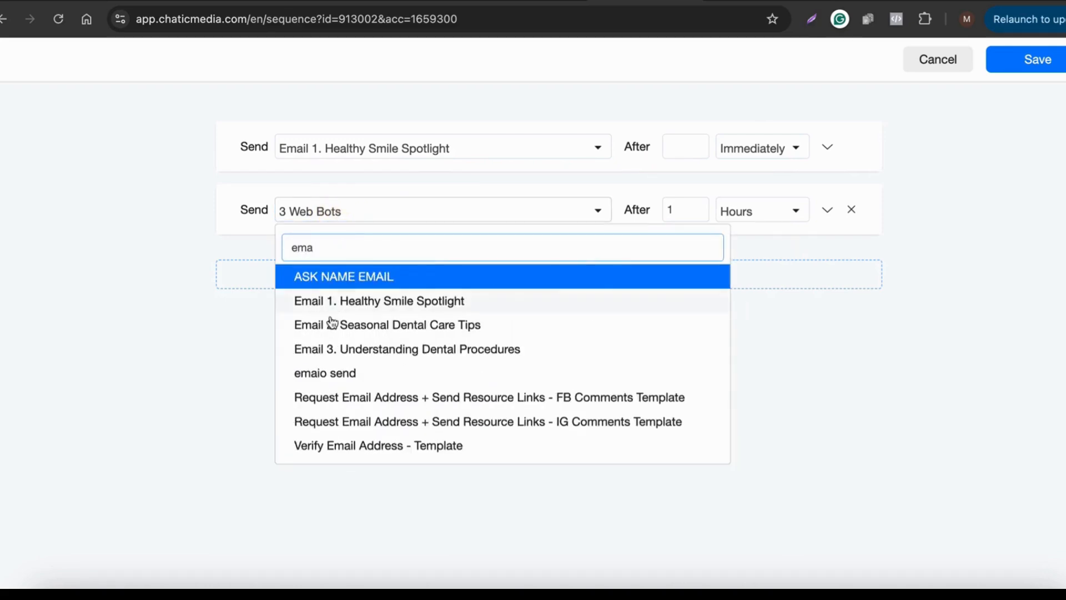
click(333, 326)
Step: Set the second message's delay to 1 minute
click(747, 215)
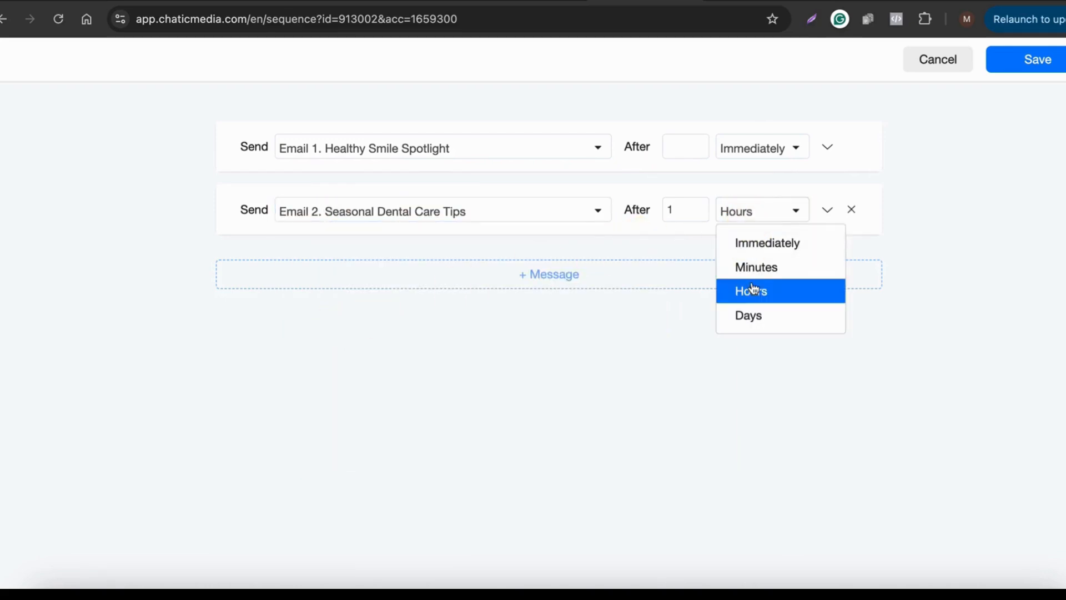
click(750, 320)
click(768, 212)
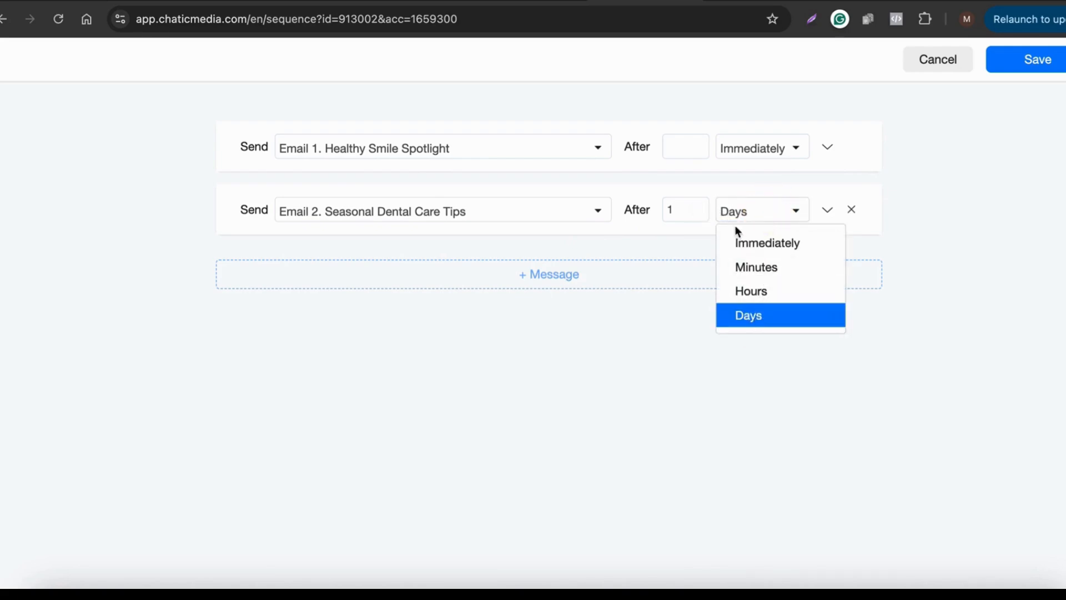
click(744, 317)
click(671, 212)
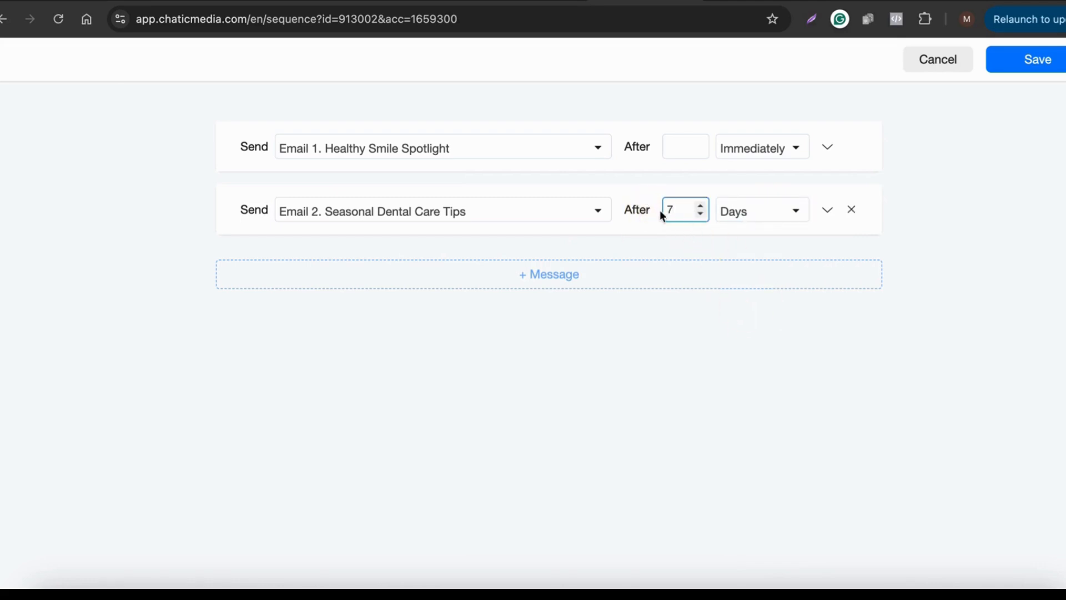
click(709, 351)
click(755, 215)
click(743, 267)
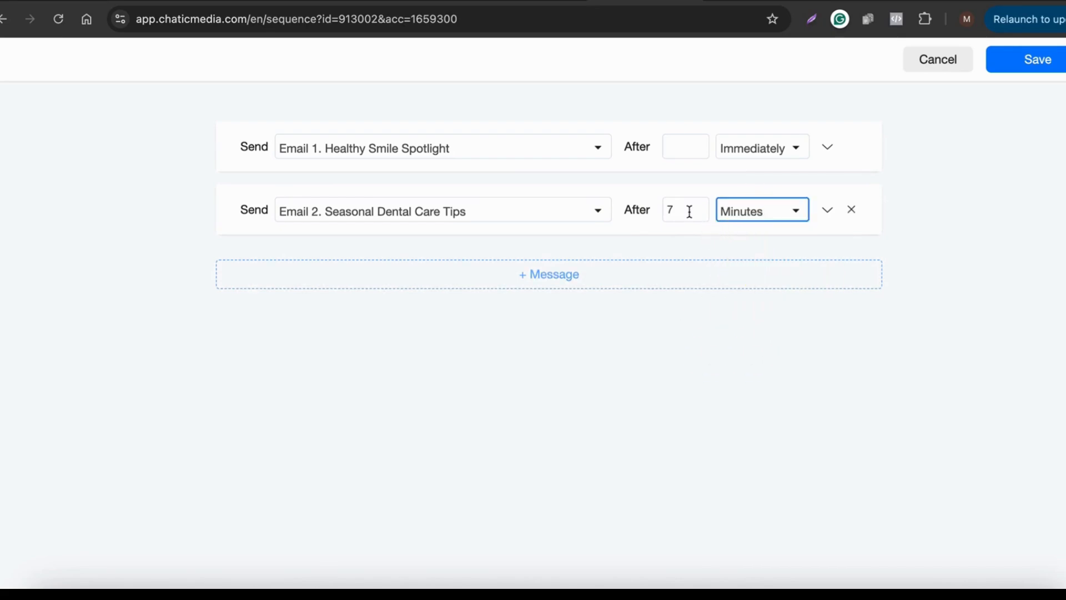
click(638, 210)
click(693, 403)
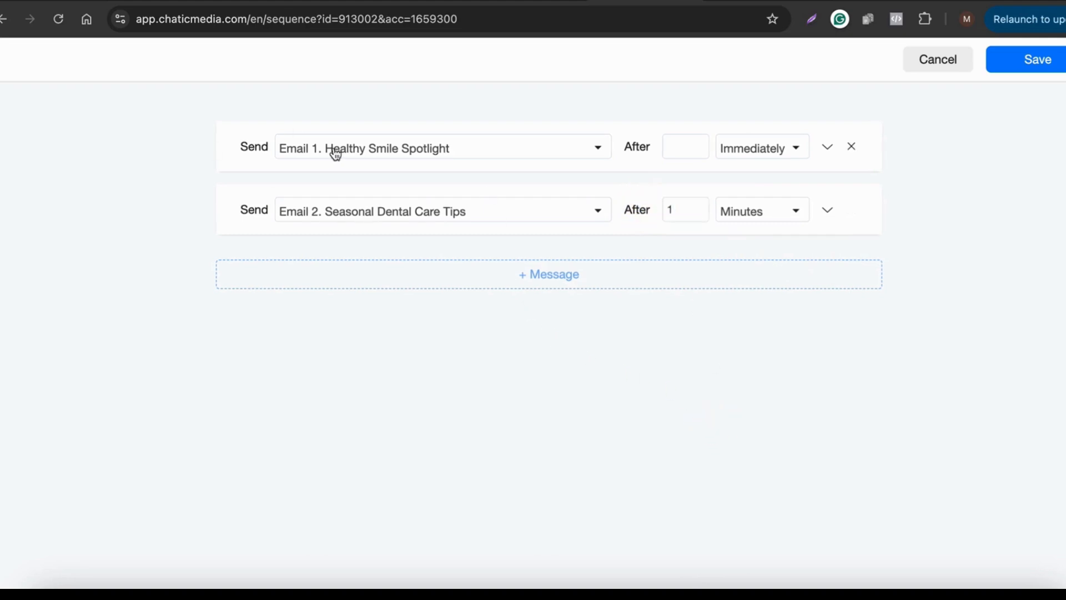
Step: Add Email 3. Understanding Dental Procedures with a 1-minute delay and save the sequence
click(369, 270)
click(348, 277)
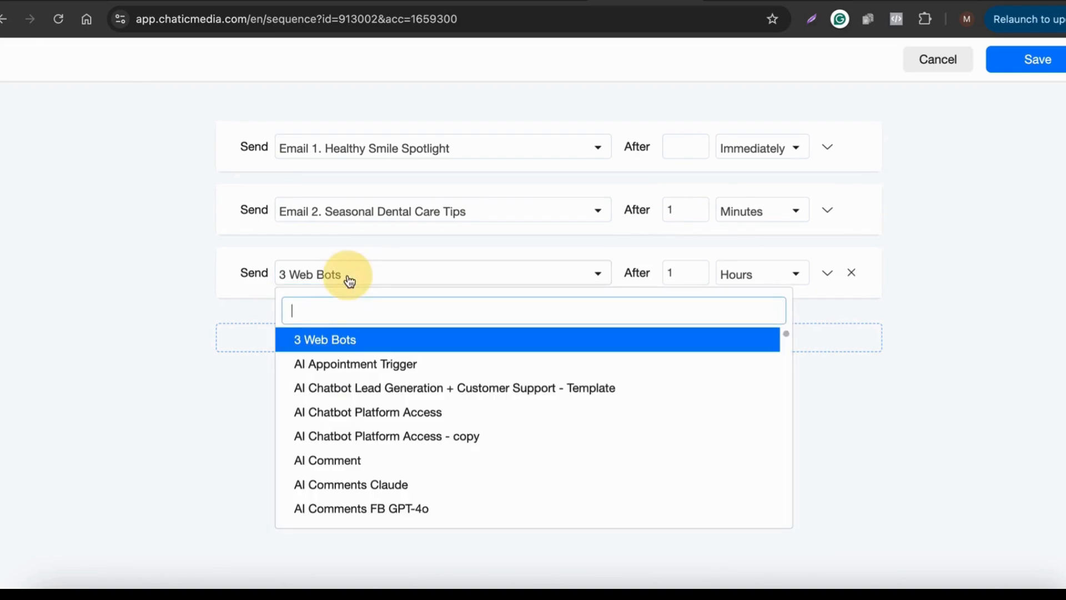
text(ema)
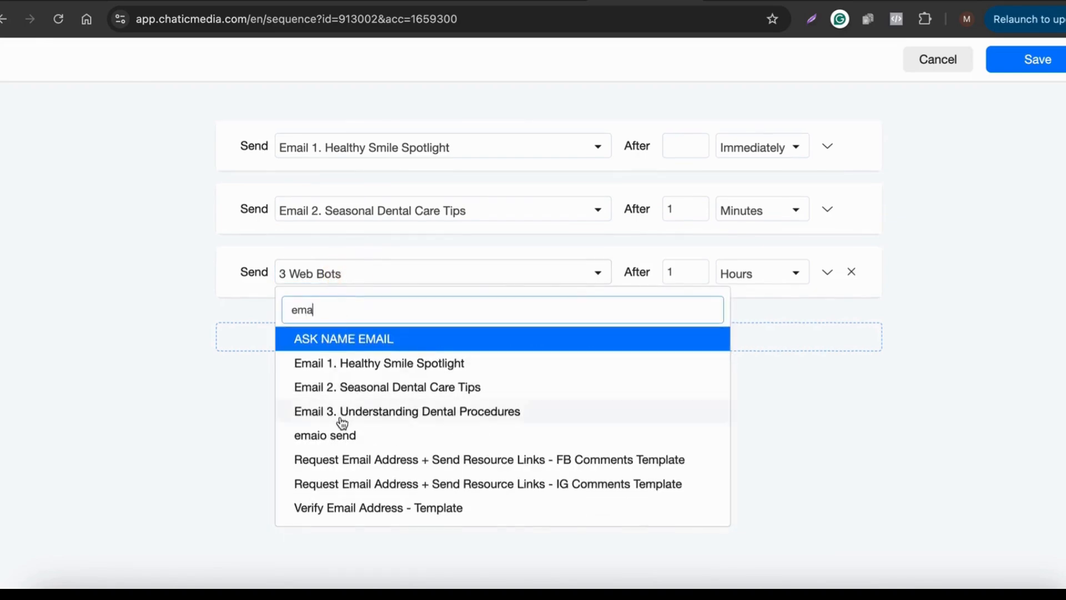
click(368, 412)
click(767, 284)
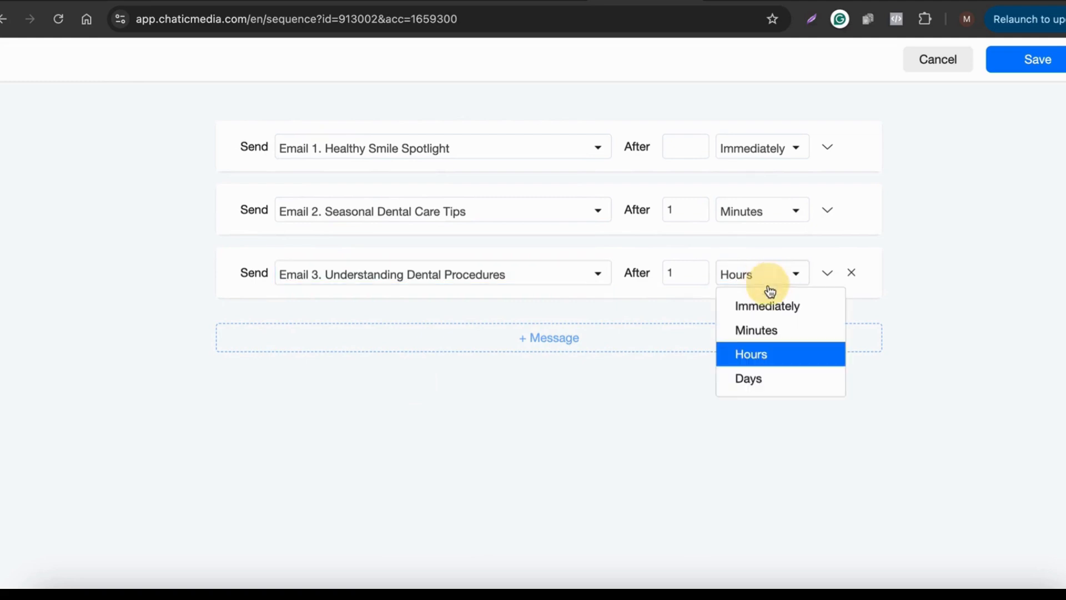
click(765, 330)
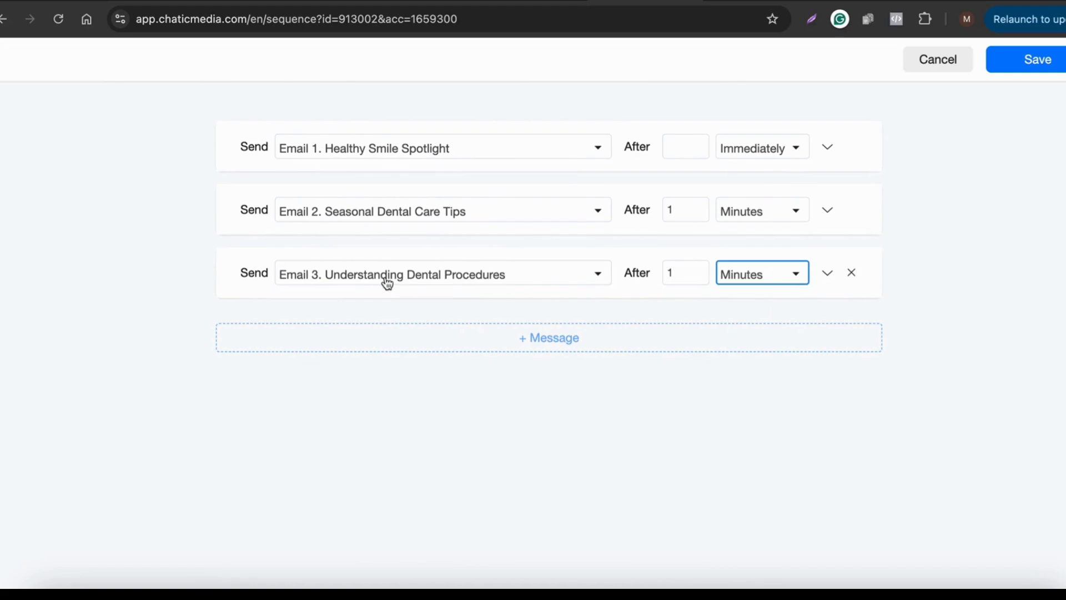
click(759, 275)
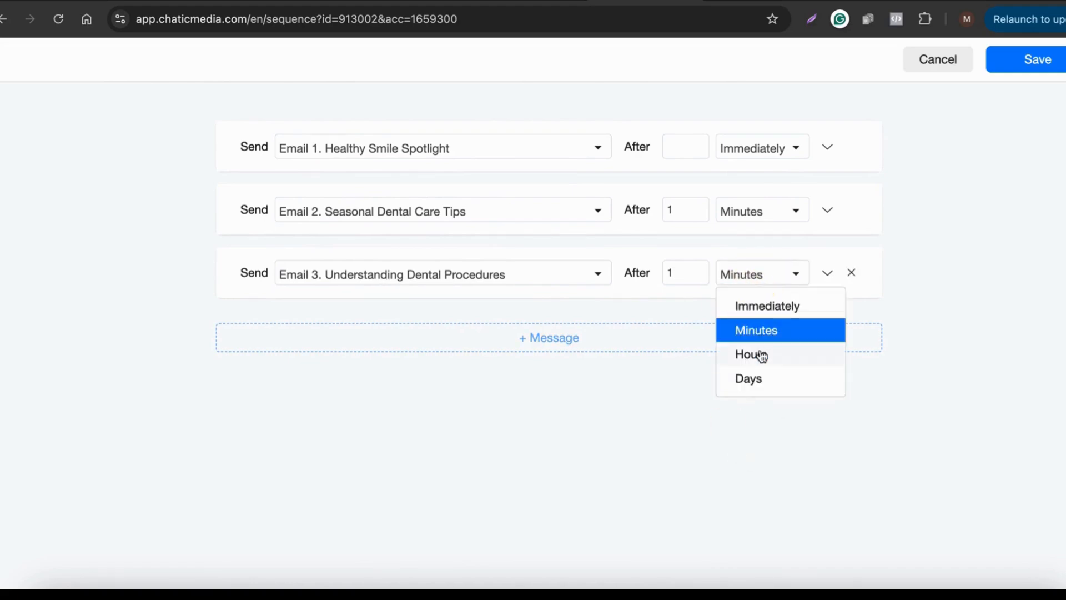
click(1041, 326)
click(1035, 70)
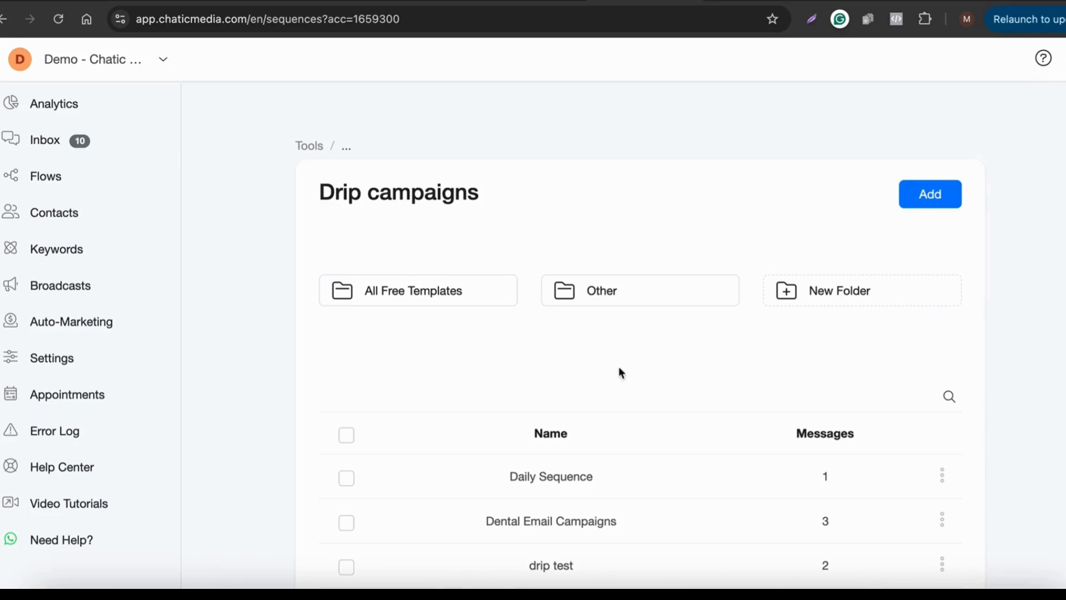
scroll(623, 359, down, 3)
drag(478, 450, 852, 447)
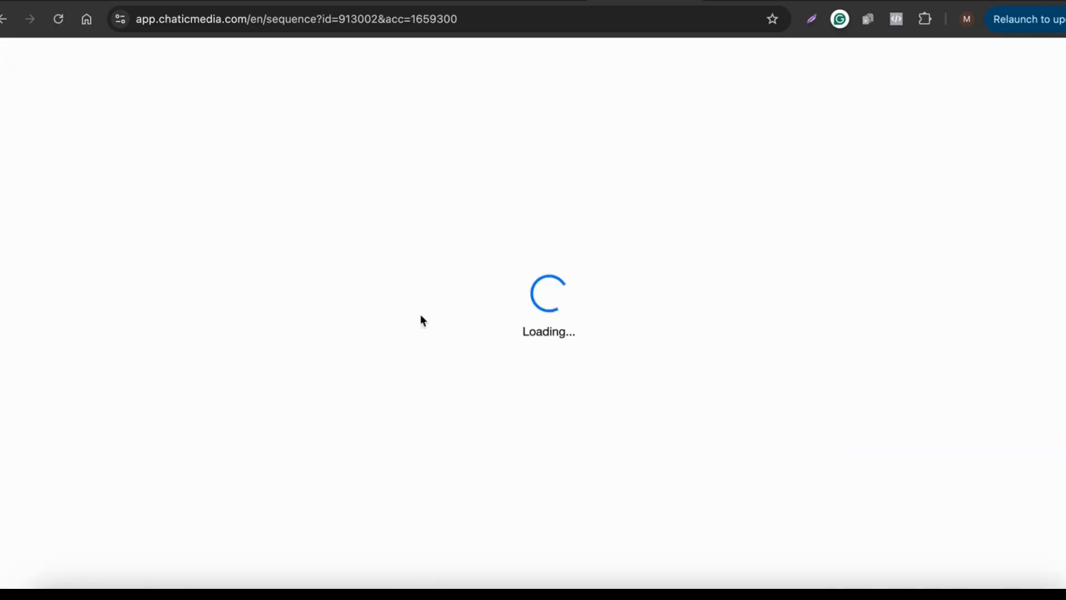
click(4, 22)
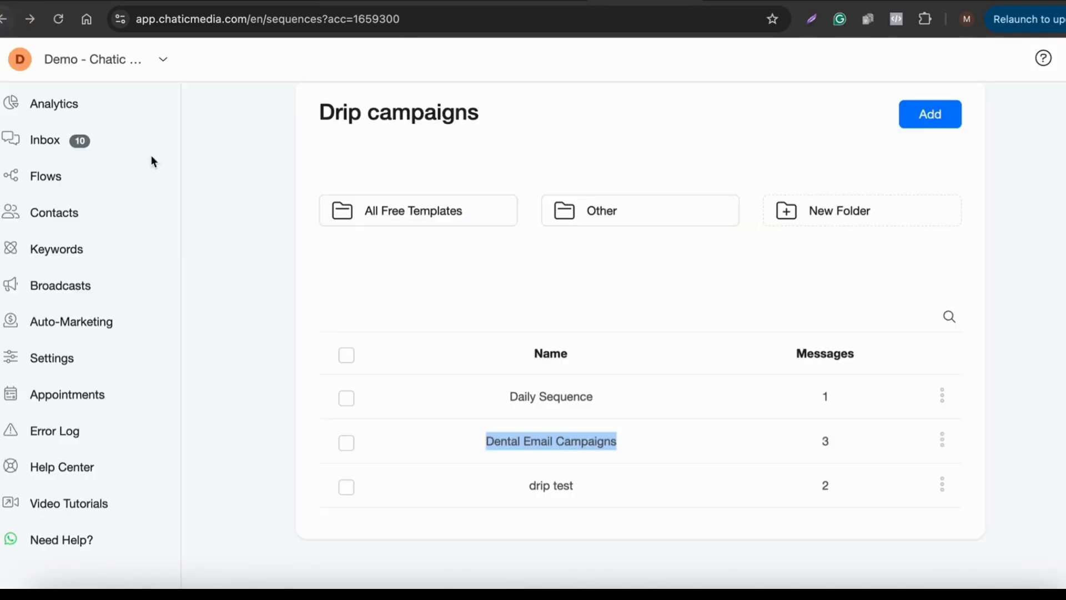
click(222, 244)
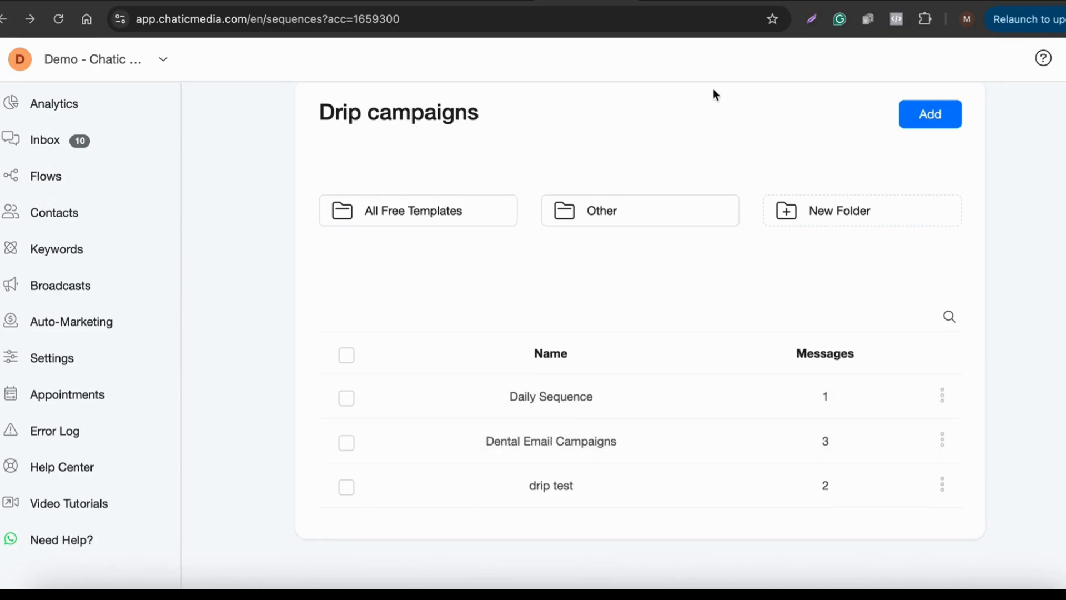
Step: Add a flow from the Flows tab named 'Collect Email Dental Campaign'
click(690, 1)
click(911, 250)
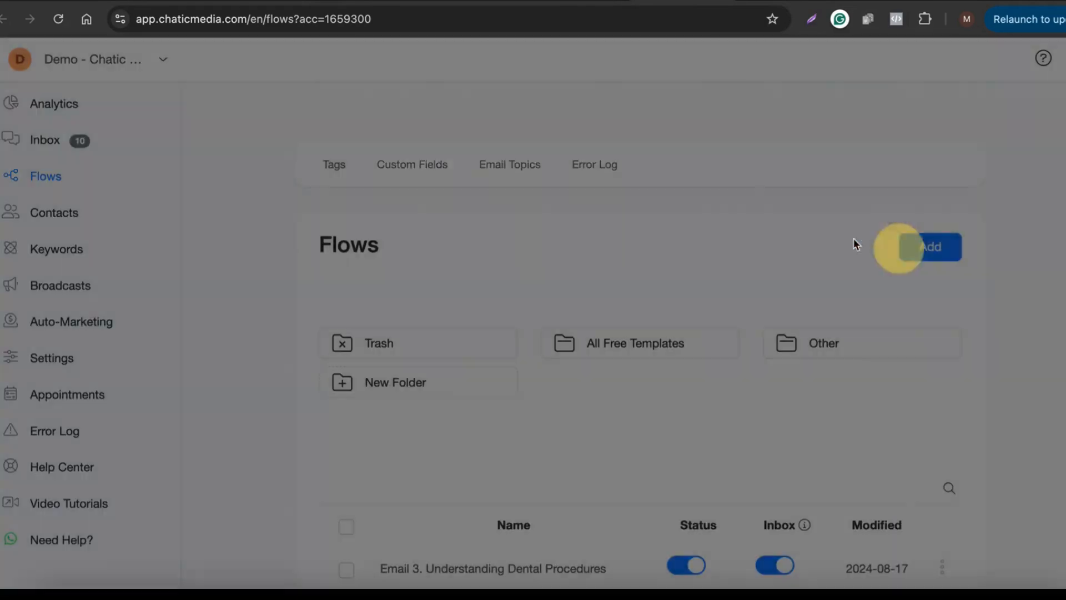
click(411, 137)
text(Subcribe o)
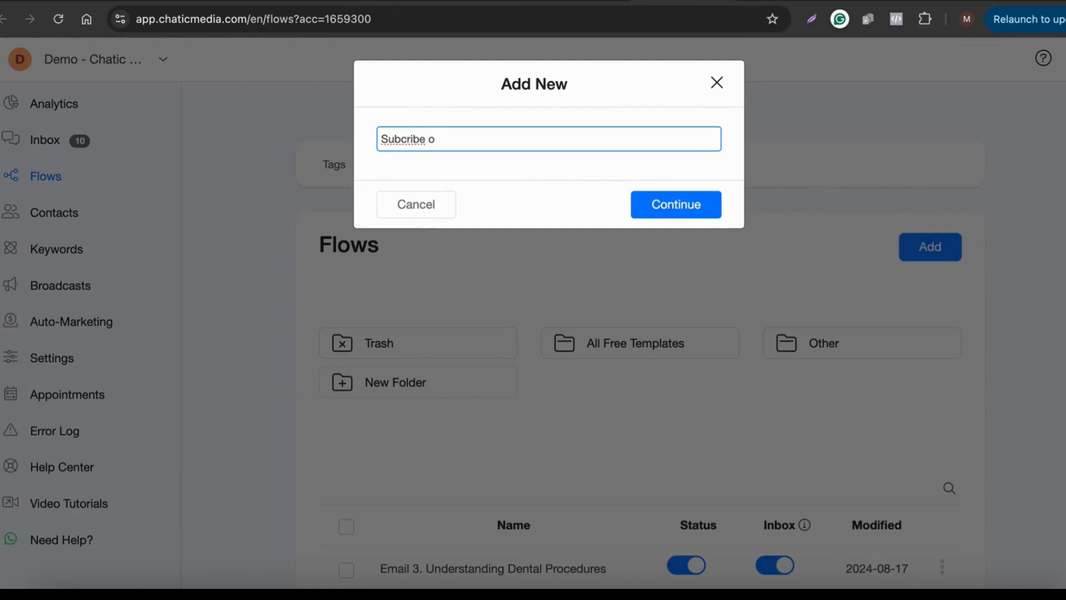
right_click(400, 136)
click(439, 145)
drag(473, 143, 401, 139)
drag(512, 136, 211, 113)
text(Collect Email Dental Campaign)
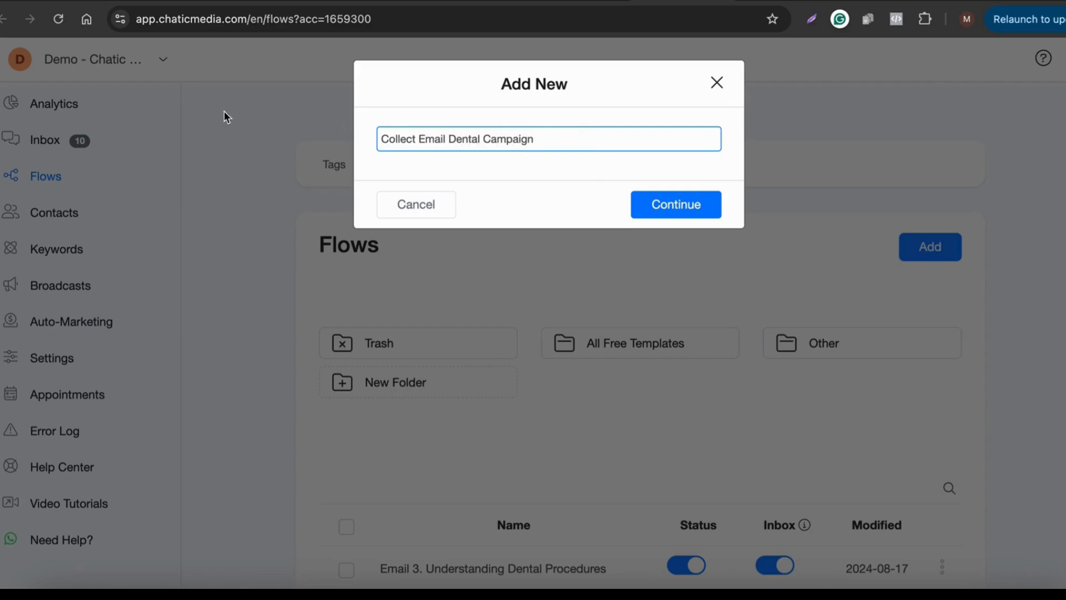
click(686, 209)
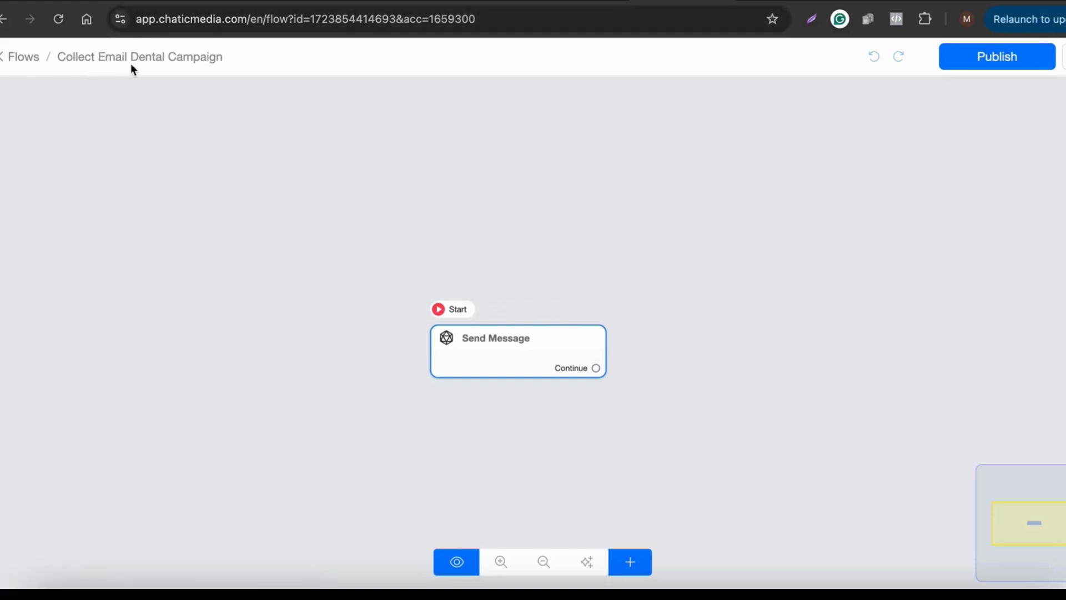
Step: Add a Get User Data block asking for the visitor's email address for monthly dental tips
click(496, 360)
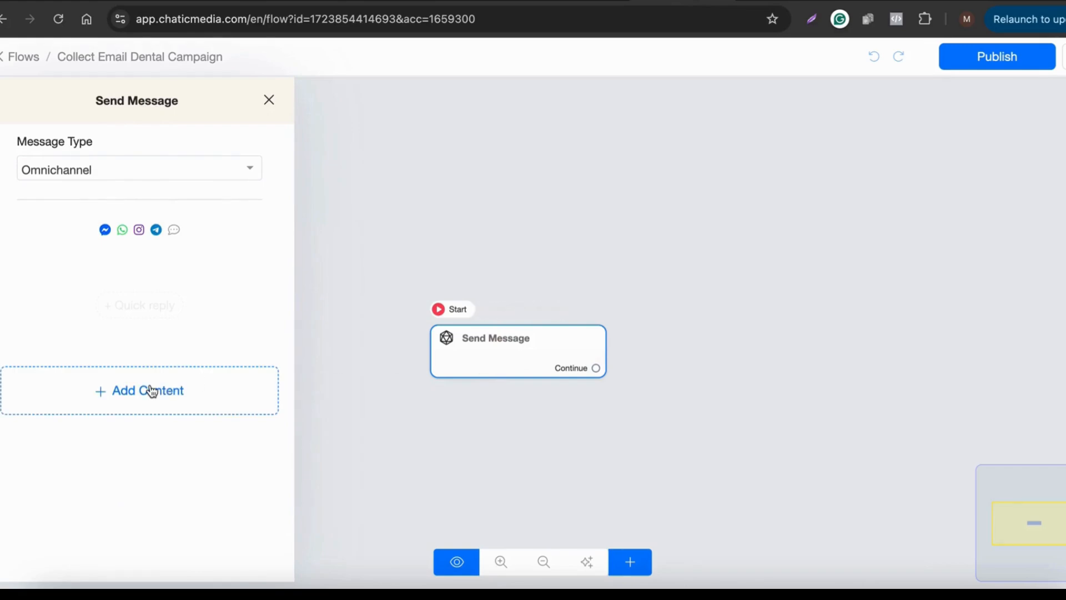
click(151, 391)
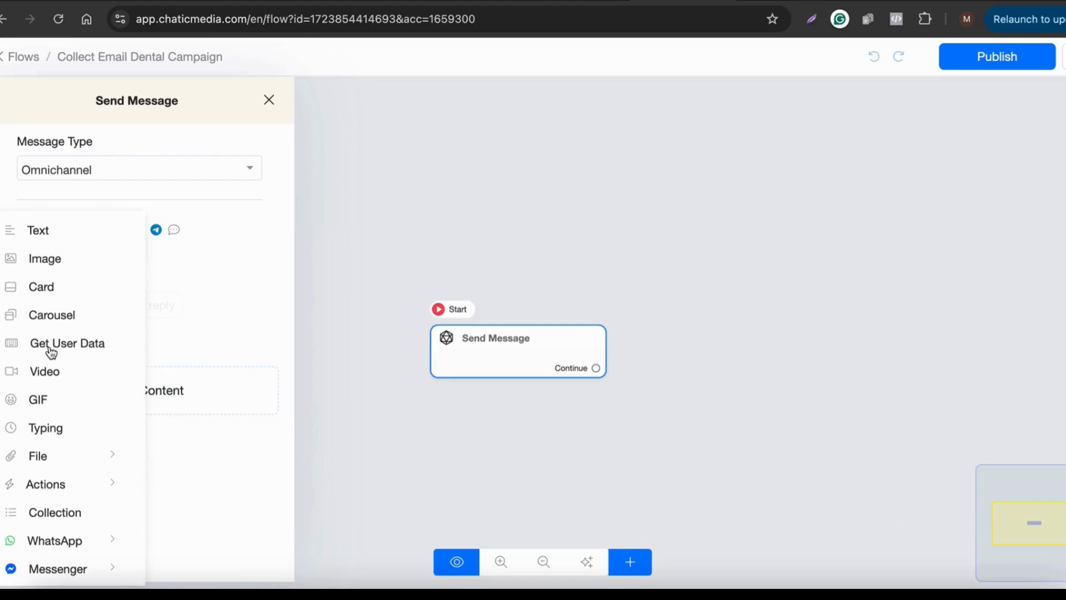
click(91, 343)
click(100, 290)
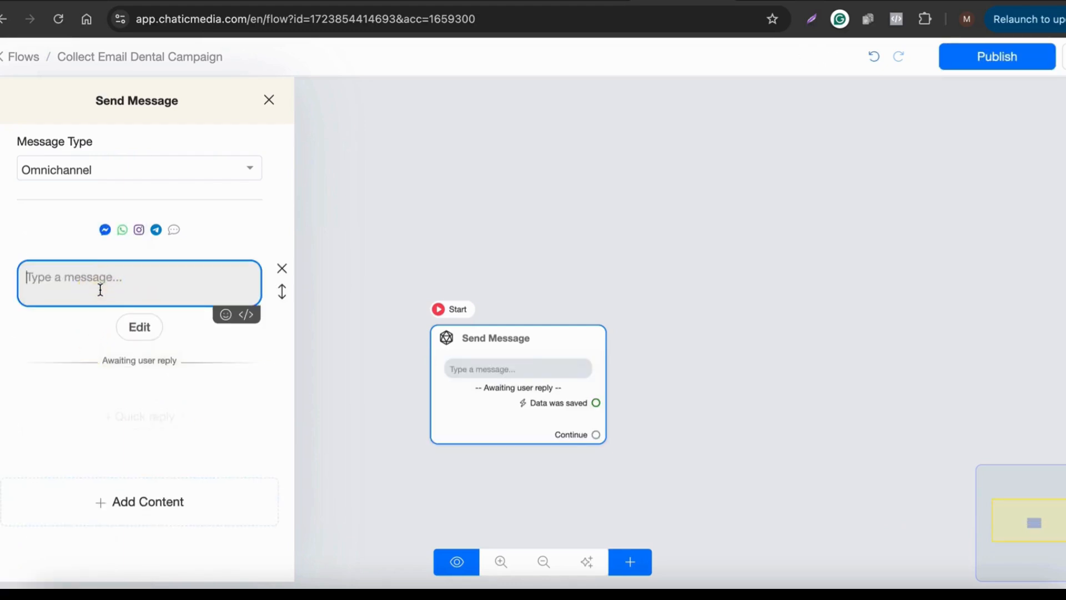
key(F5)
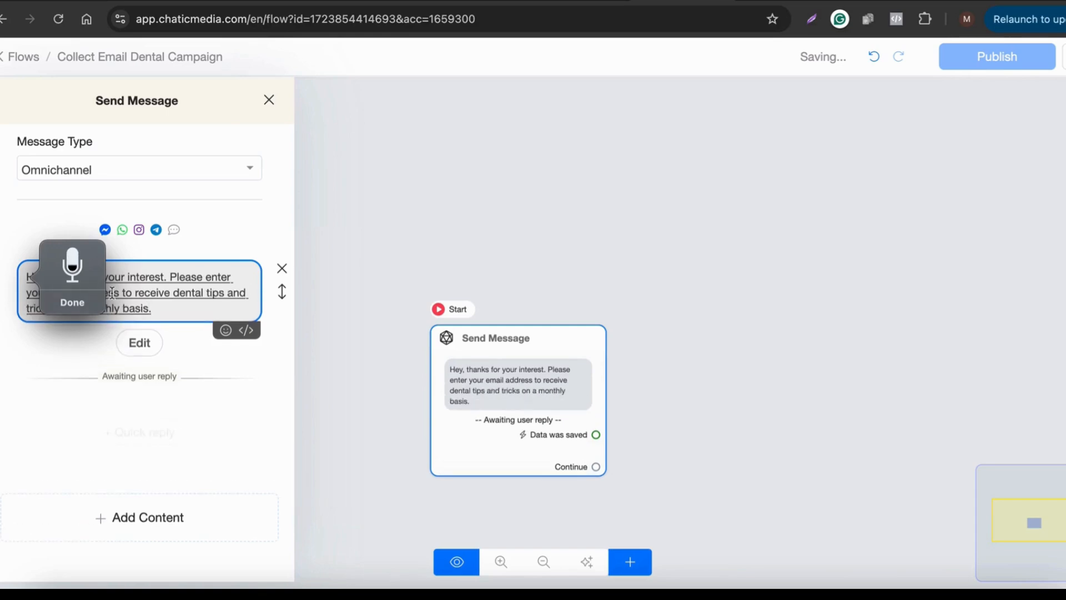
click(184, 297)
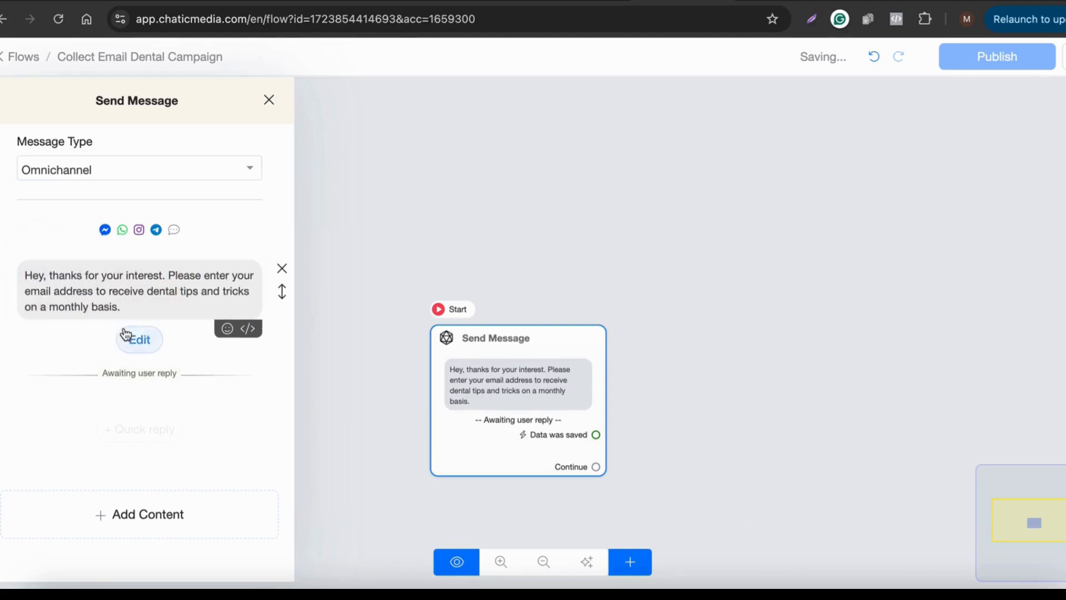
Step: Delete 'Skip' from the Skip Button Label and save the reply settings
click(140, 339)
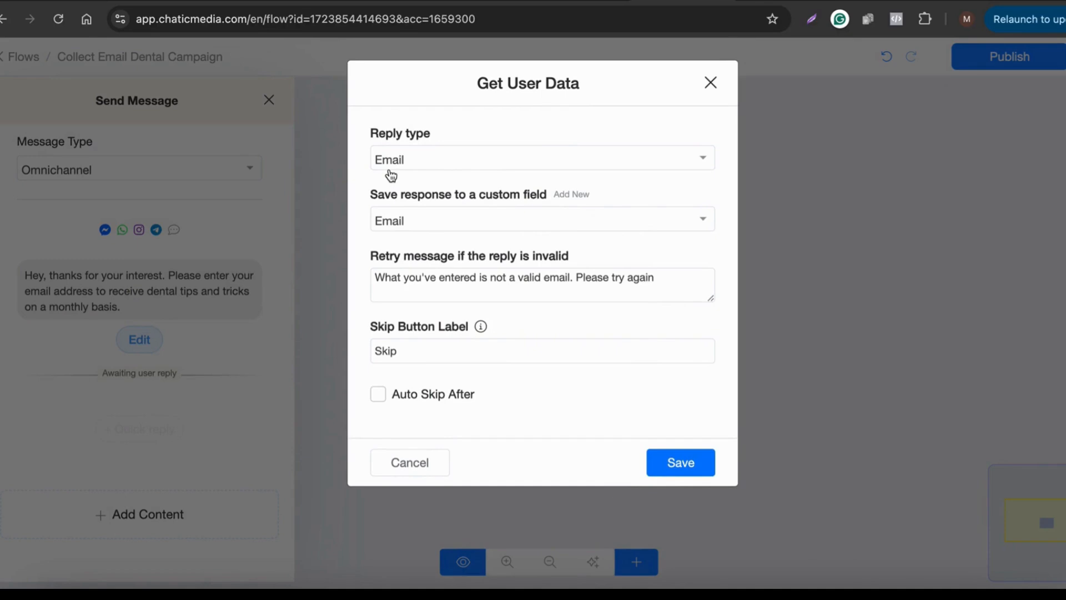
drag(412, 347, 336, 359)
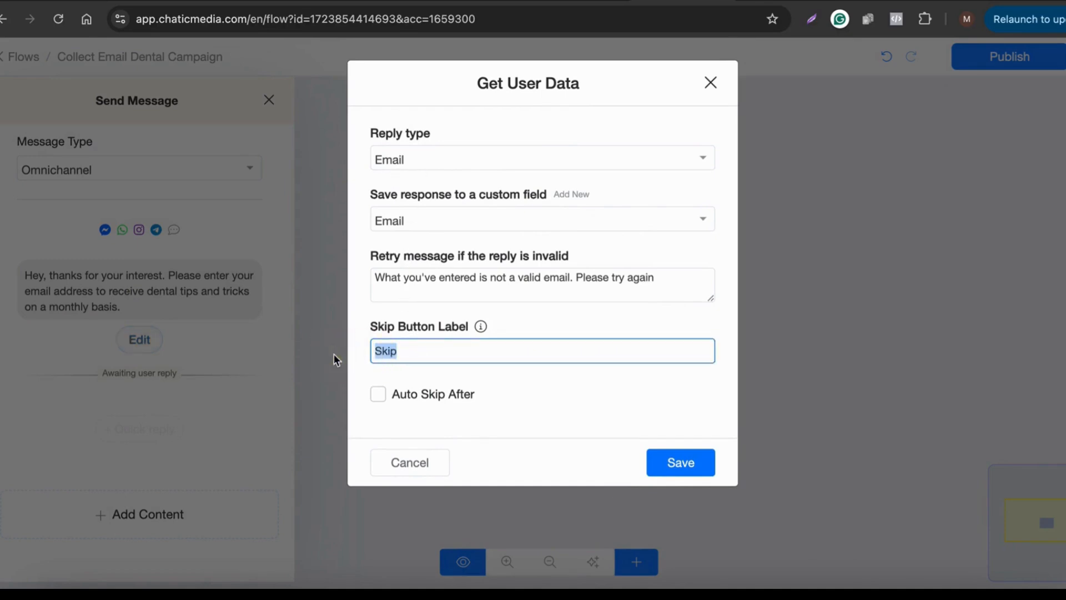
key(BackSpace)
click(672, 468)
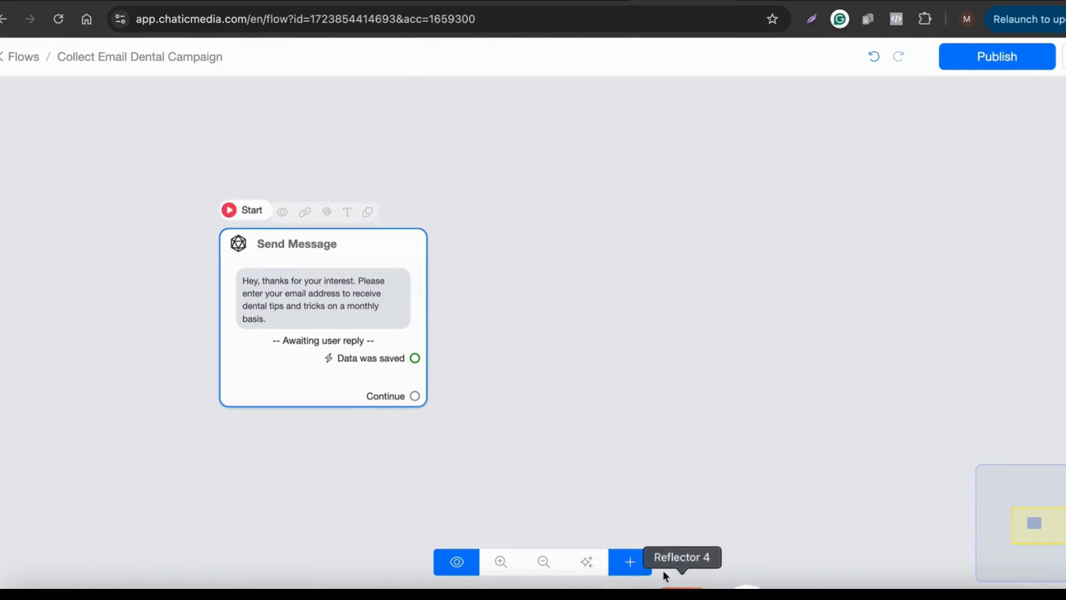
Step: Add Actions #1 and connect the 'Data was saved' output to it
click(619, 556)
click(674, 368)
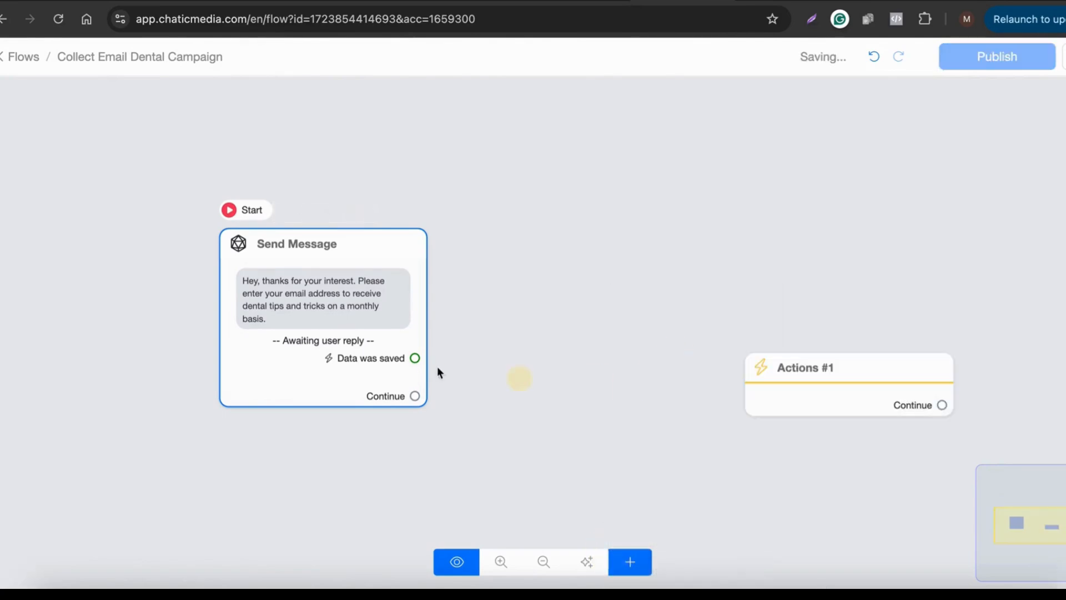
drag(409, 366, 744, 370)
drag(821, 399, 525, 317)
Step: Make Actions #1 perform Email > Set Email Opt-In
click(526, 317)
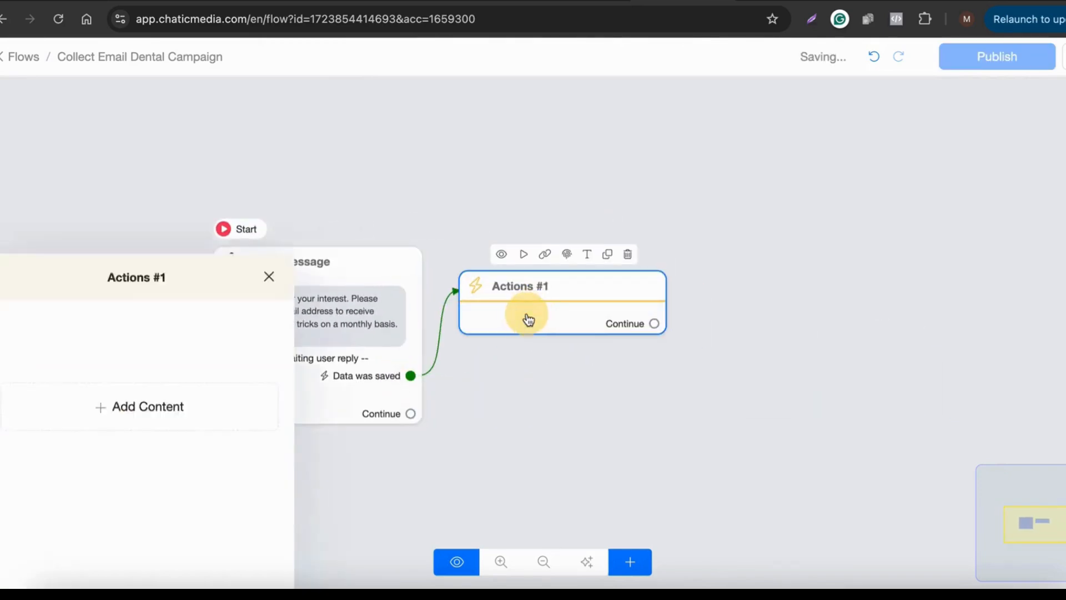
click(204, 238)
click(92, 277)
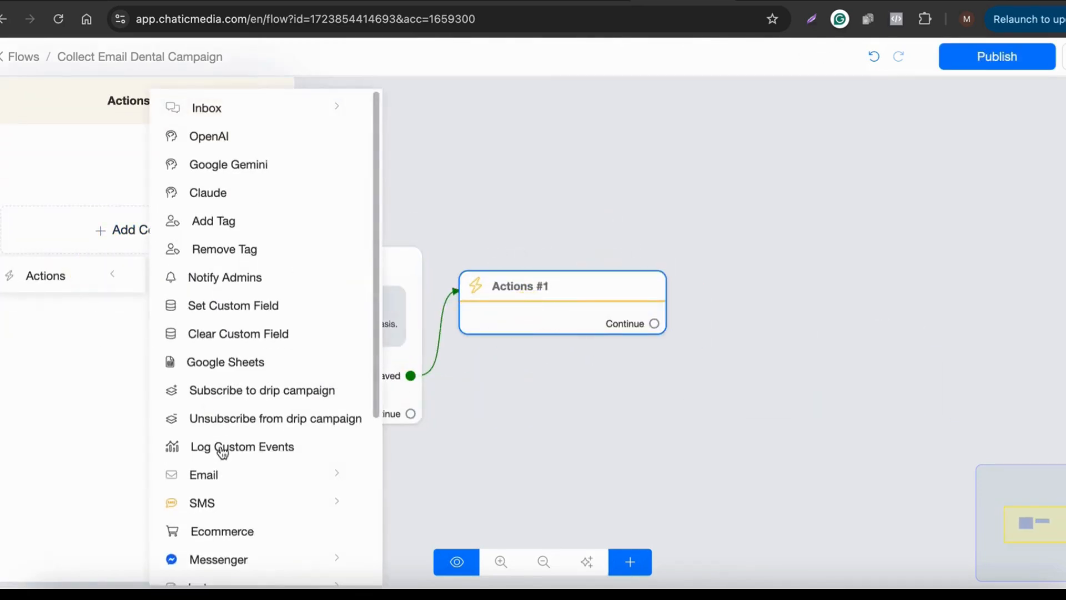
click(203, 475)
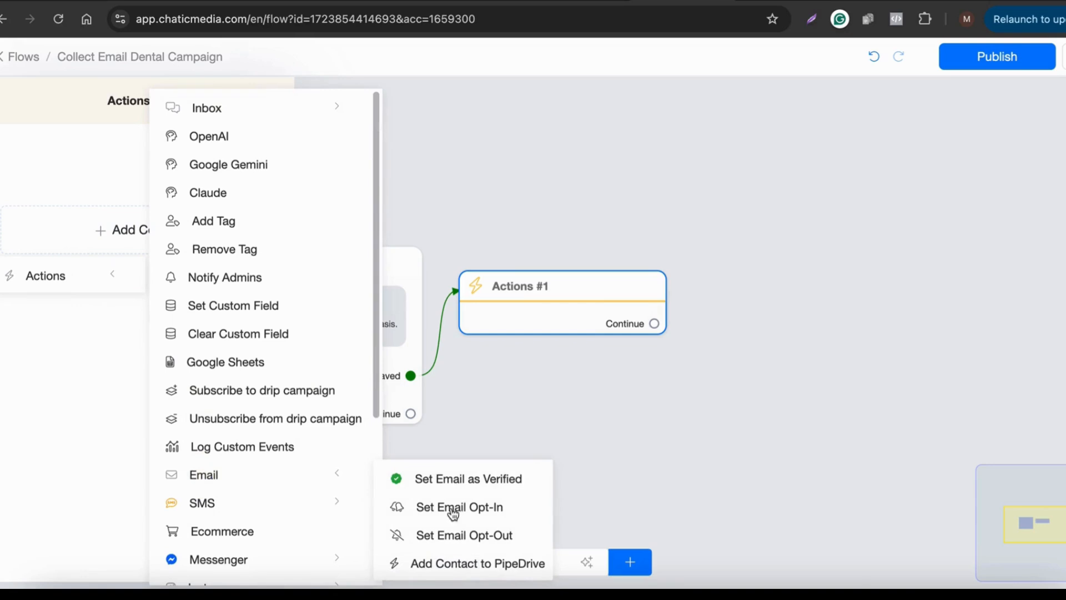
click(490, 508)
click(634, 458)
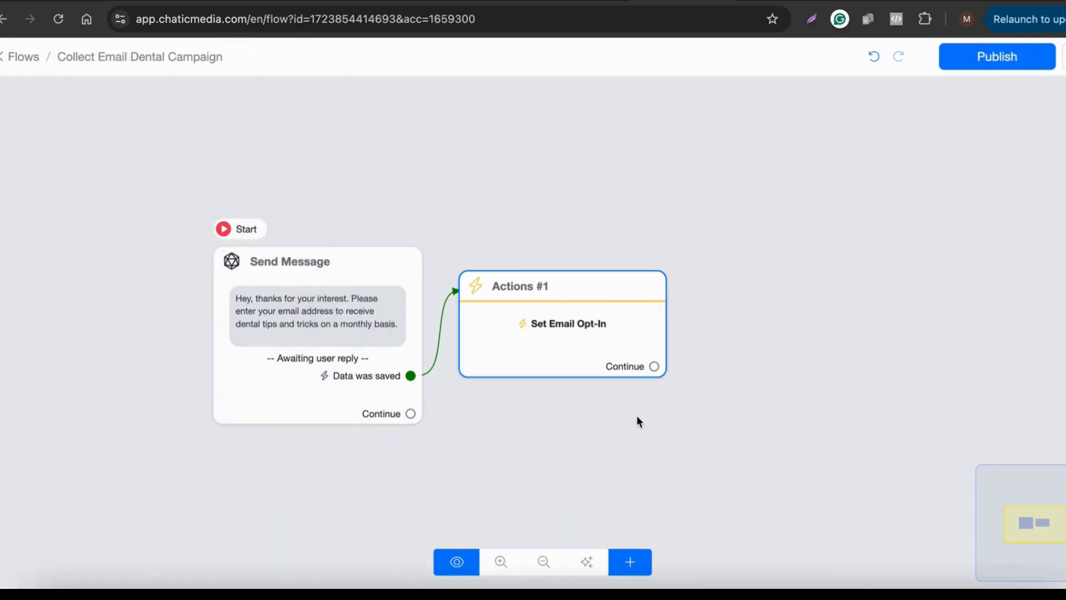
Step: Add an extra Actions #2 step, then delete it
click(627, 565)
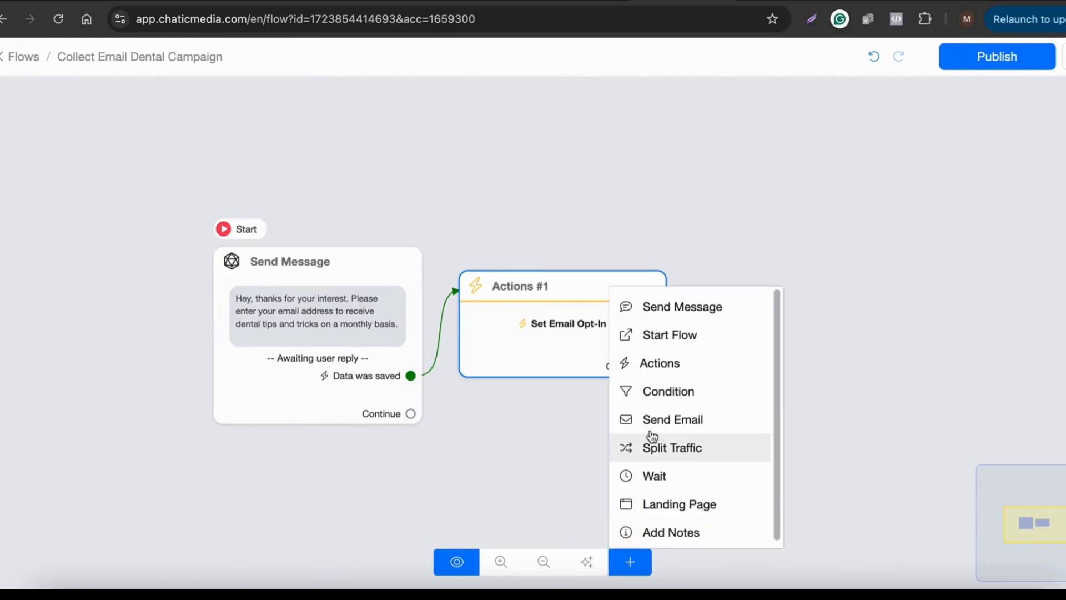
click(673, 371)
click(800, 400)
click(114, 229)
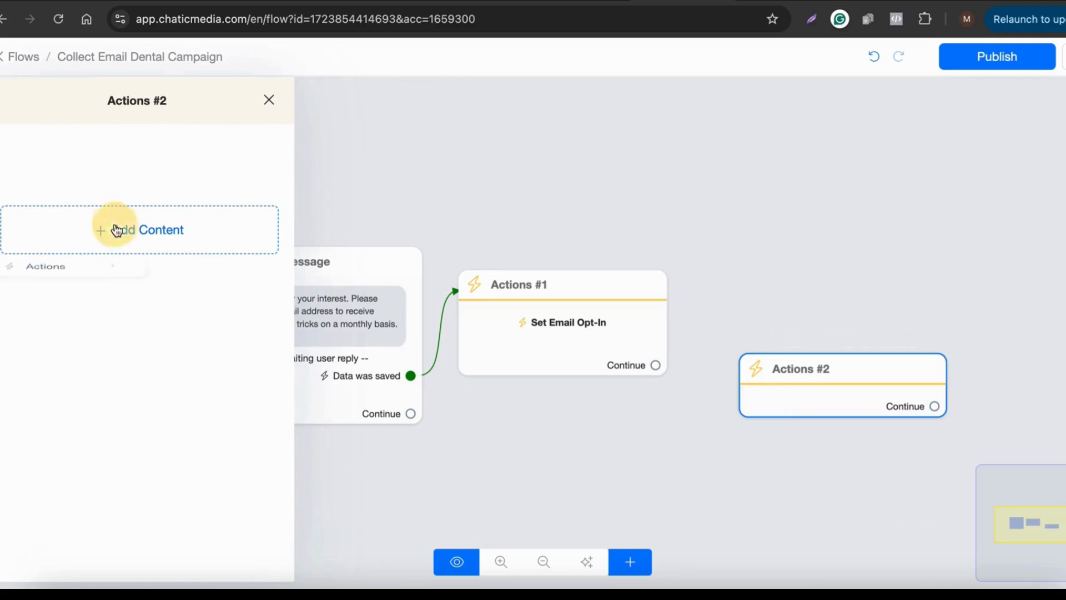
click(78, 280)
scroll(202, 502, down, 3)
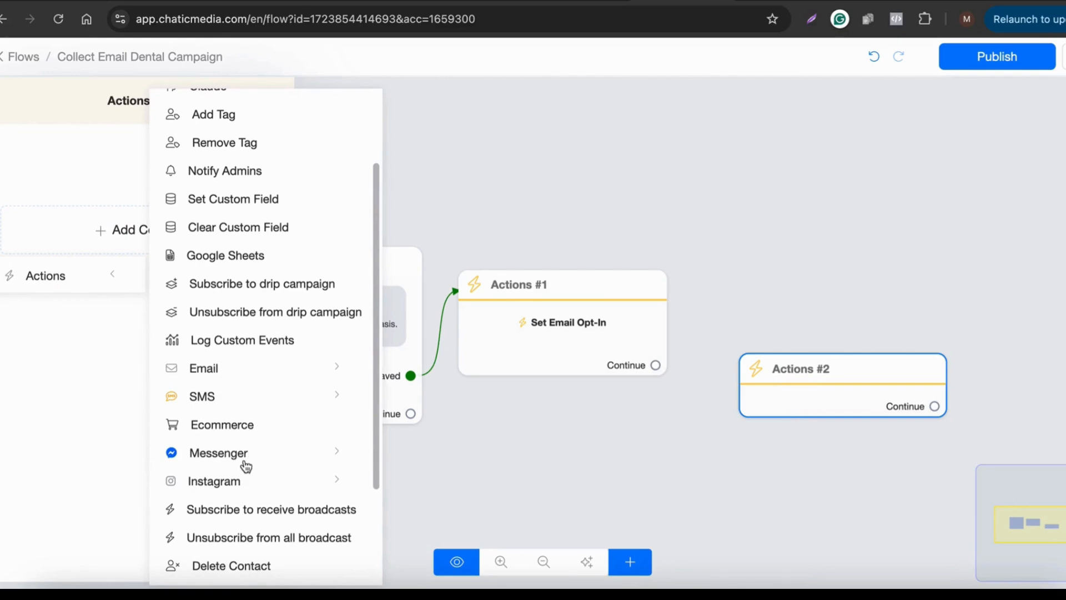
click(886, 332)
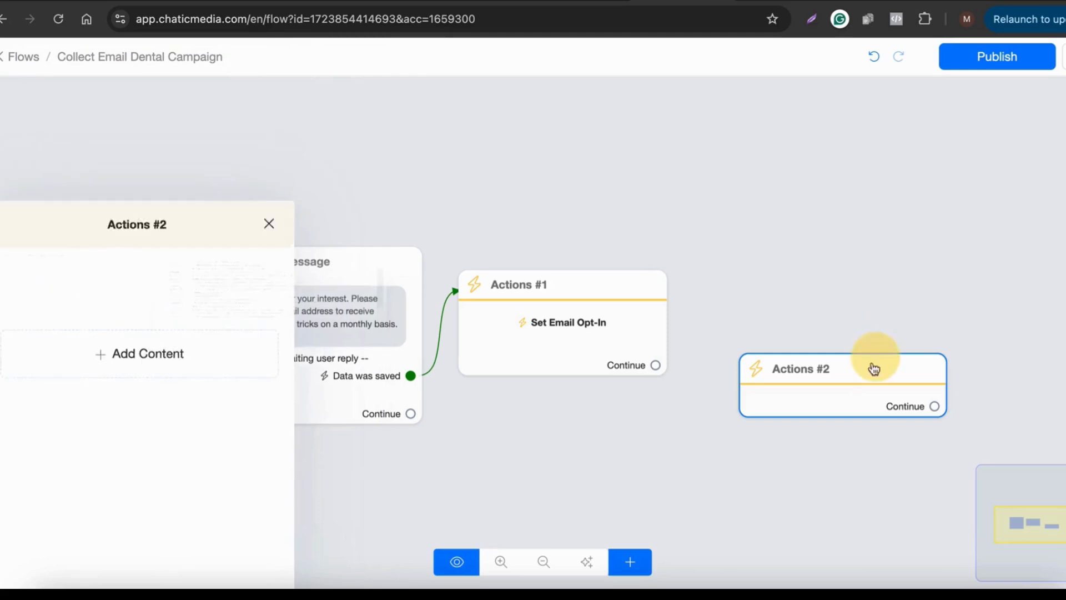
click(907, 337)
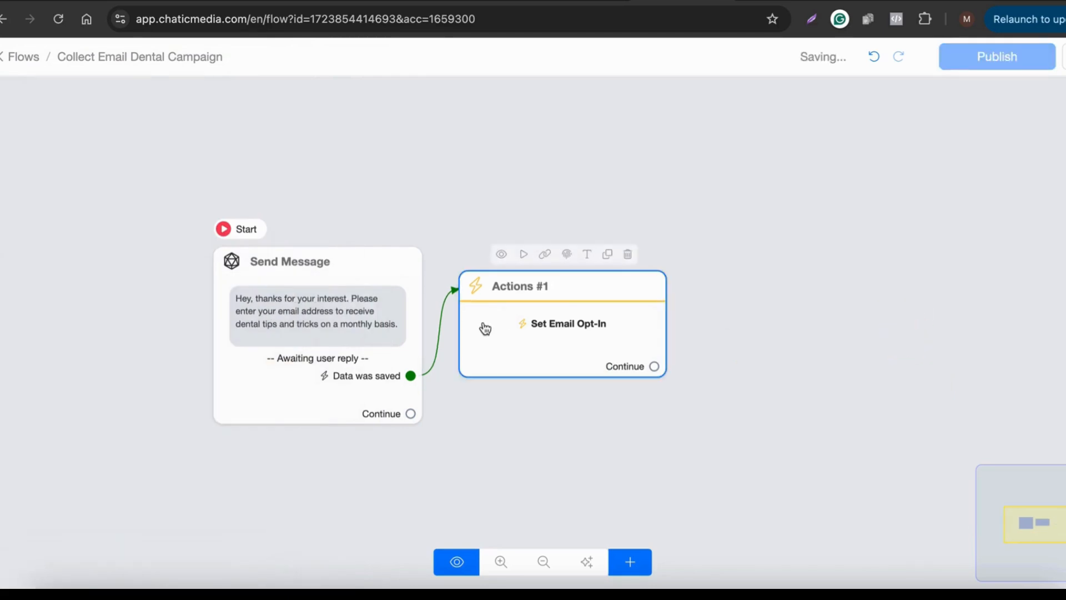
Step: Open Settings > Channels and expand the Email channel details
click(488, 1)
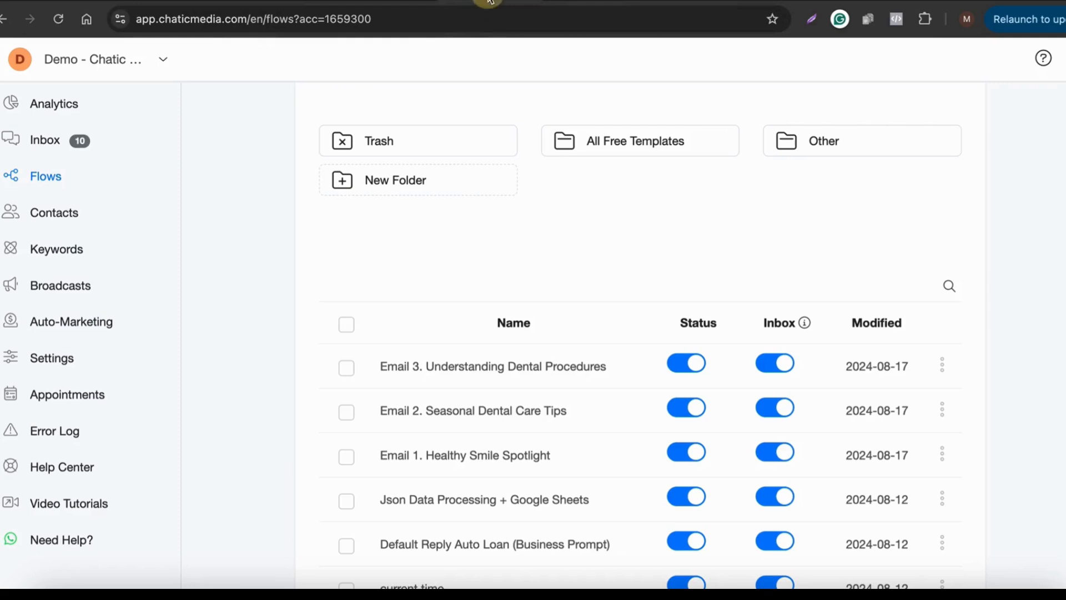
click(62, 361)
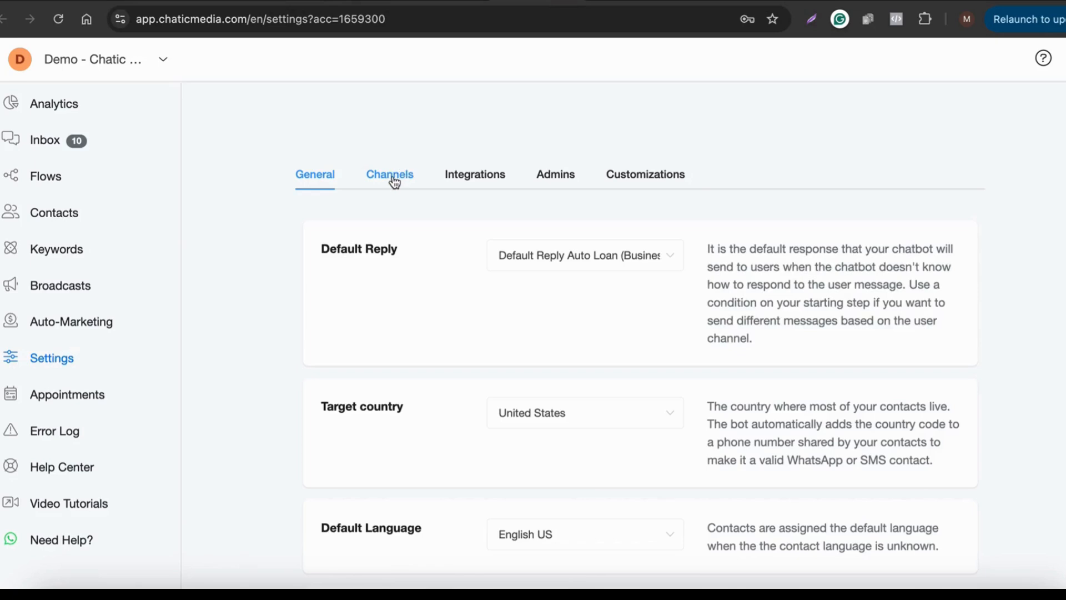
click(392, 179)
scroll(380, 302, down, 5)
click(357, 379)
scroll(363, 414, down, 2)
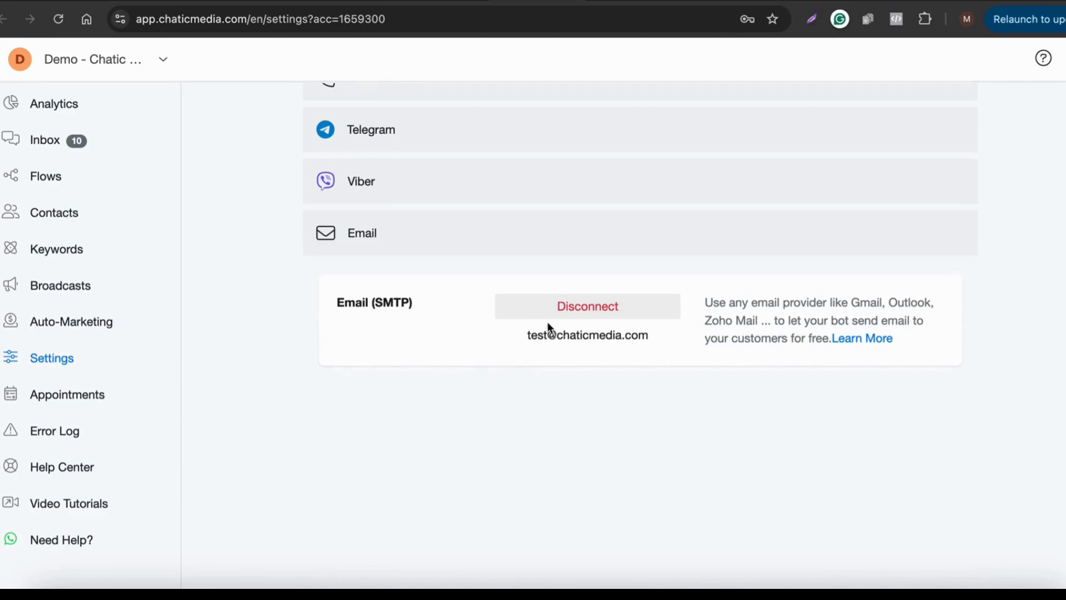
scroll(541, 344, up, 7)
scroll(536, 369, down, 4)
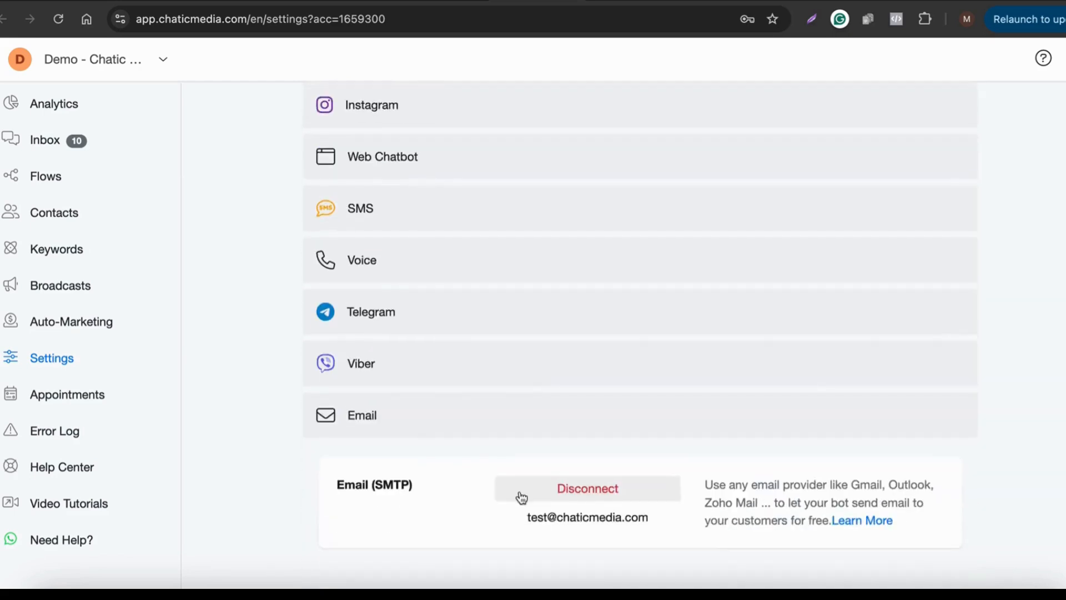
scroll(522, 460, down, 1)
Step: Highlight the connected SMTP sender address, then switch to the Email 2. Seasonal Dental Care Tips flow
drag(514, 445, 717, 437)
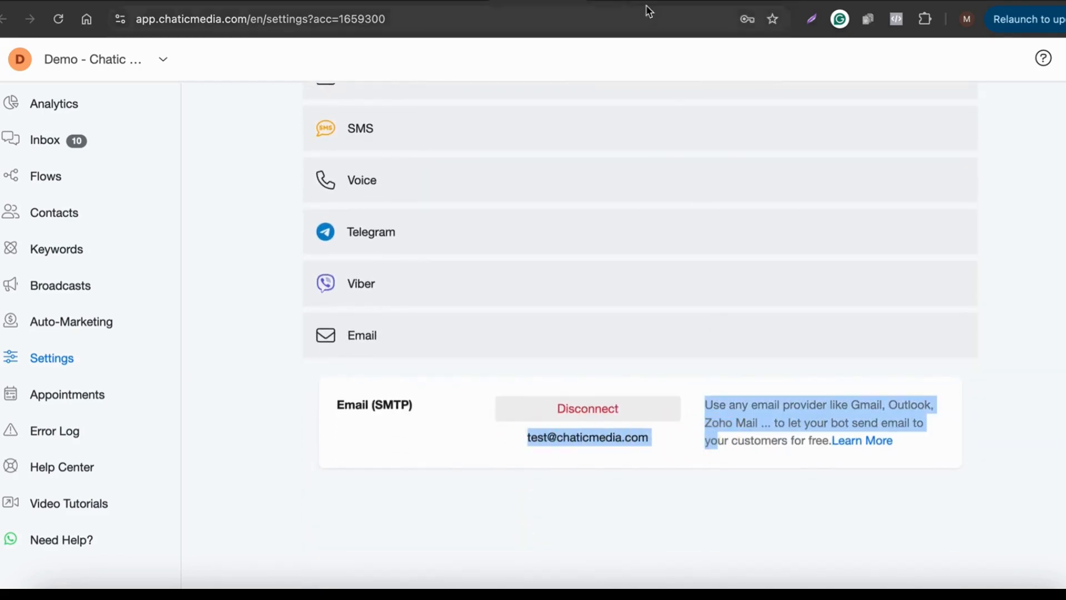
click(779, 0)
scroll(561, 155, up, 5)
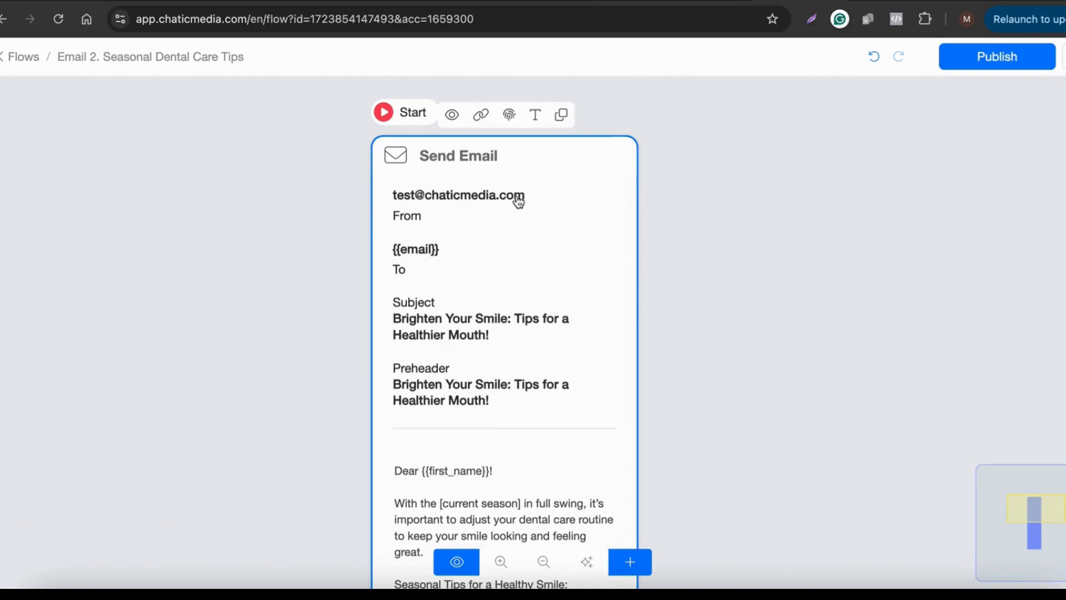
Step: Zoom around the Email 2 flow's Send Email node to review its email content
scroll(518, 201, down, 2)
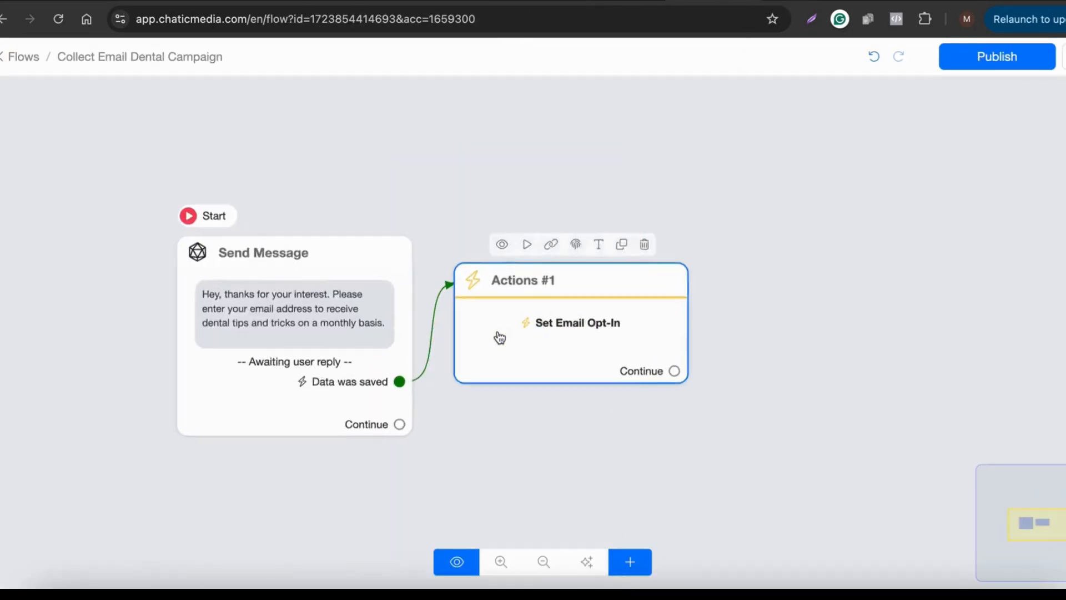
scroll(499, 337, up, 3)
scroll(125, 360, down, 5)
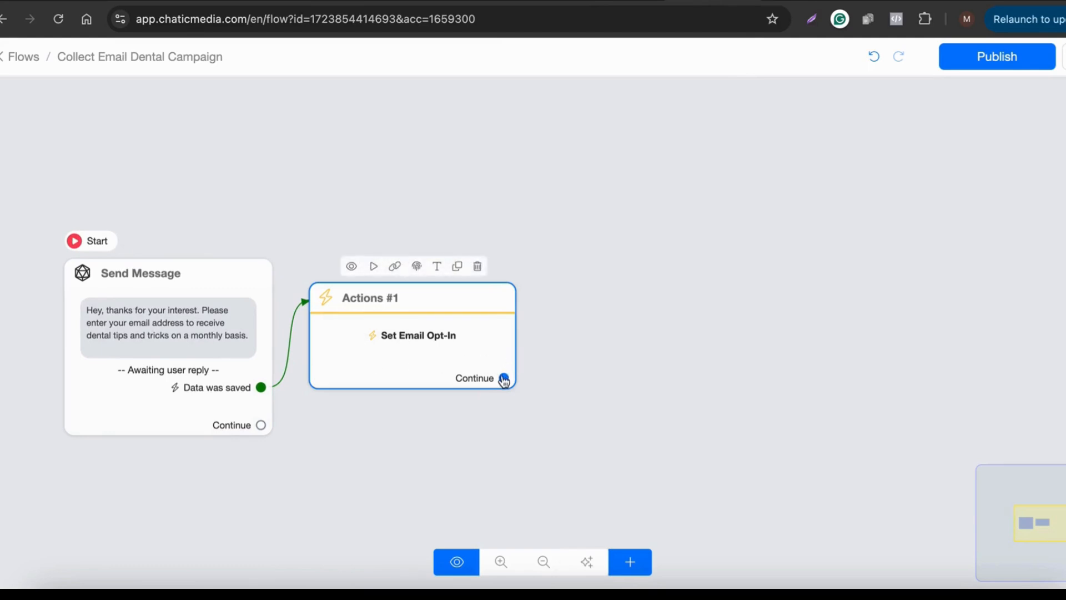
Step: Create a Send Message step after the Set Email Opt-In action and give it a text block
drag(503, 380, 762, 223)
click(74, 405)
click(58, 237)
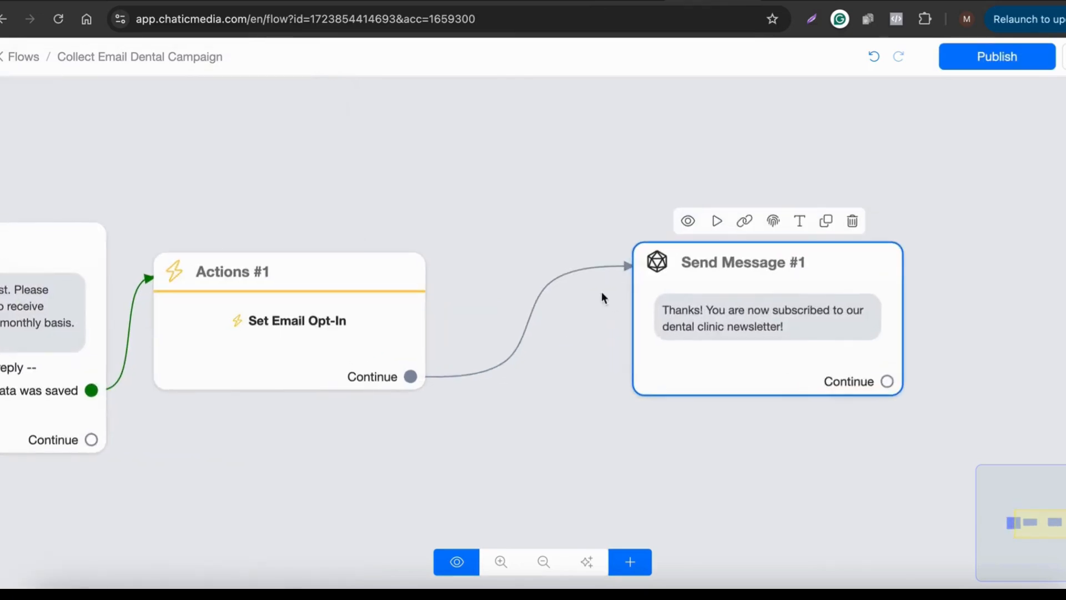
click(731, 294)
click(452, 94)
click(196, 325)
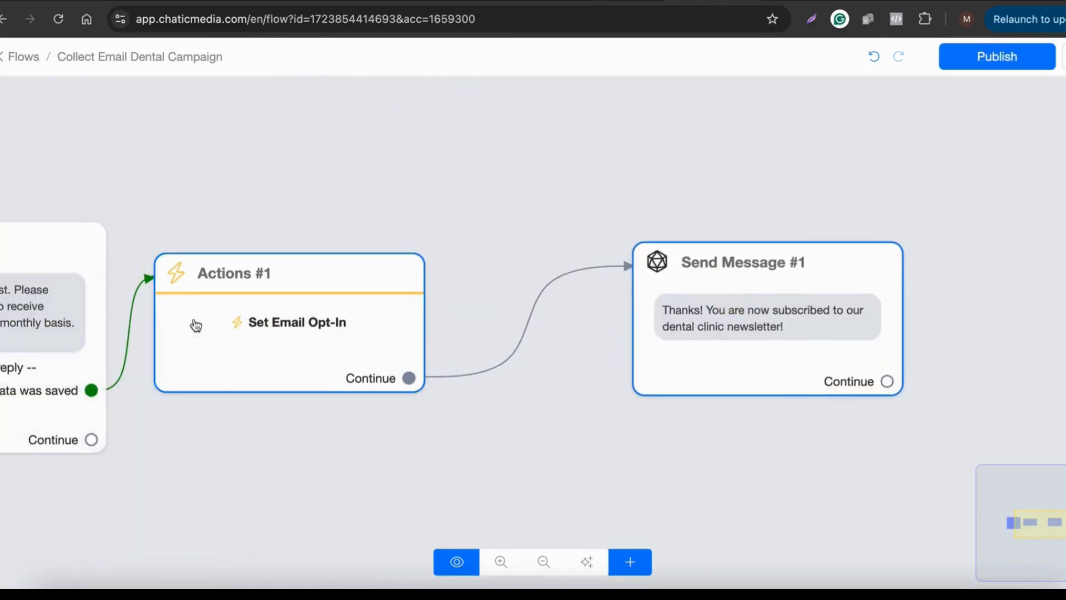
click(713, 328)
Step: Write the thank-you message for subscribing to the dental clinic newsletter, then add Actions #2
click(148, 282)
drag(150, 285, 11, 267)
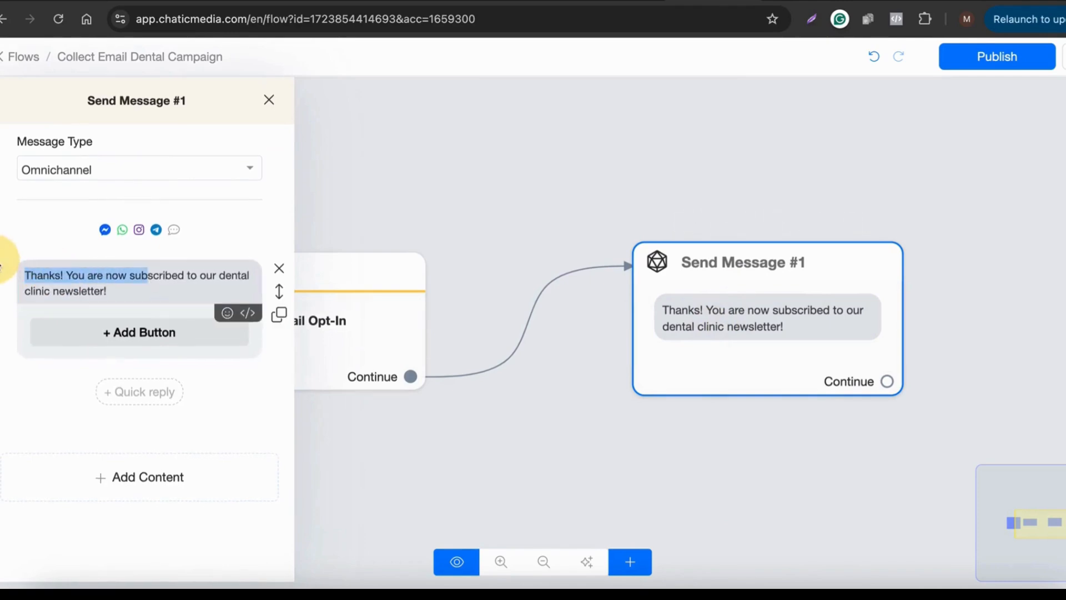
drag(118, 293, 24, 276)
click(509, 226)
scroll(490, 267, up, 1)
click(536, 378)
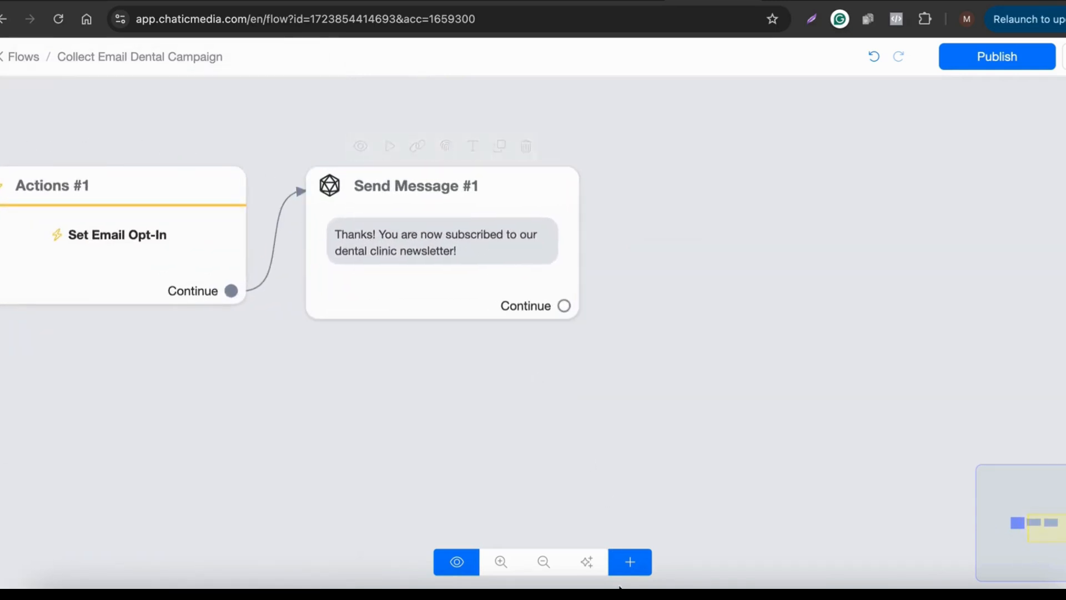
click(629, 561)
click(682, 366)
Step: Make Actions #2 subscribe contacts to the Dental Email Campaigns drip campaign
click(826, 395)
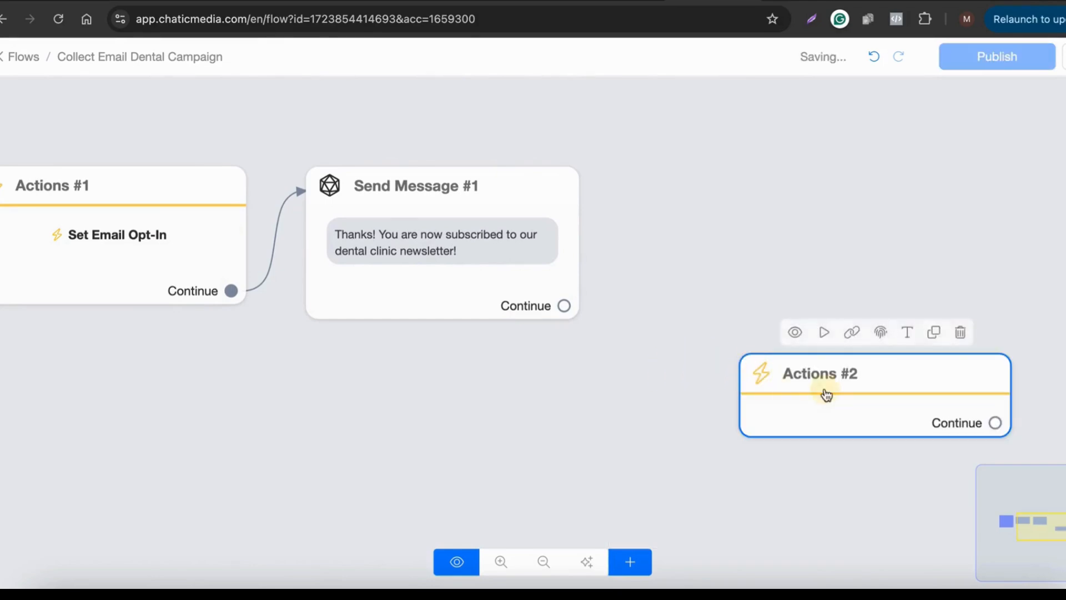
click(78, 234)
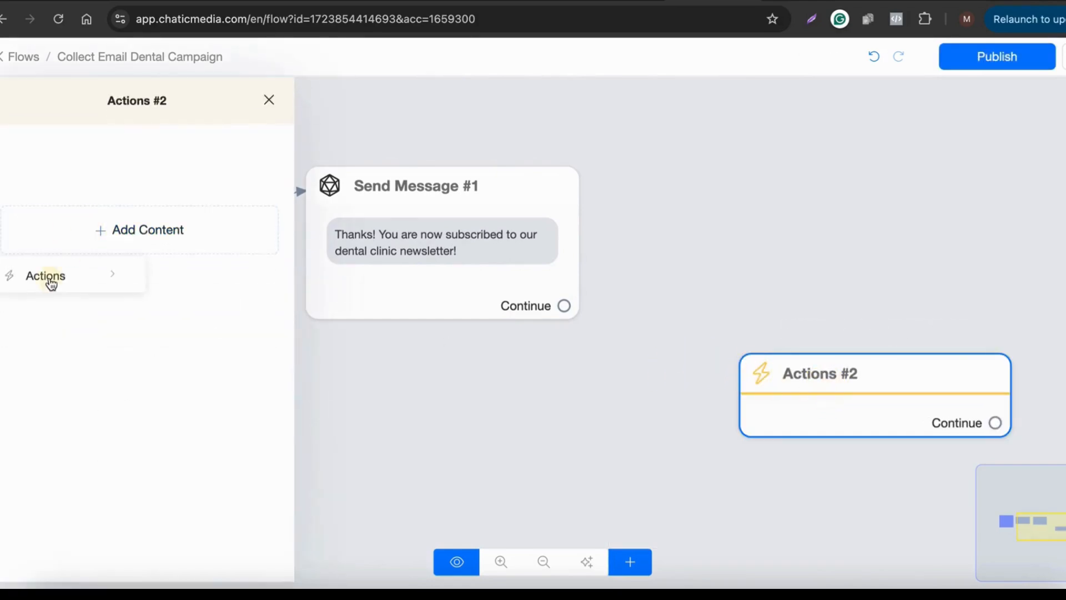
click(51, 282)
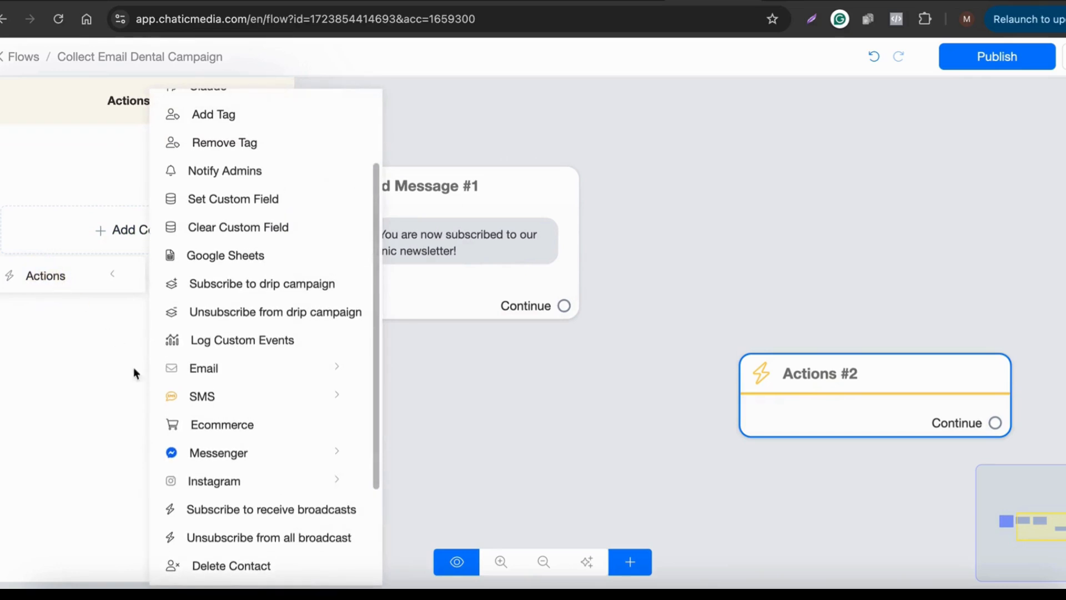
click(215, 285)
click(149, 196)
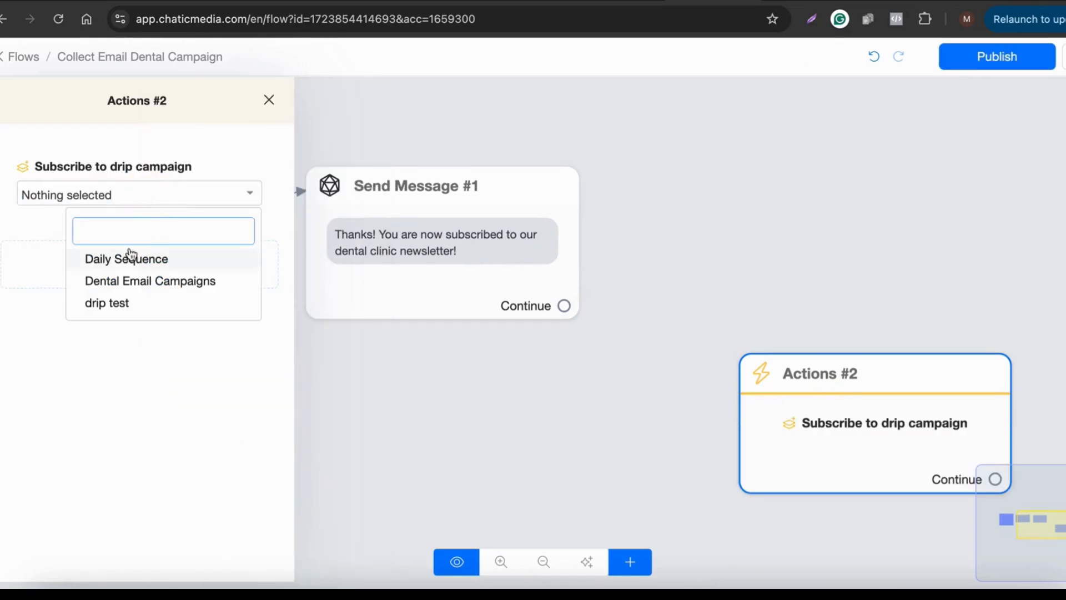
click(135, 287)
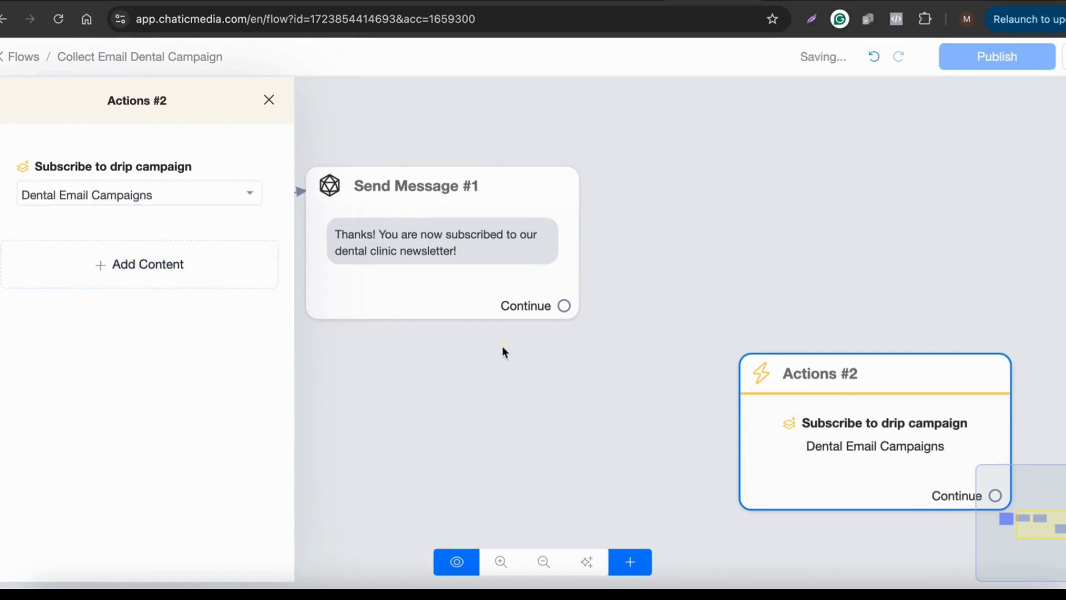
click(502, 348)
Step: Connect Send Message #1's Continue to Actions #2, publish the flow, and view the Drip campaigns list
drag(809, 433, 777, 269)
drag(563, 307, 714, 266)
scroll(833, 293, down, 3)
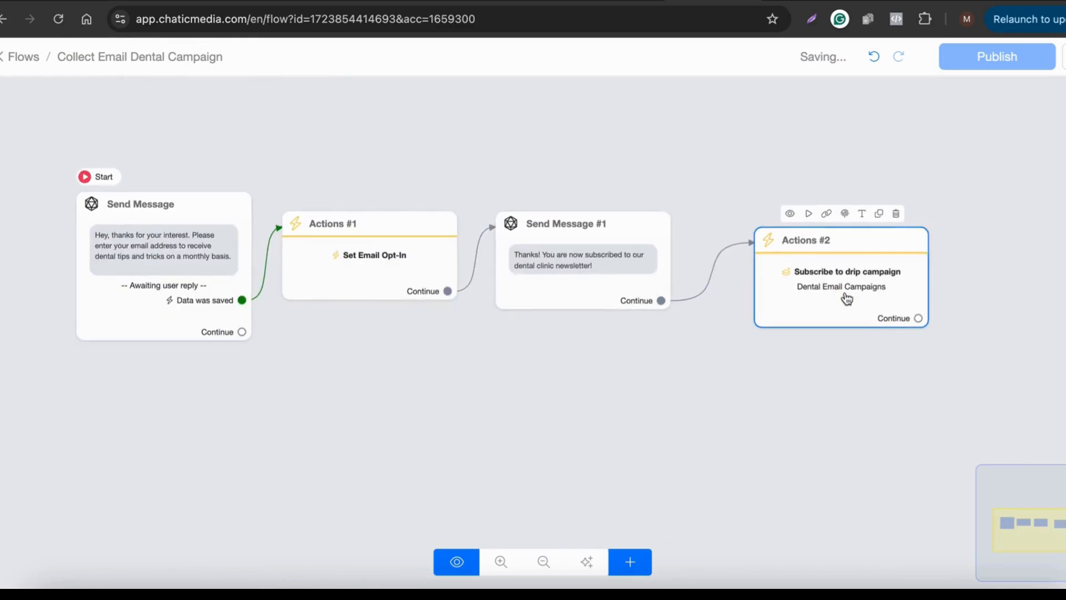
click(958, 61)
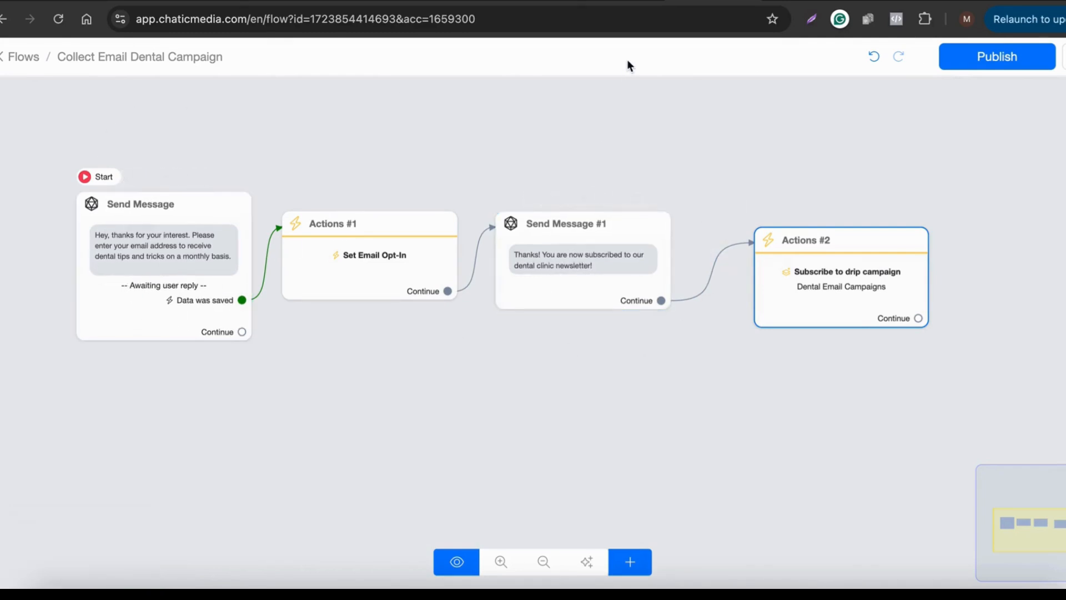
click(626, 3)
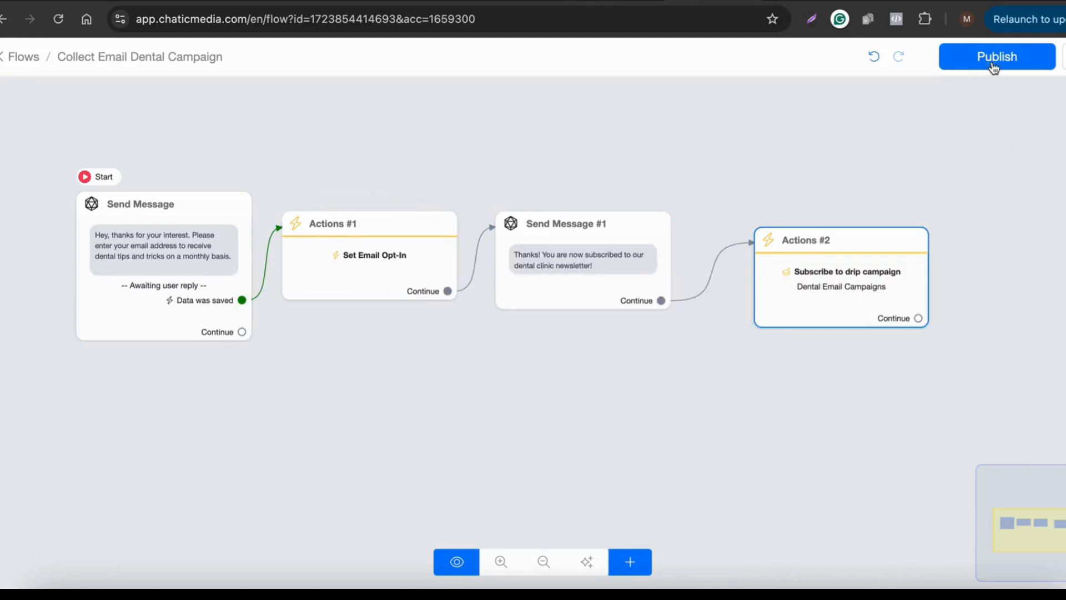
Step: Republish the flow and bring up the Keywords page listing #group, 999 and website
click(994, 67)
click(713, 2)
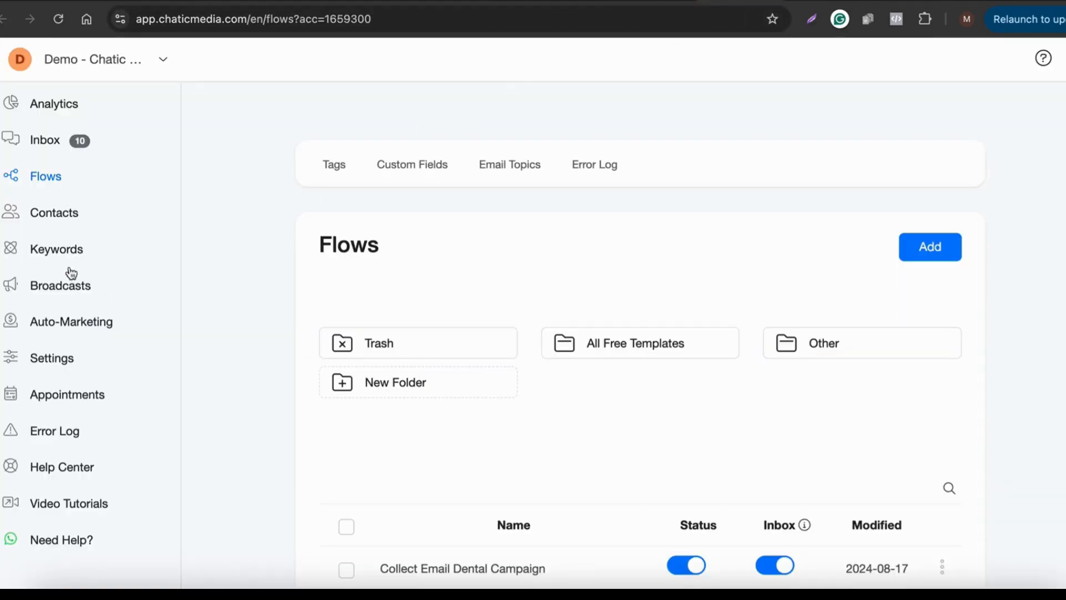
click(44, 249)
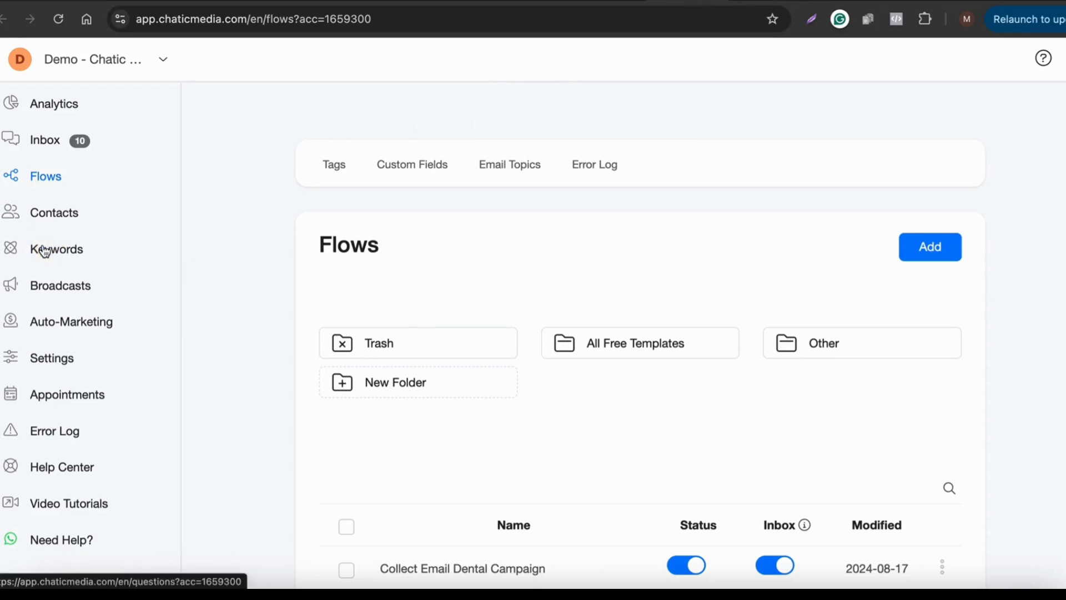
click(601, 1)
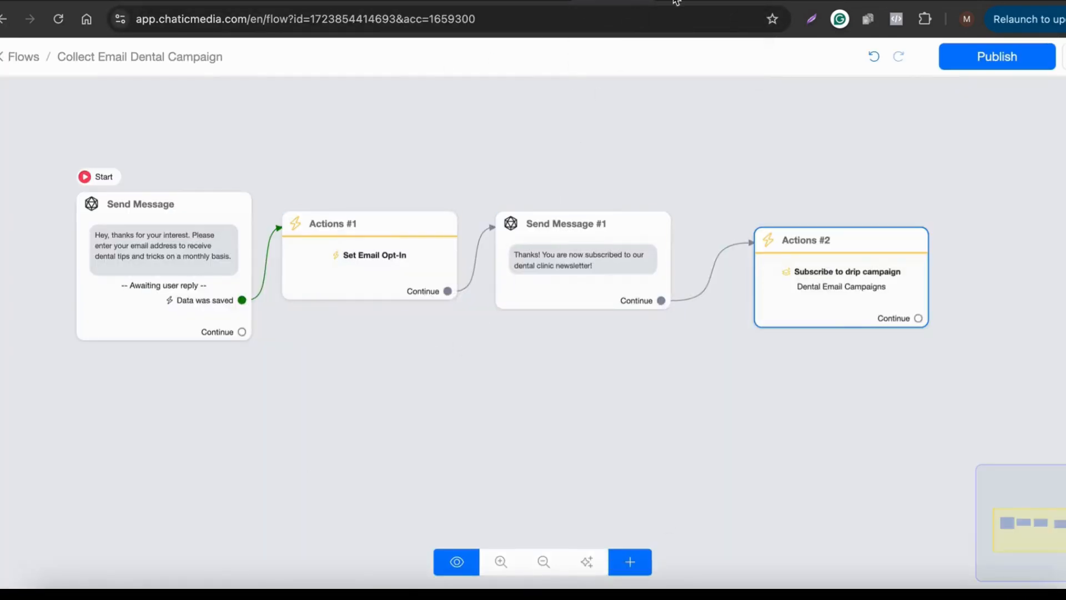
click(676, 2)
click(676, 2)
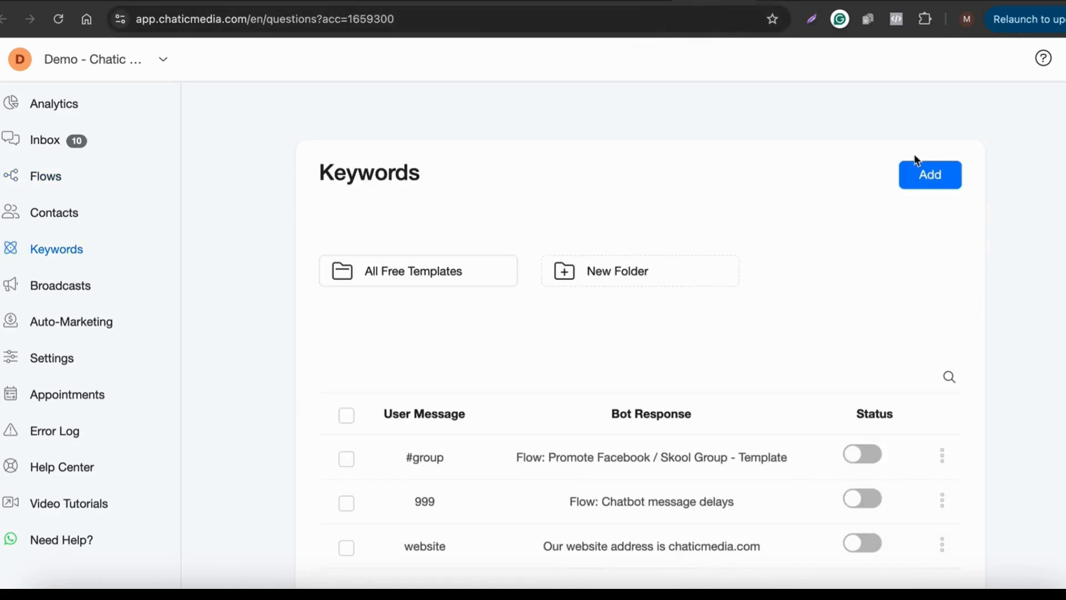
Step: Add a new keyword with the user message #tips, replacing the mistyped #email
click(926, 174)
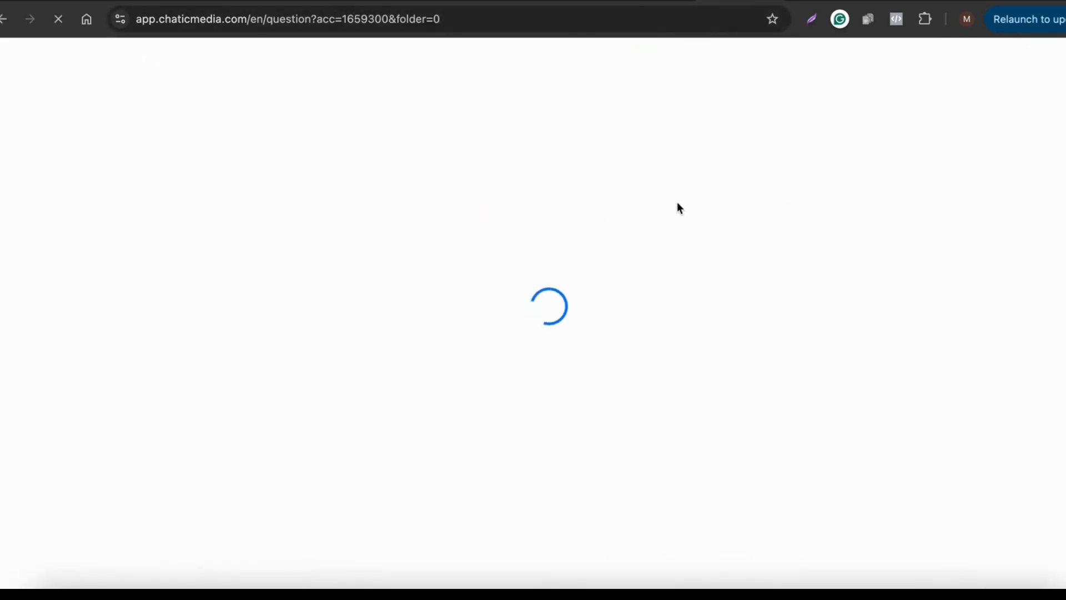
click(281, 149)
text(#email)
click(240, 271)
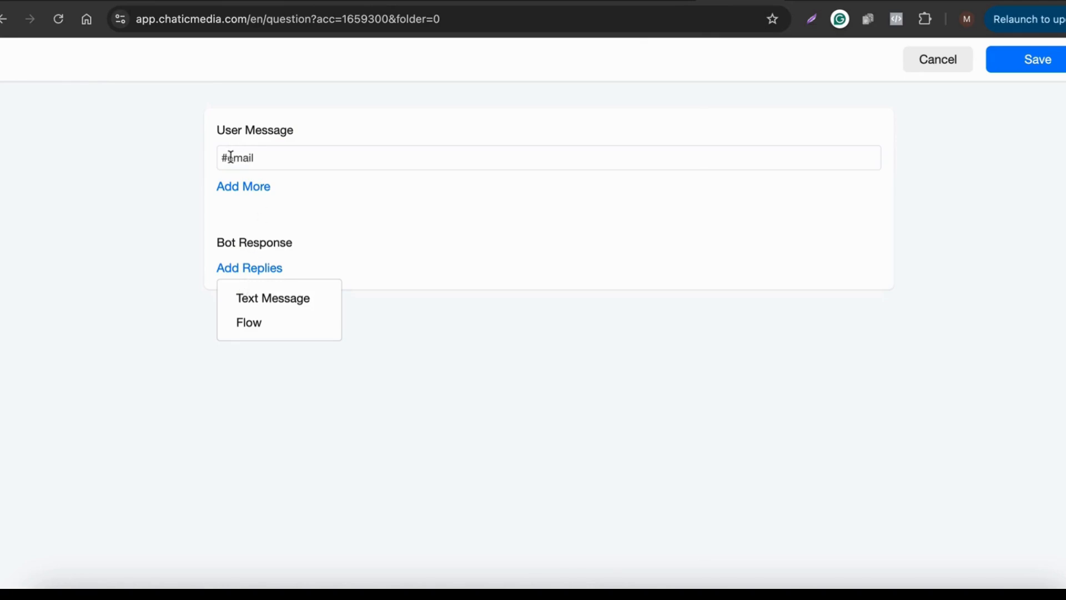
drag(225, 157, 290, 152)
text(#tips)
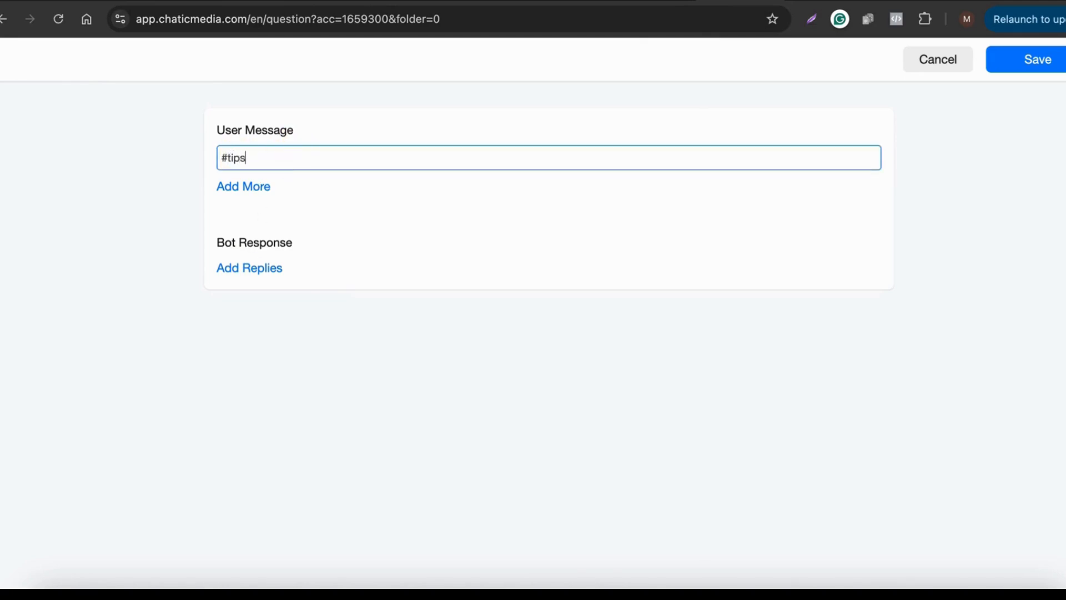
Step: Set the #tips reply to the Collect Email Dental Campaign flow and save the keyword
click(250, 269)
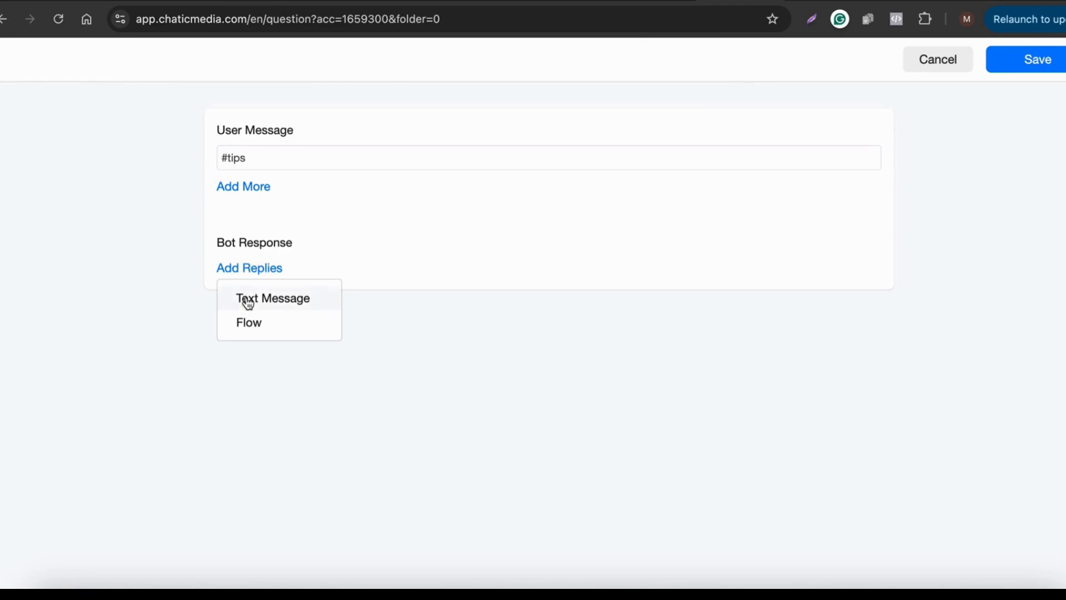
click(247, 326)
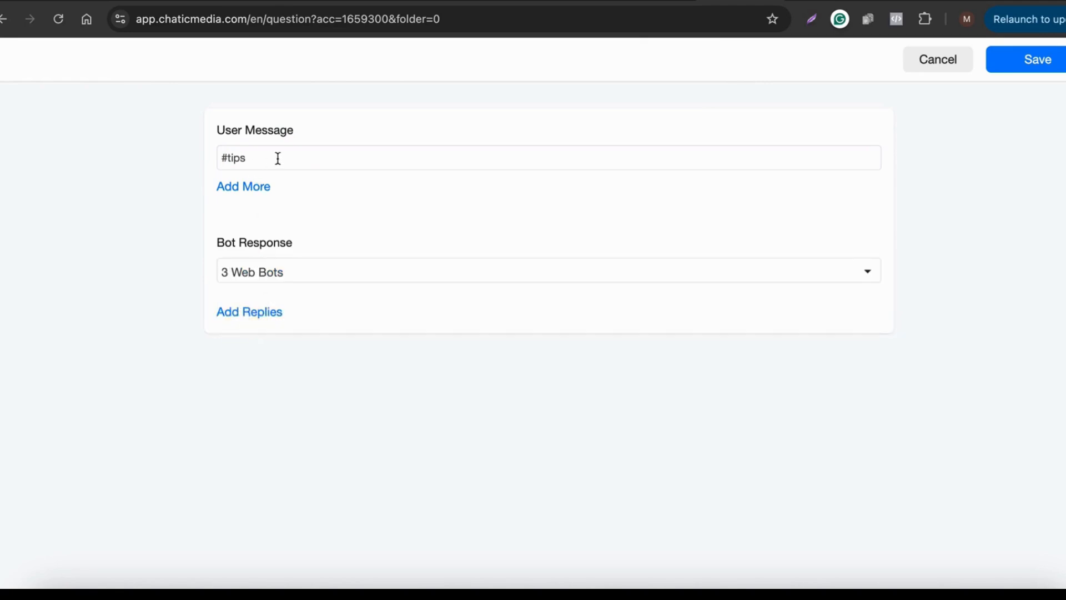
drag(277, 158, 81, 150)
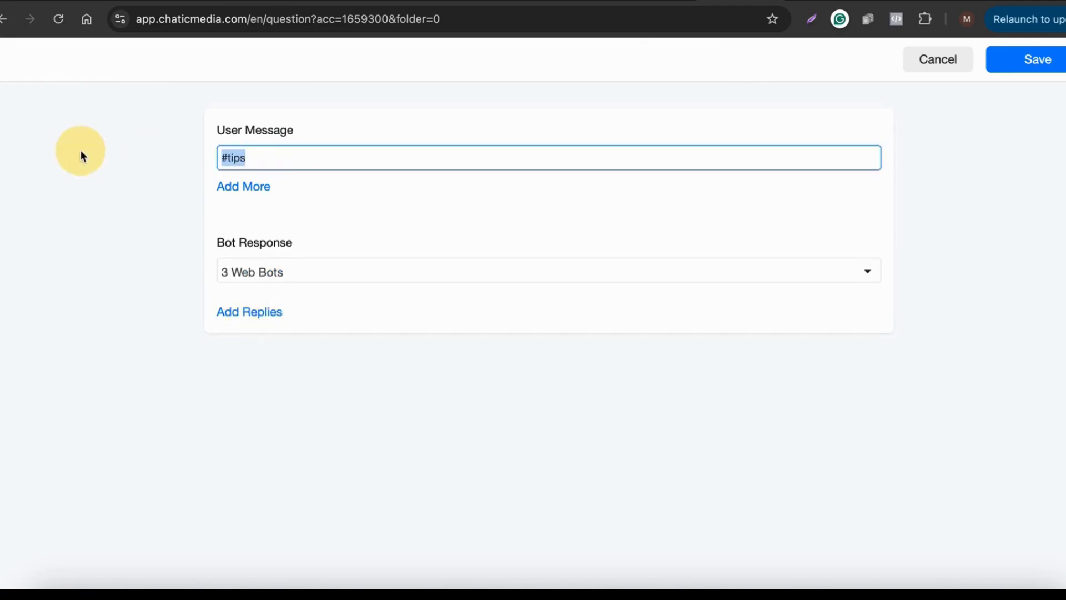
click(298, 281)
text(col)
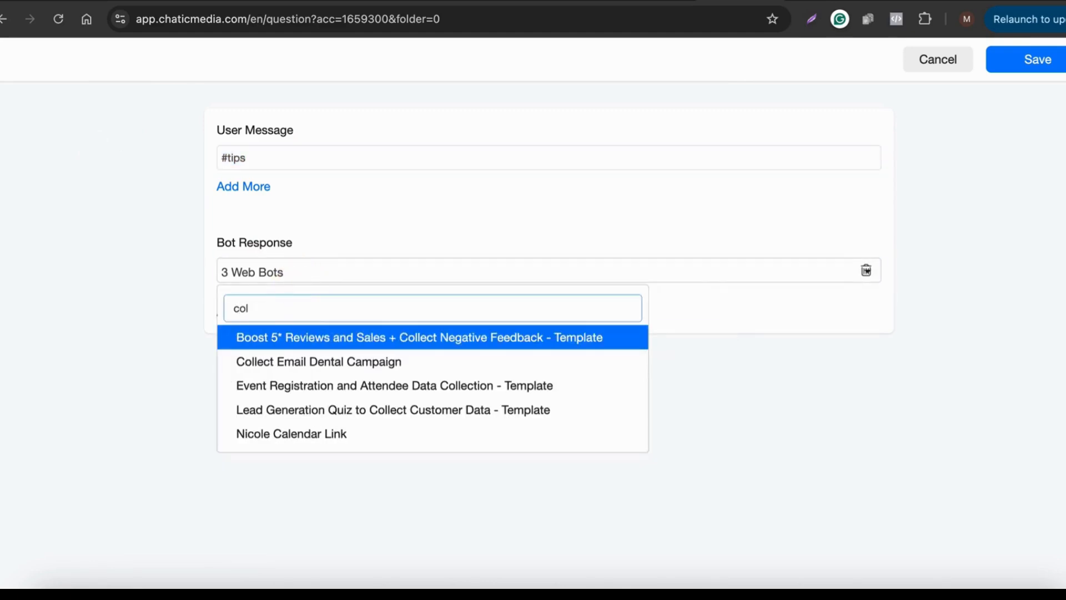
click(309, 368)
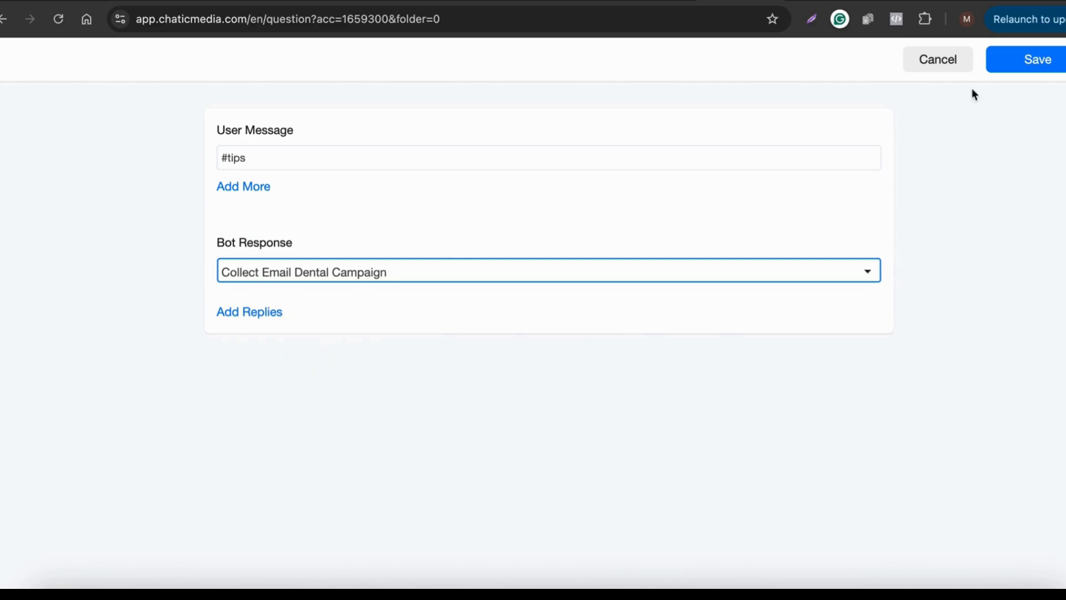
click(1039, 60)
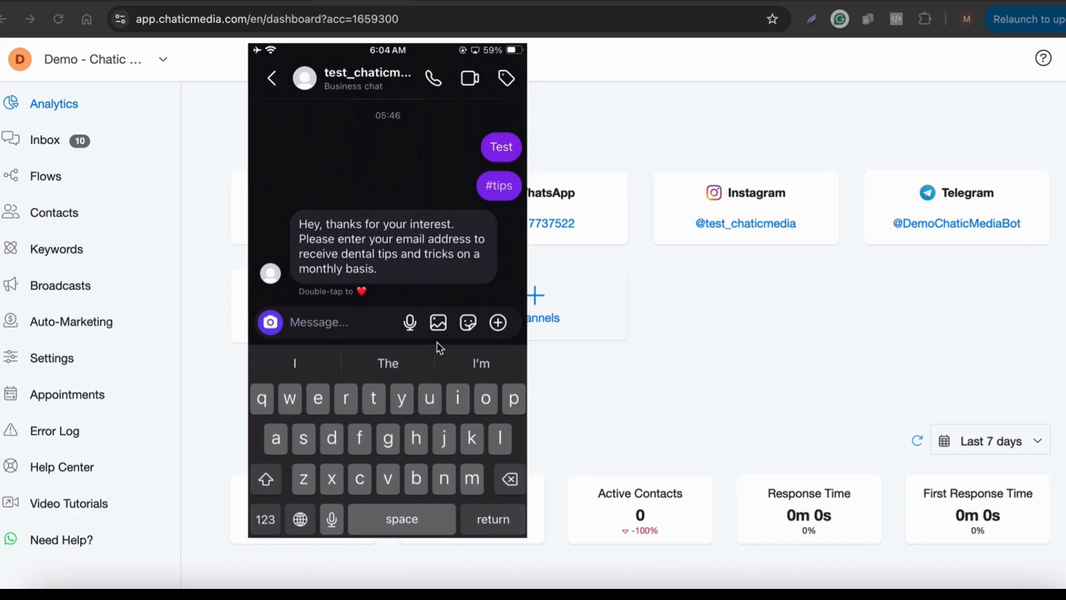
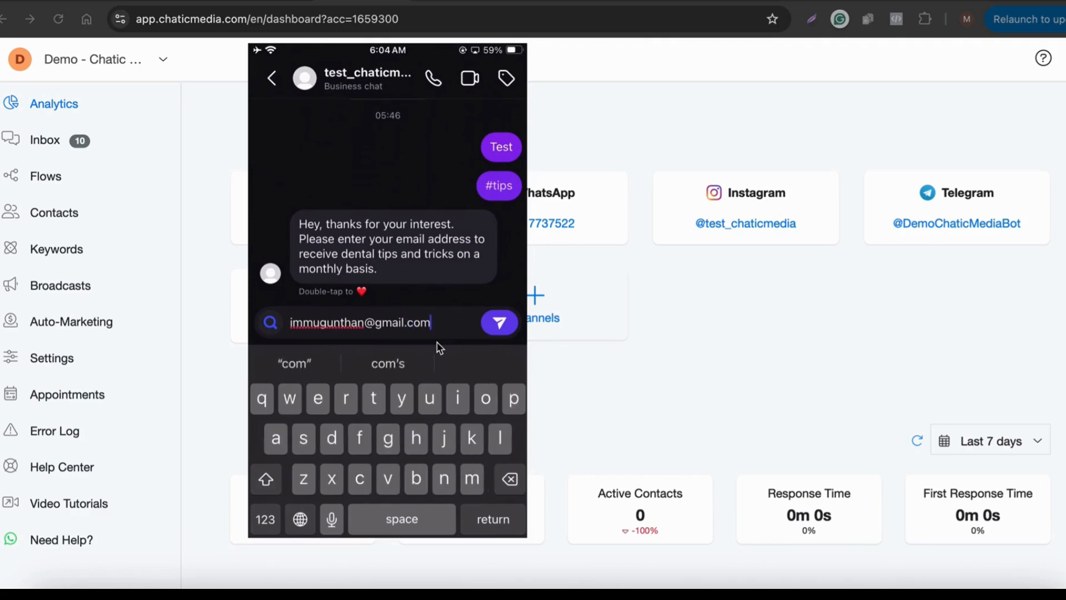
Step: Send the contact's e-mail address to the bot in the Instagram chat, then open the Email 1 flow
key(Return)
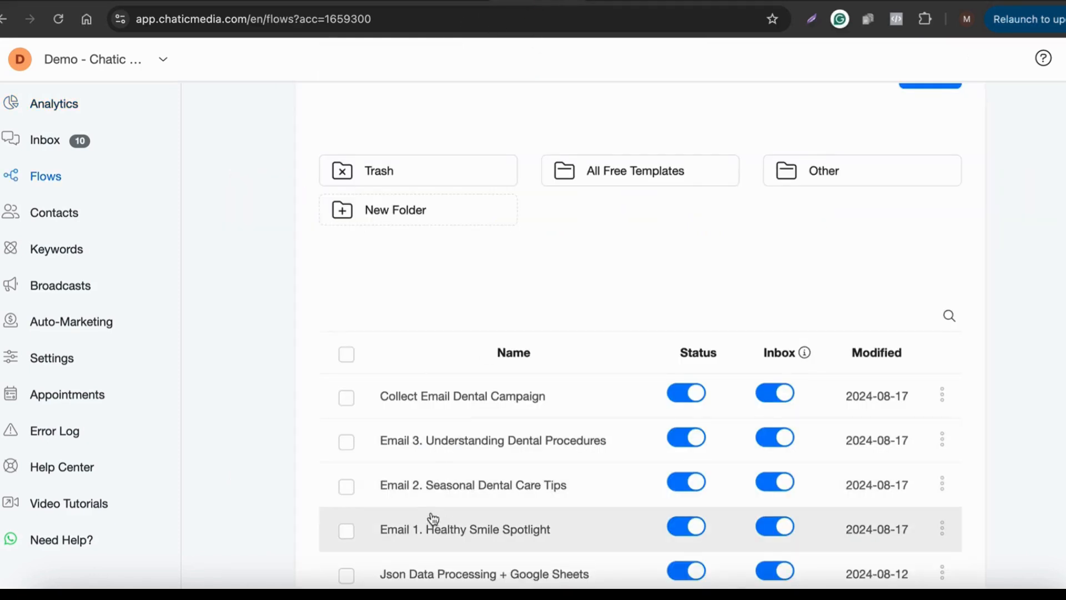
click(431, 526)
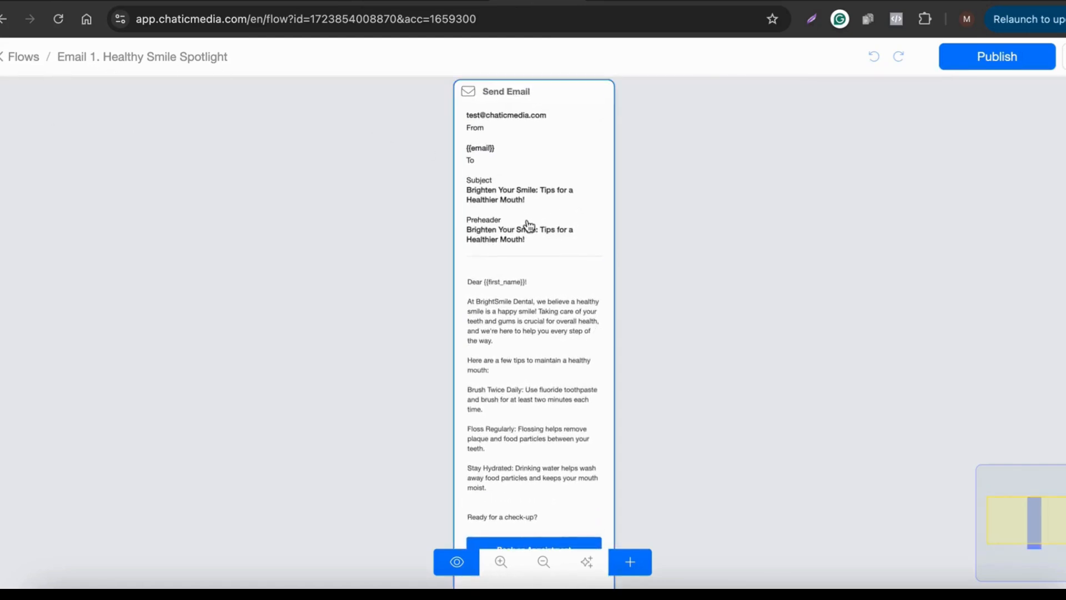
Step: Open the flows list in a new tab and open Email 2. Seasonal Dental Care Tips
scroll(523, 223, up, 3)
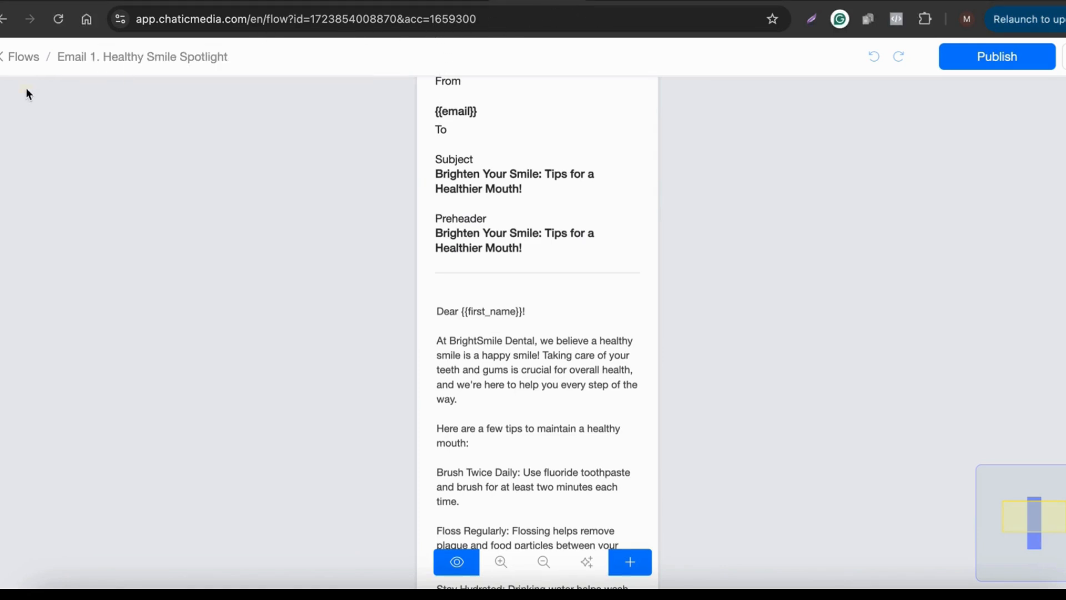
right_click(22, 56)
click(84, 65)
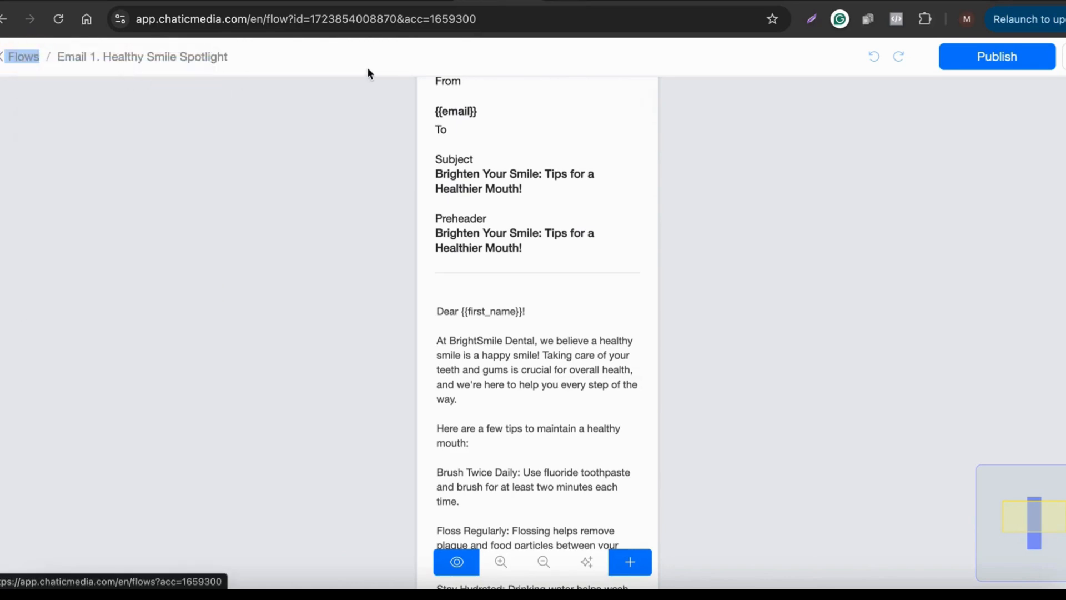
click(552, 5)
scroll(423, 505, down, 4)
click(460, 457)
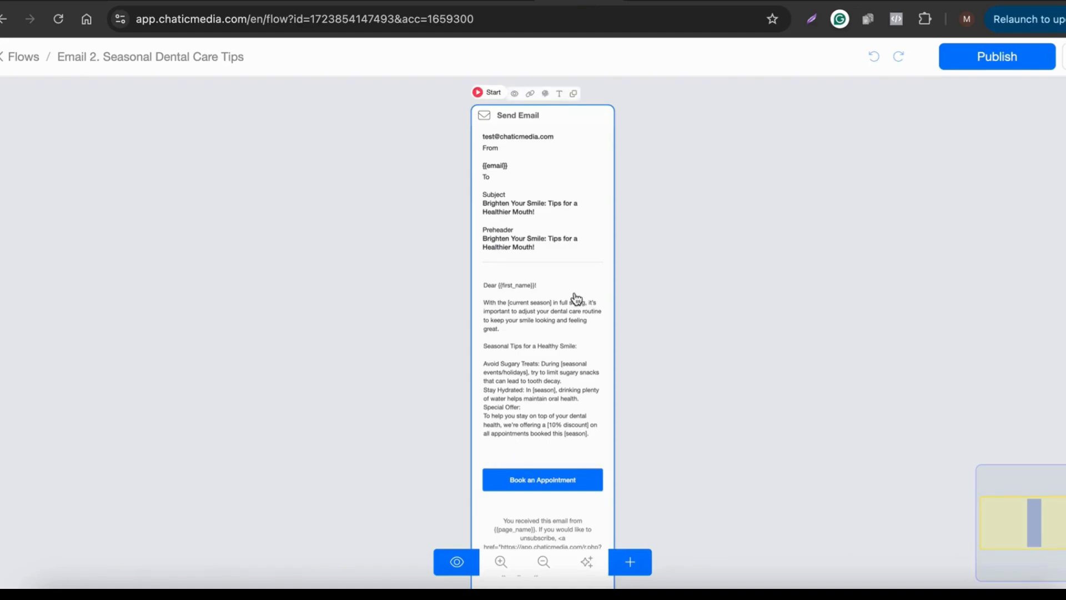
Step: Read the Email 2 canvas, then bring the phone mirror's received seasonal e-mail to the front
scroll(571, 302, up, 5)
scroll(538, 300, down, 3)
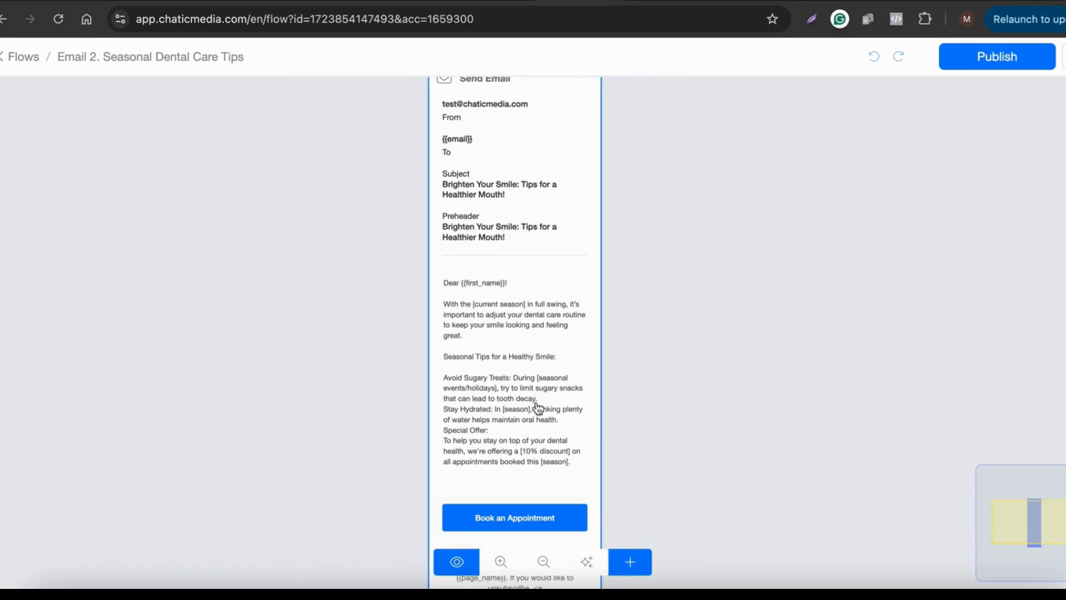
scroll(539, 477, up, 3)
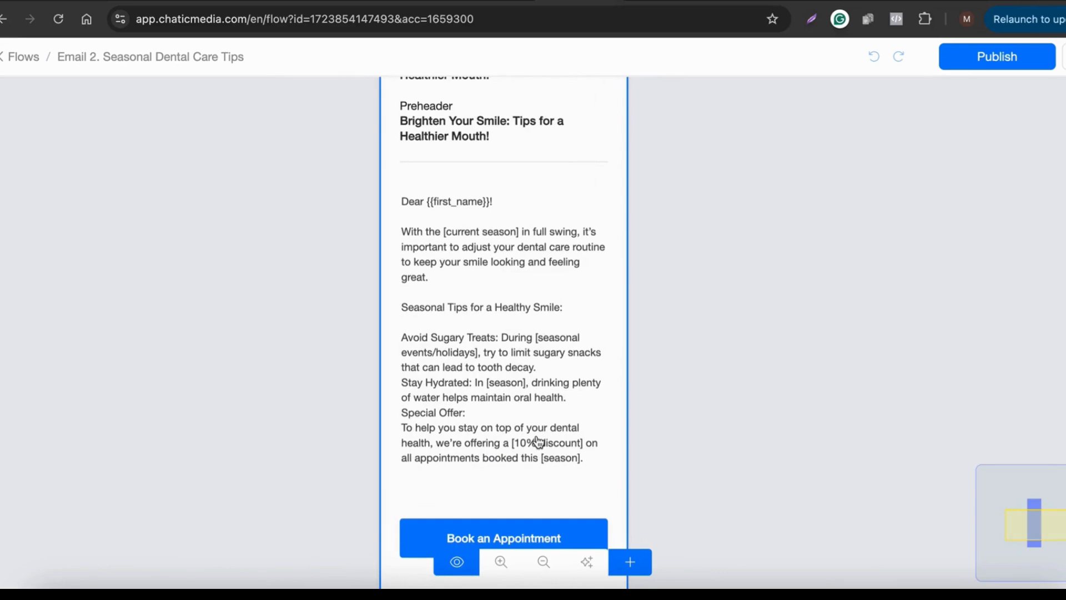
scroll(438, 344, down, 3)
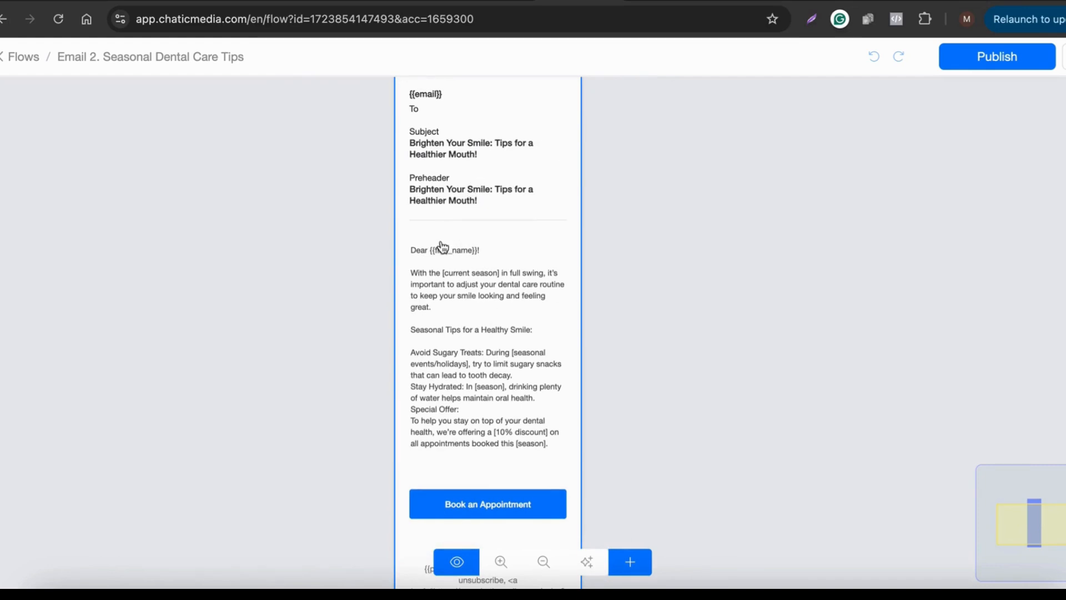
key(super+Tab)
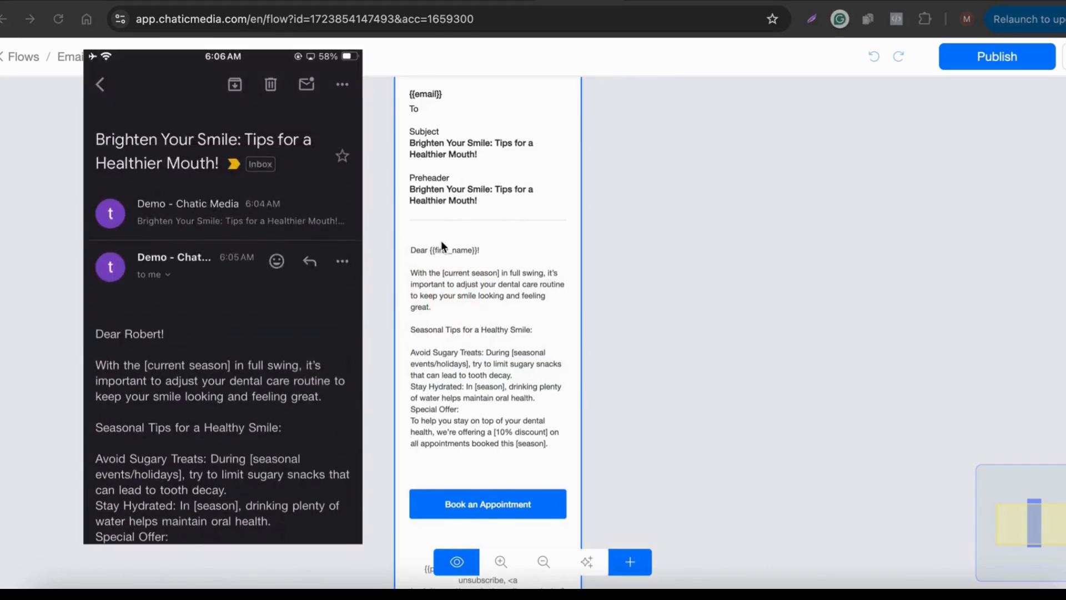